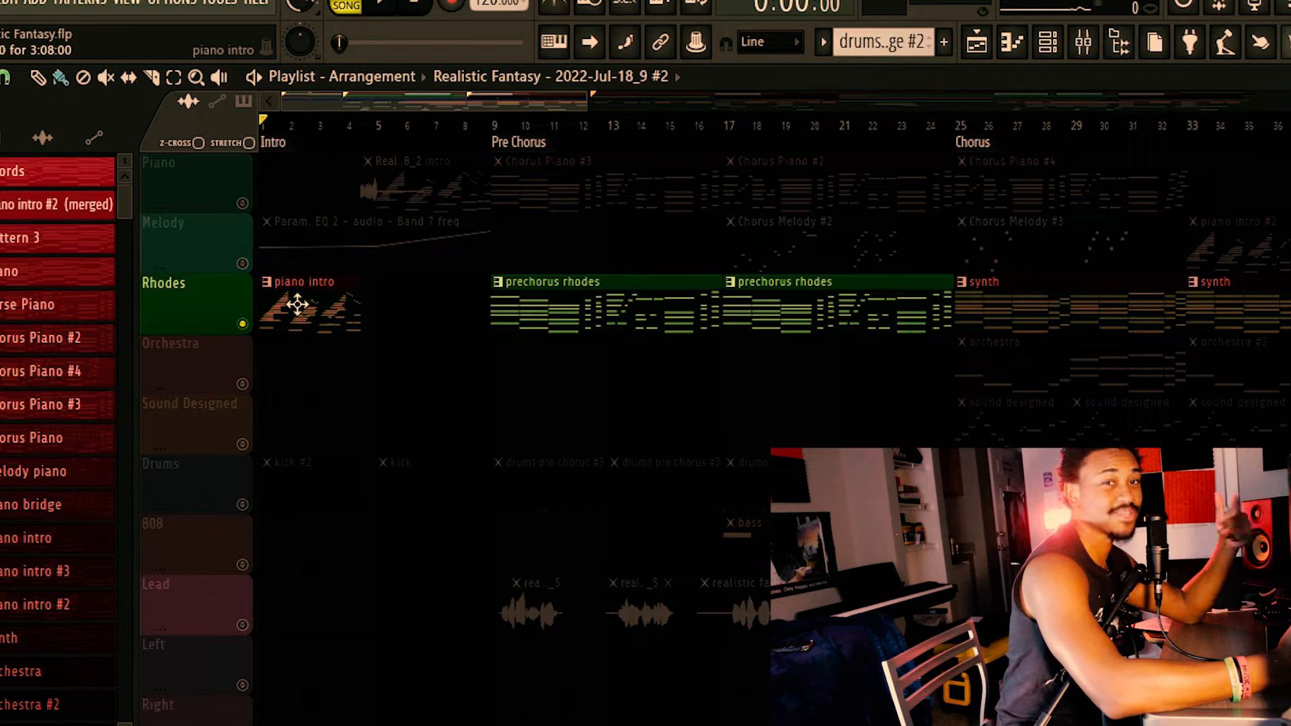
Unmute the Piano and Melody tracks and play the intro together with the Rhodes track.
click(243, 203)
key(space)
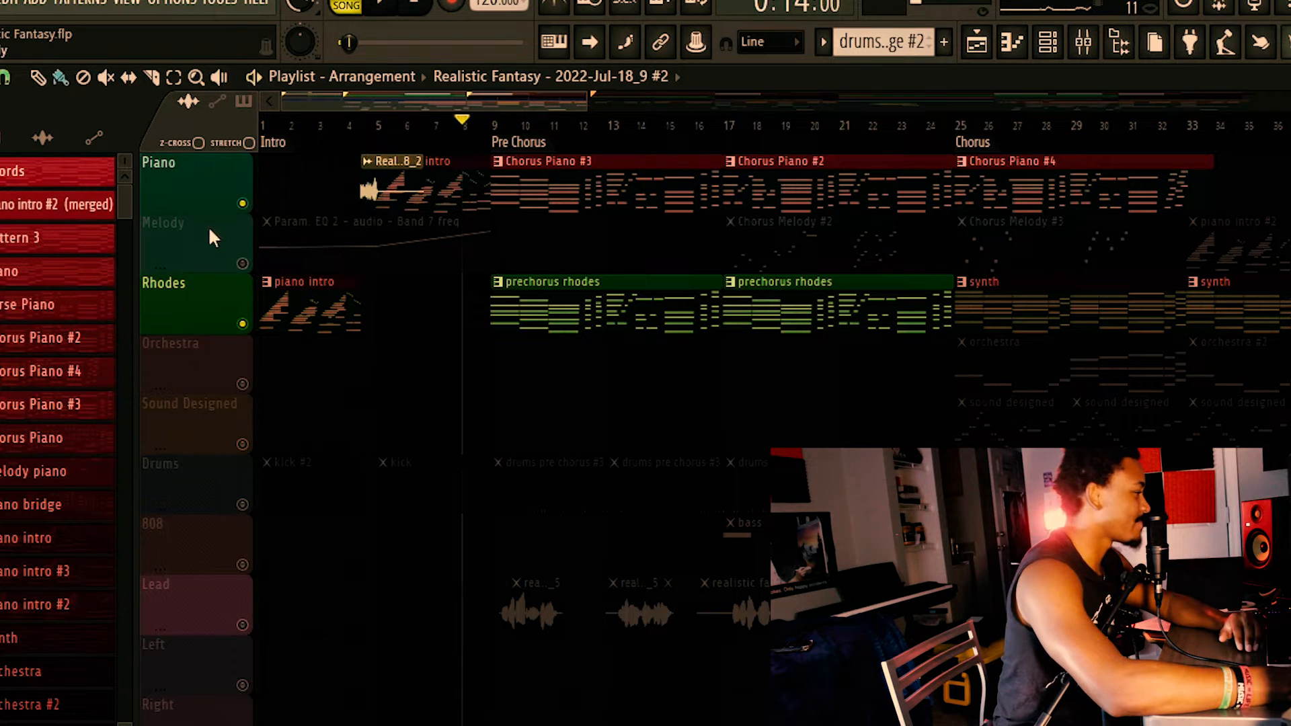
click(243, 263)
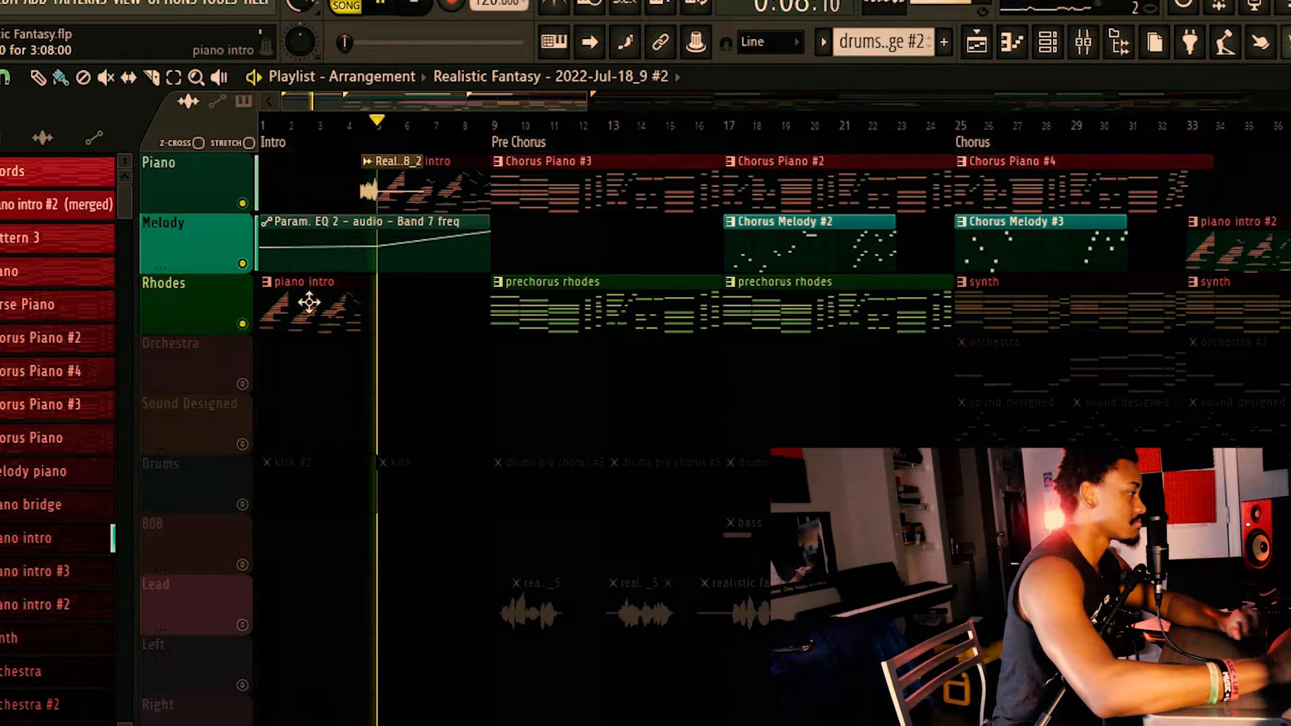
key(space)
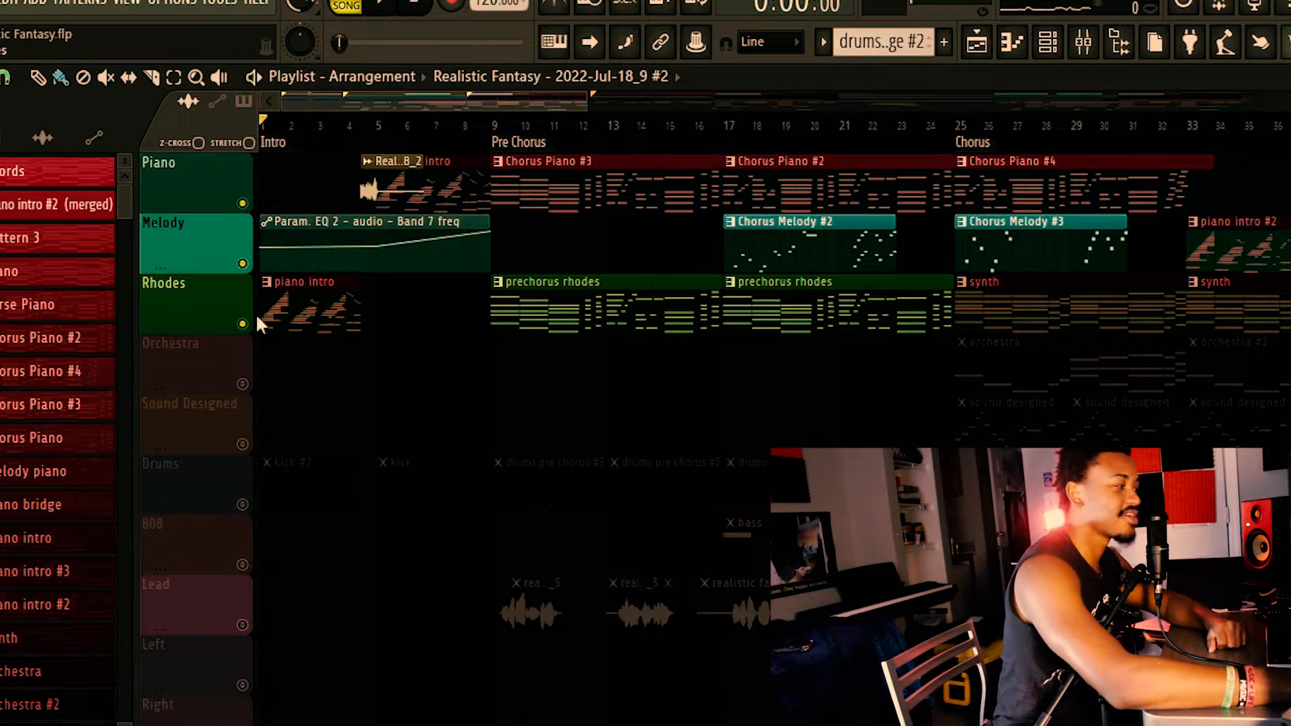
Unmute the Drums track and play the intro from the start and again from bar 5.
scroll(374, 417, down, 4)
scroll(336, 434, up, 4)
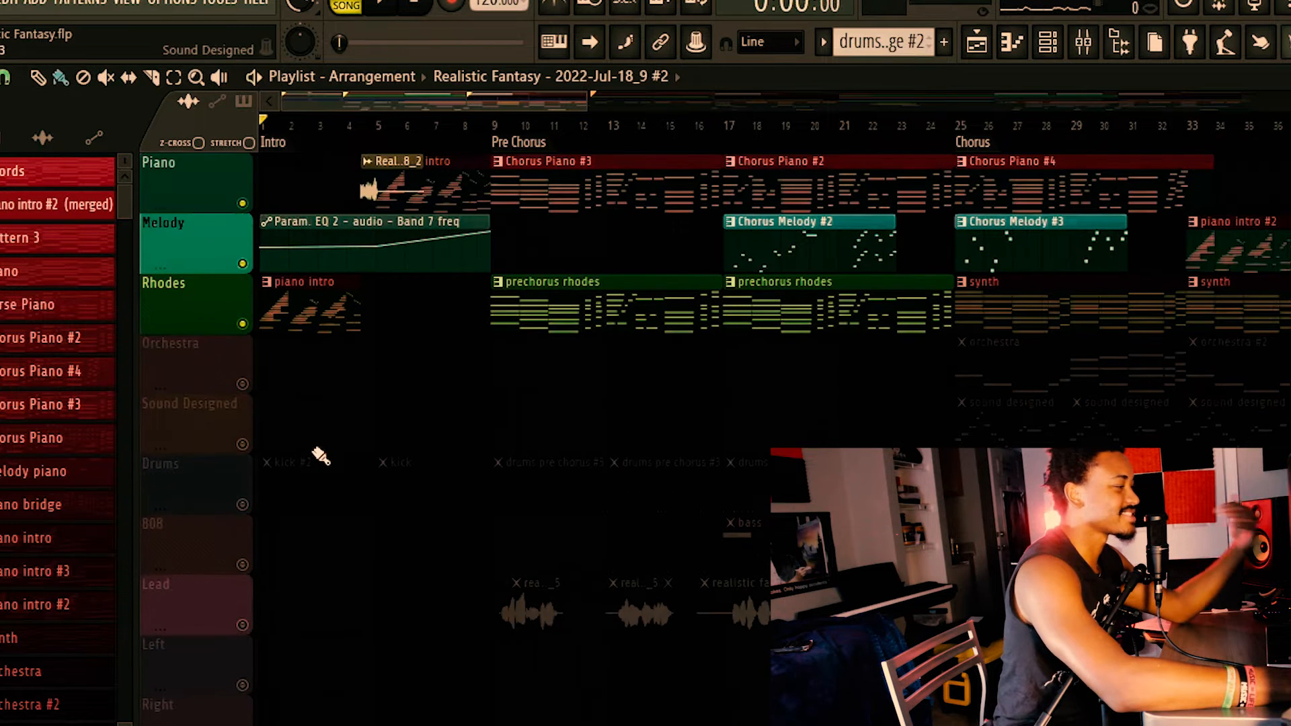
click(242, 504)
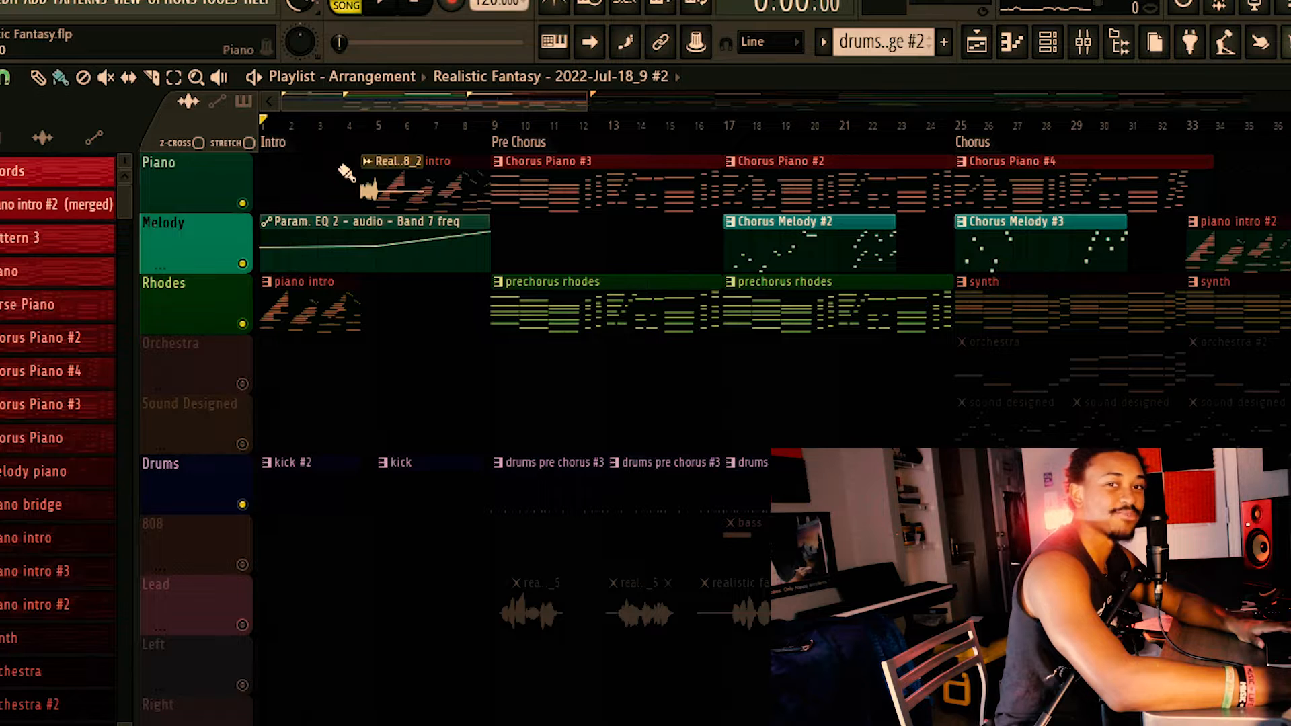
key(space)
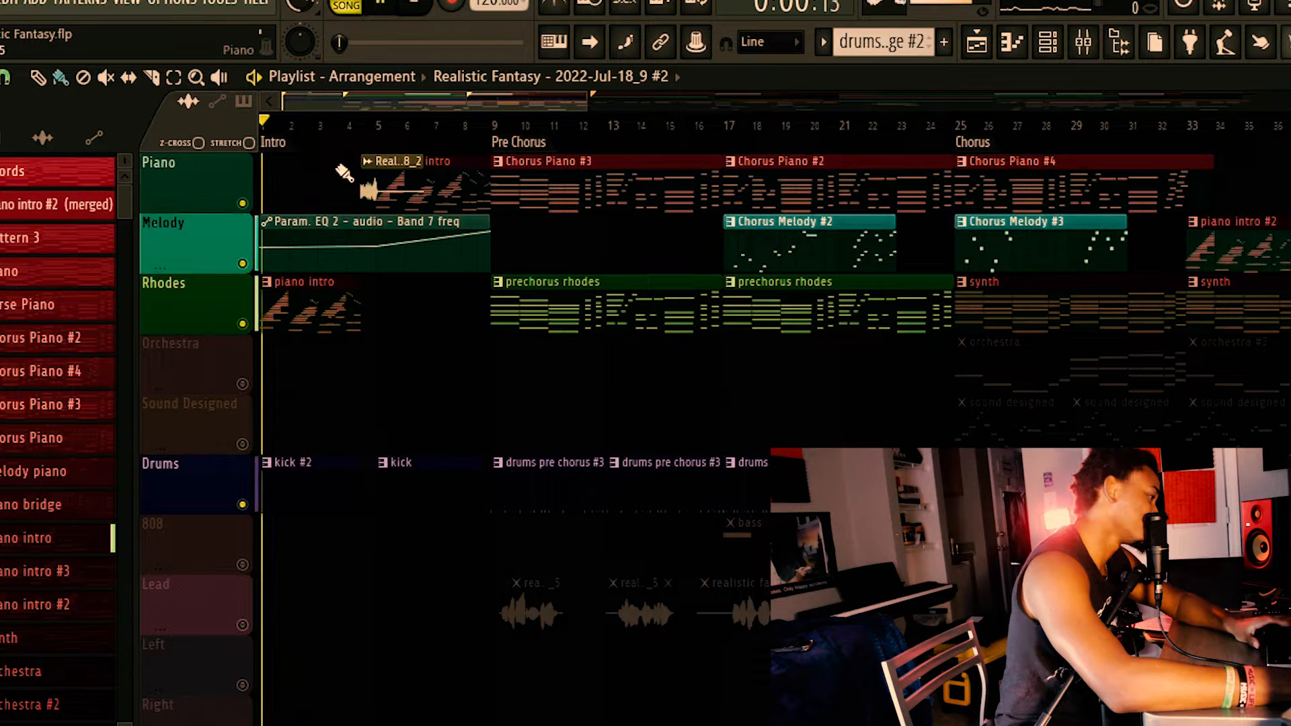
click(378, 128)
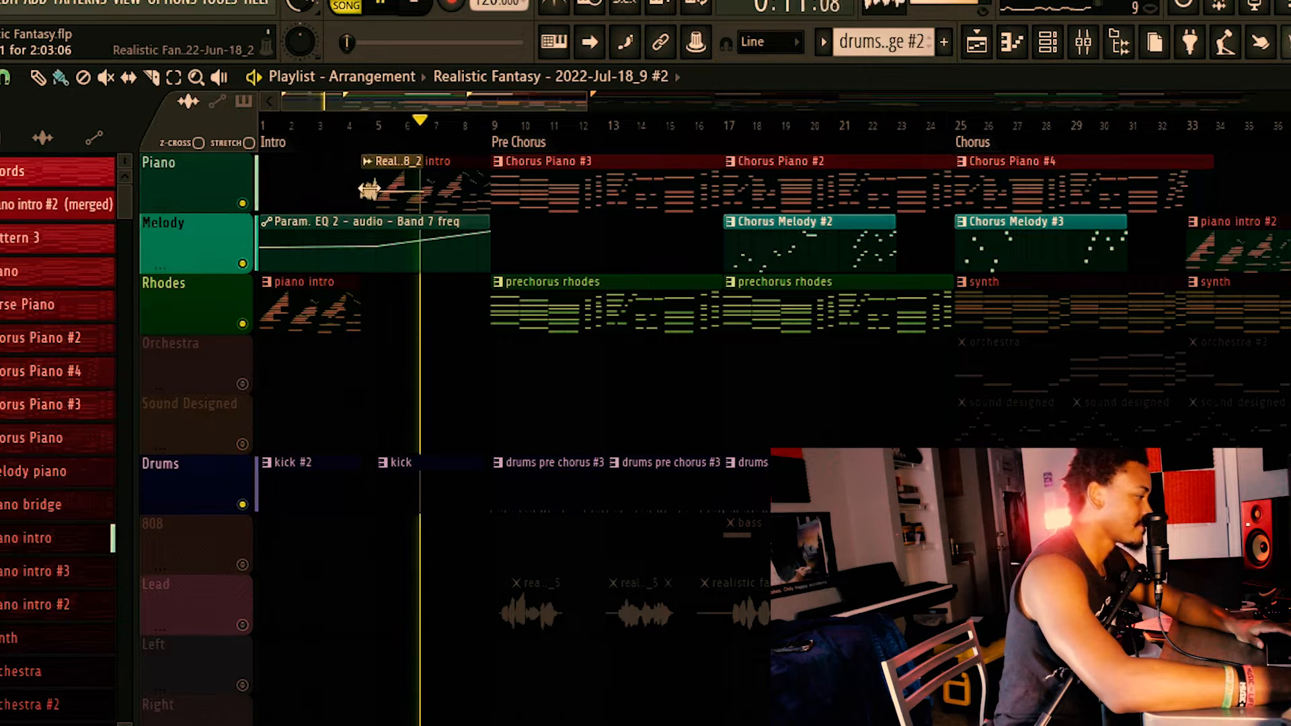
key(space)
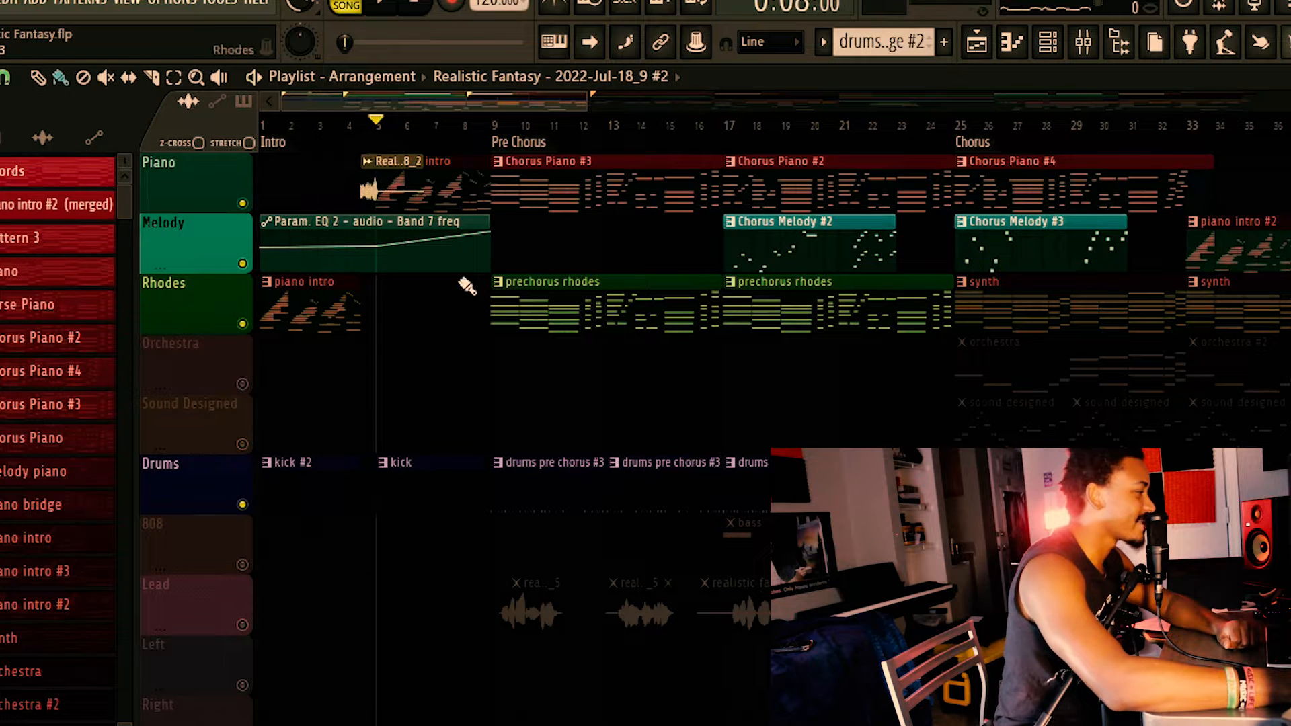
Solo the Piano track and inspect the notes of the Chorus Piano #3 clip in the piano roll.
scroll(393, 334, down, 8)
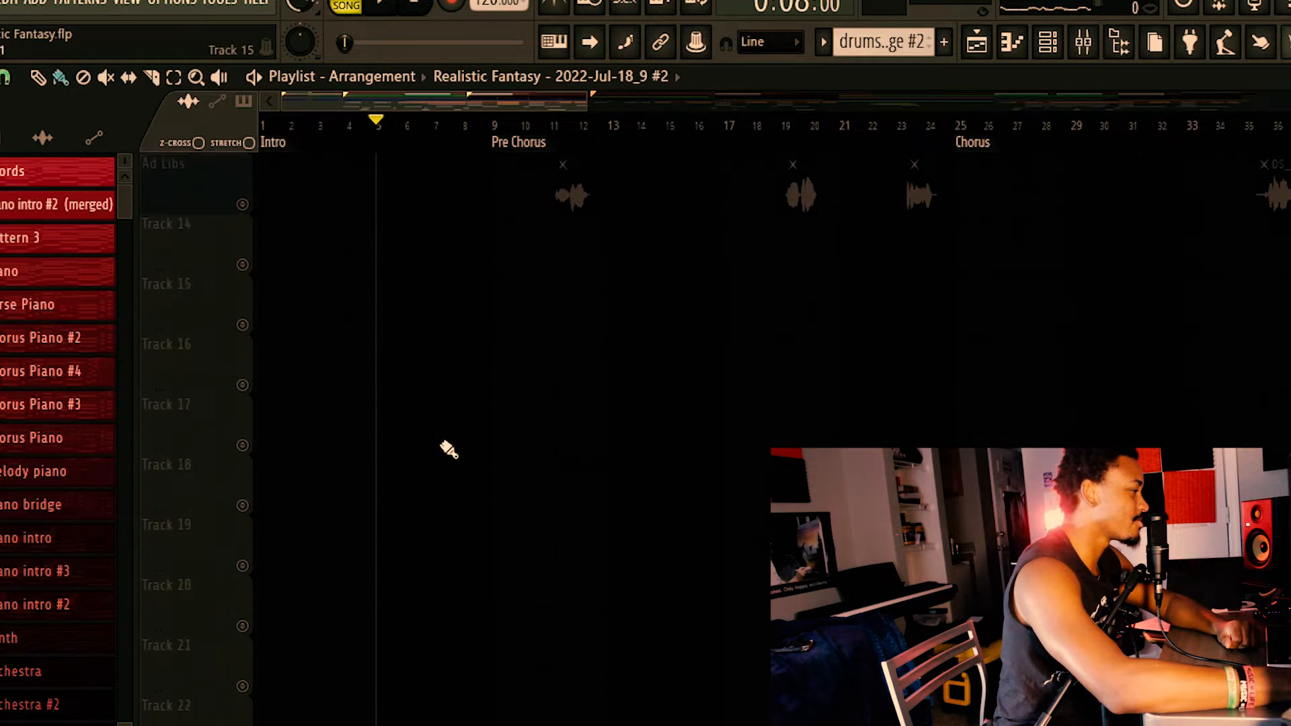
scroll(454, 452, up, 8)
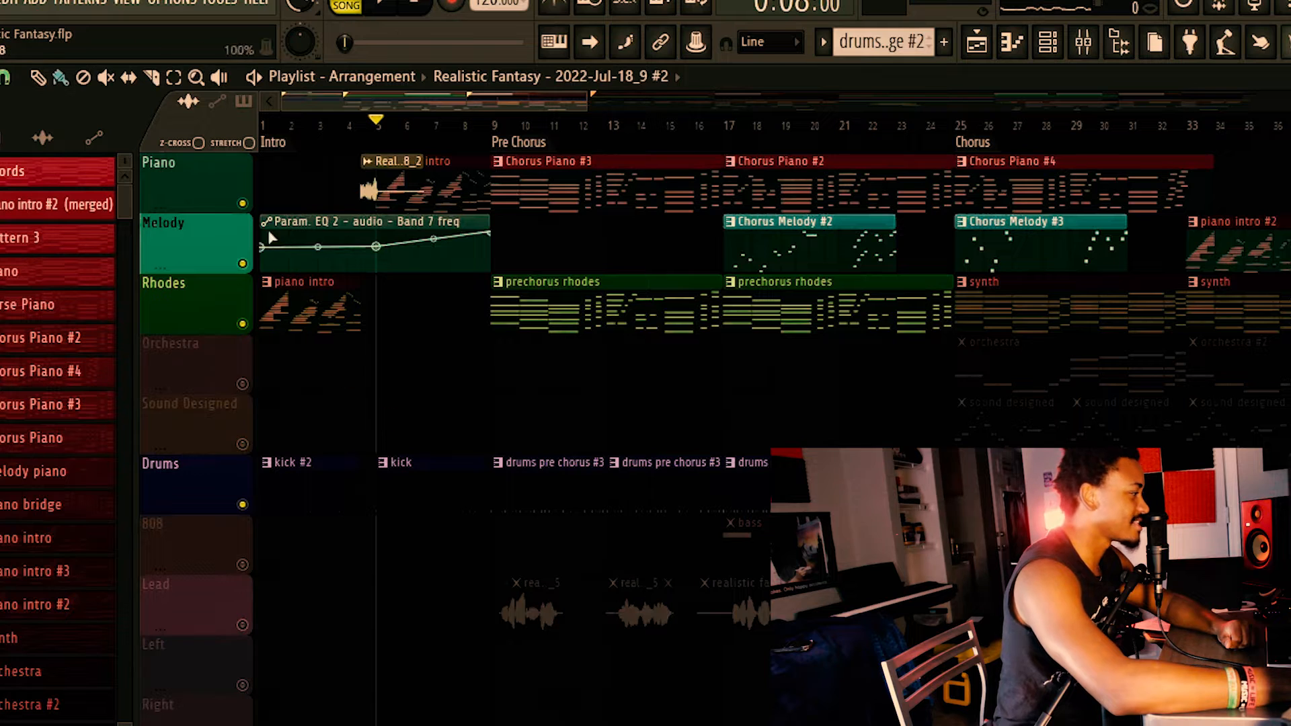
right_click(243, 204)
double_click(540, 170)
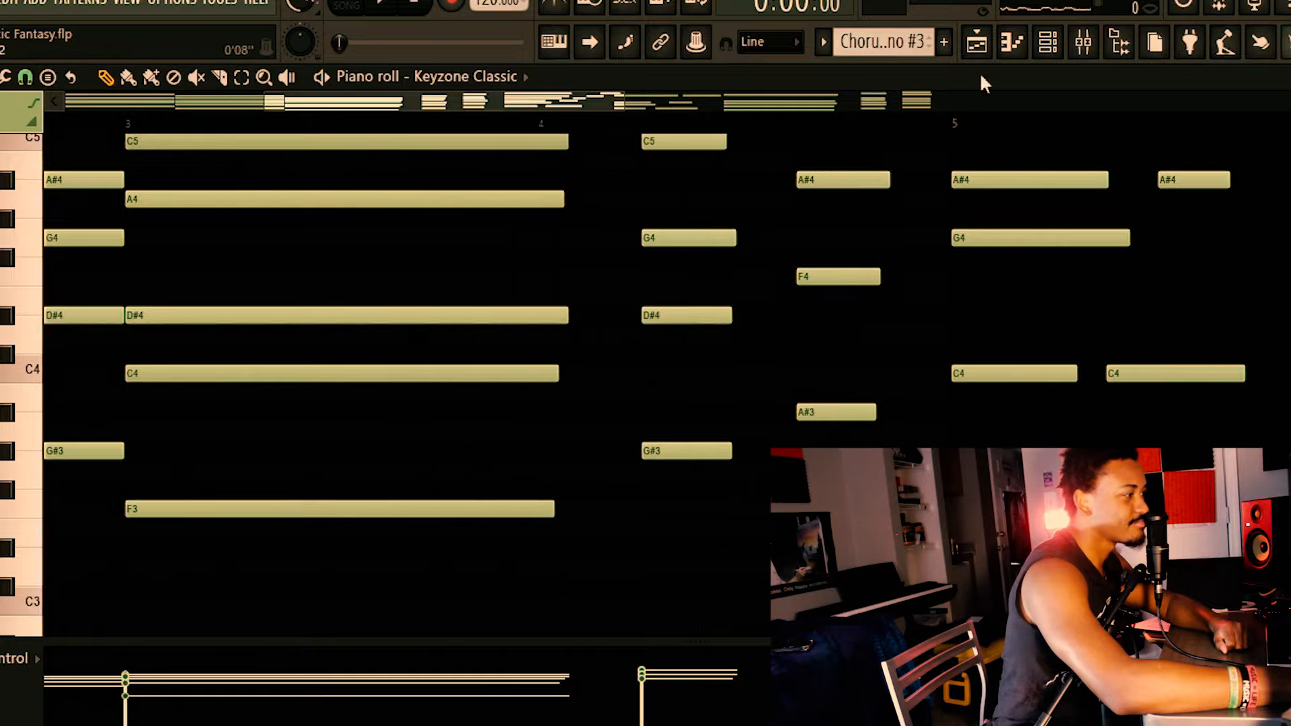
click(979, 44)
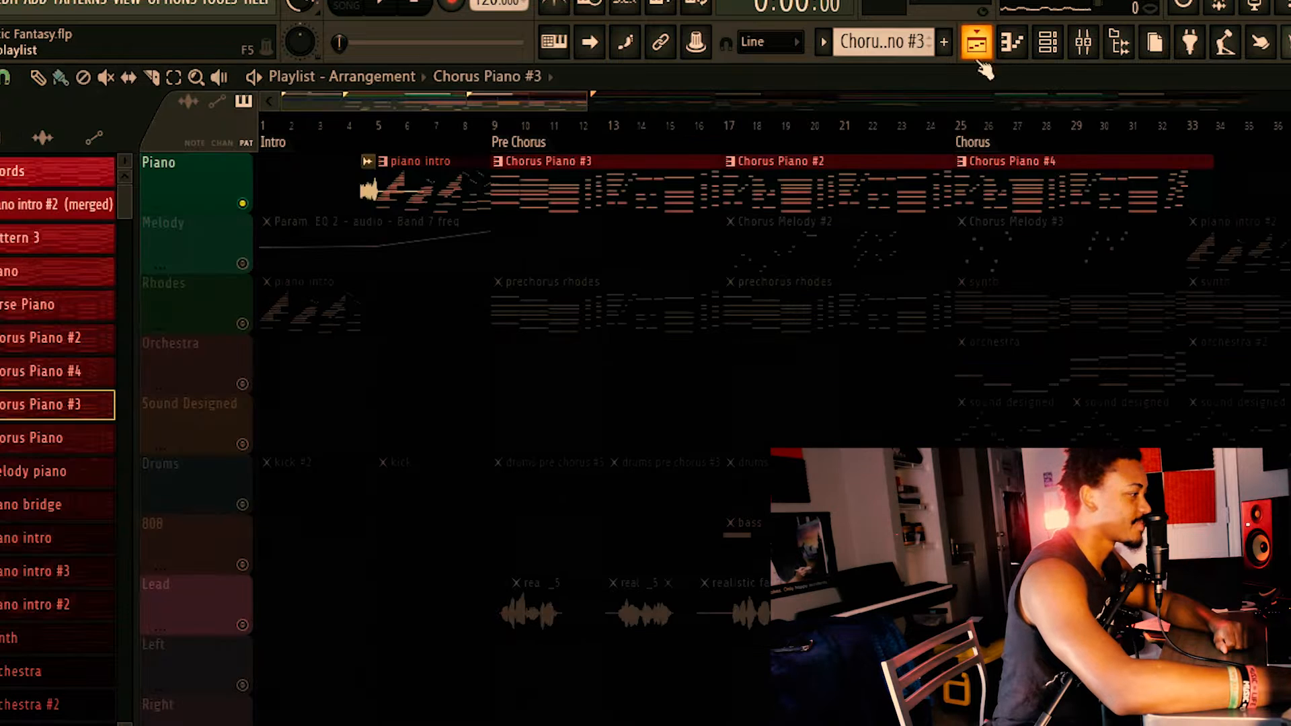
Unmute the Rhodes track, then open the prechorus rhodes clip in the piano roll and play its notes.
click(243, 325)
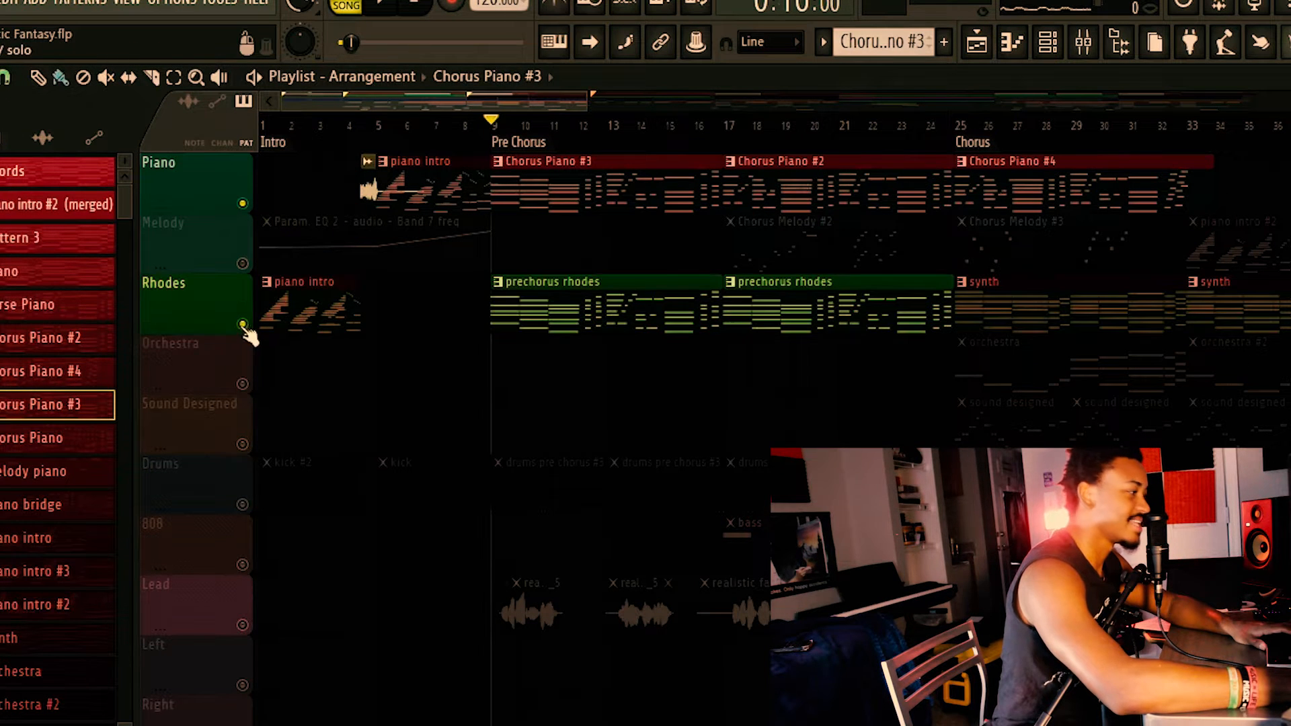
double_click(589, 308)
click(369, 5)
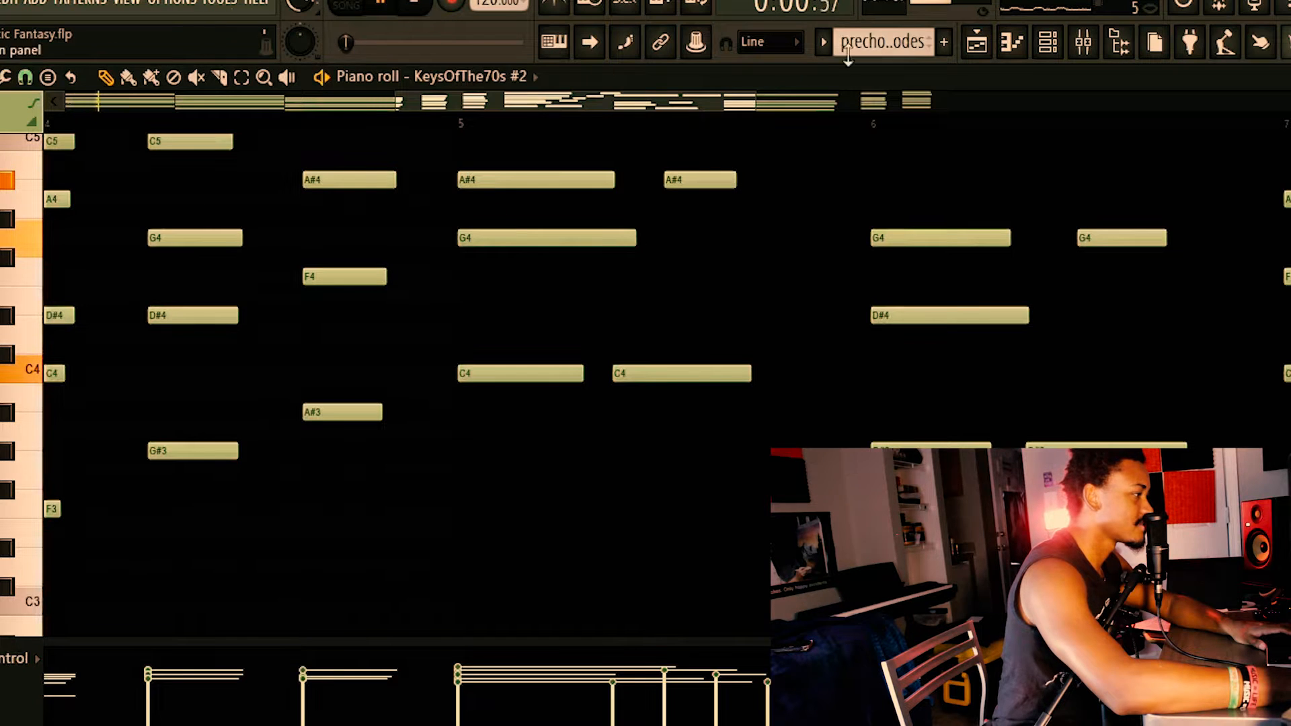
click(1004, 43)
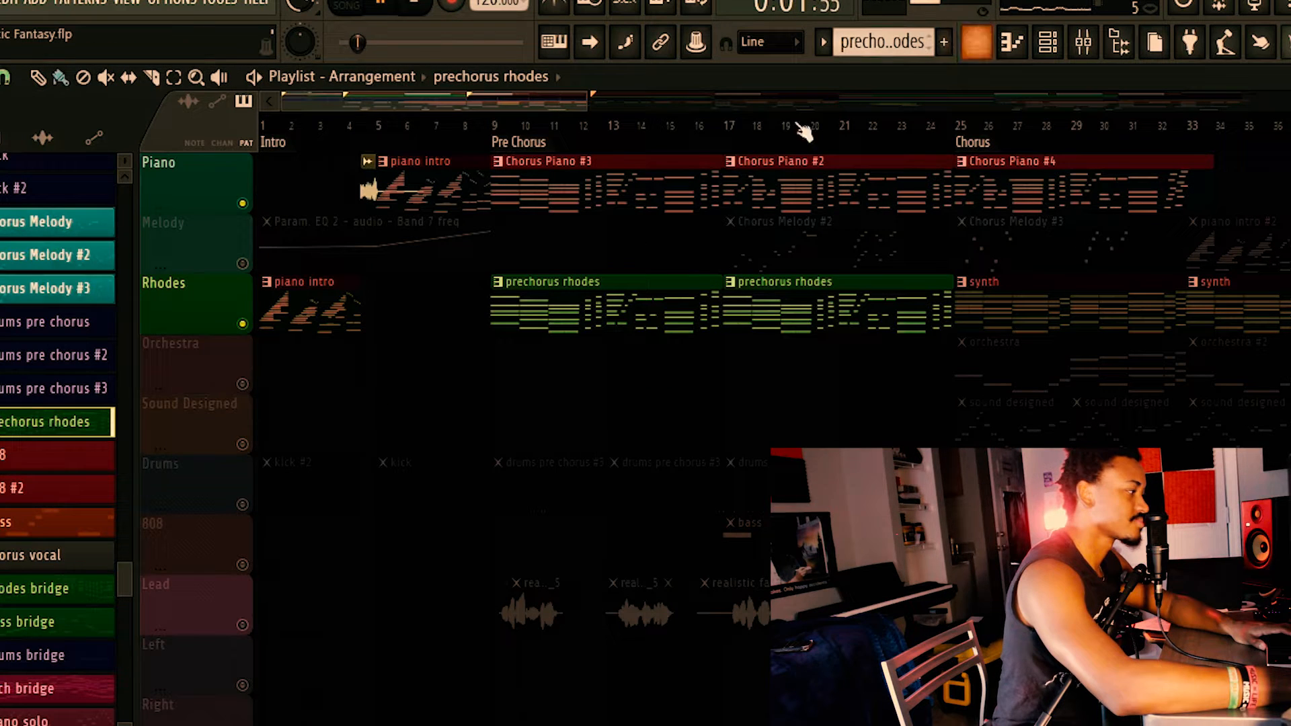
Unmute the Drums track, play the Pre Chorus from bar 9 and inspect the drums pre chorus #3 pattern in the channel rack.
click(243, 505)
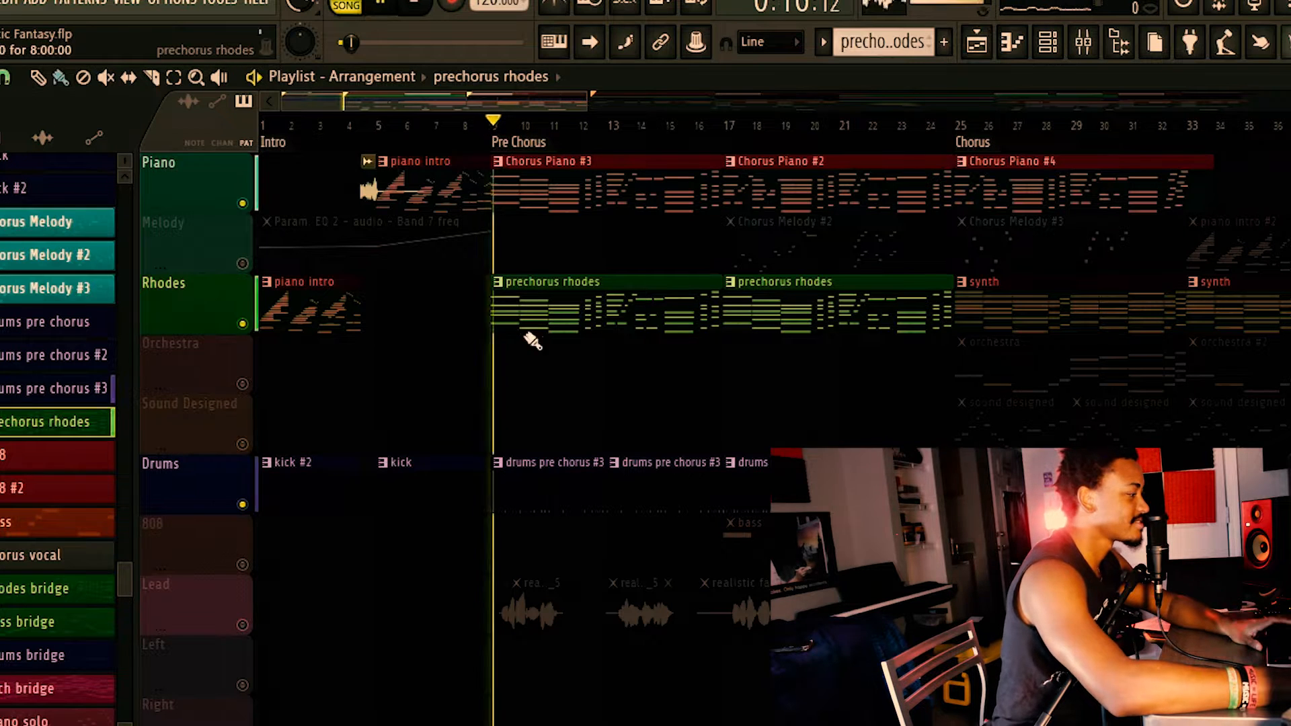
click(1048, 42)
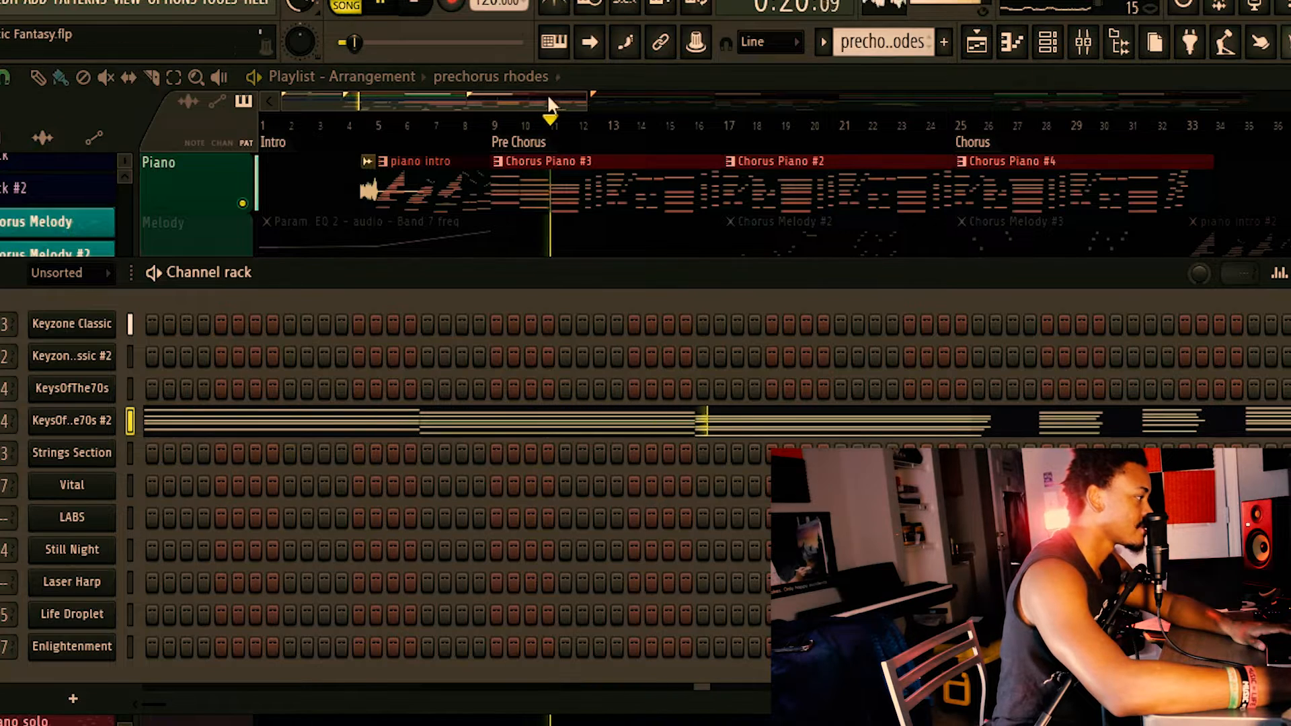
click(807, 77)
click(565, 478)
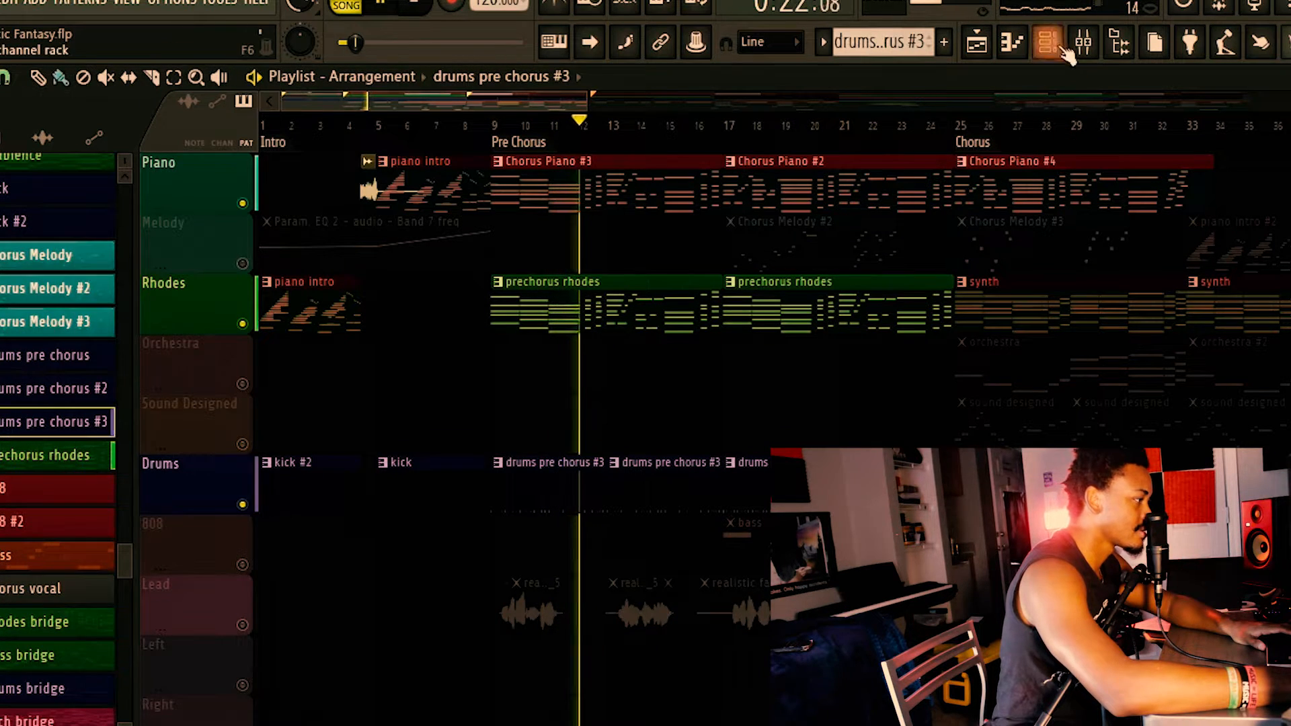
key(F6)
key(space)
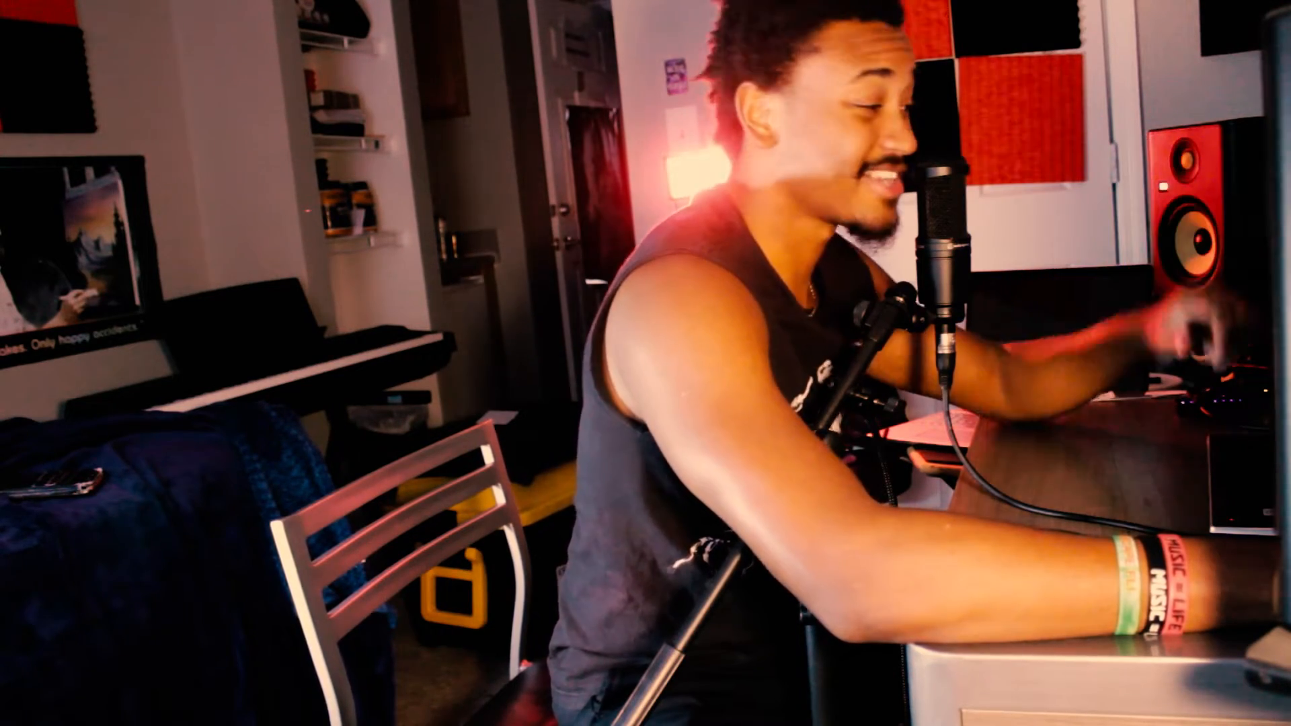
Solo the 808 track and play its bass pattern from bar 17.
right_click(245, 625)
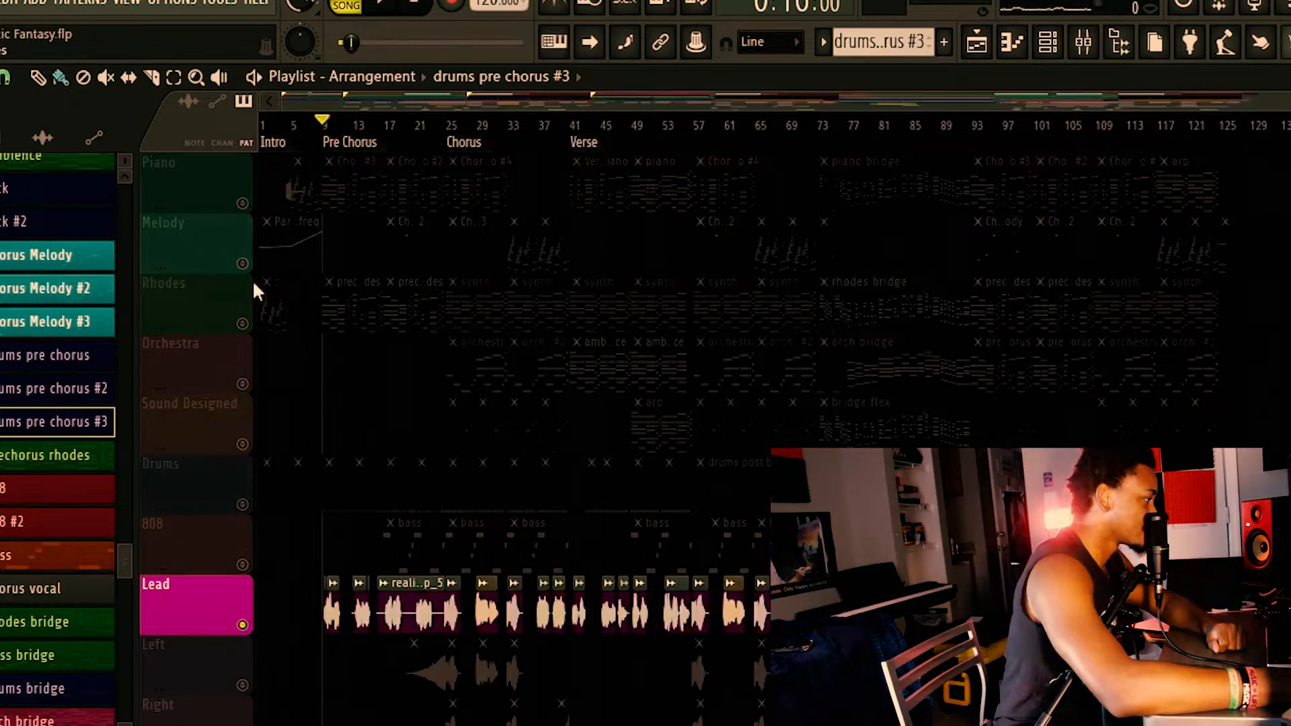
right_click(242, 565)
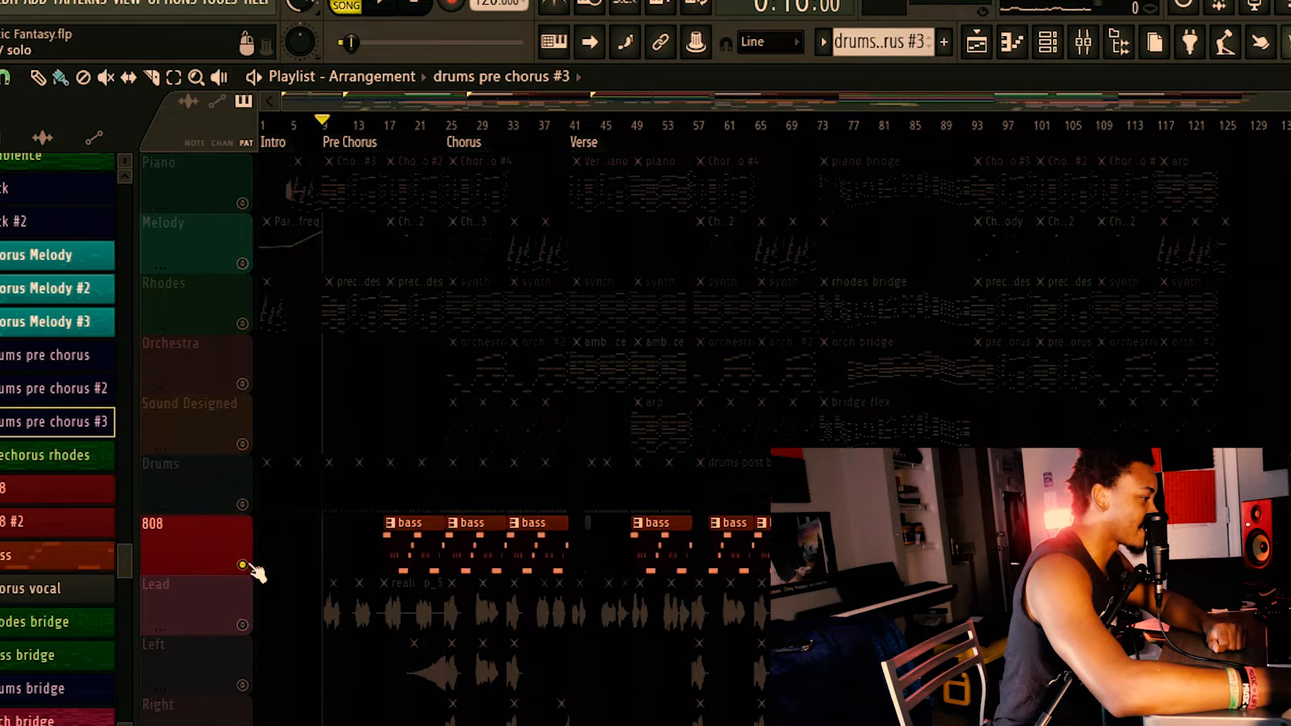
click(387, 126)
key(space)
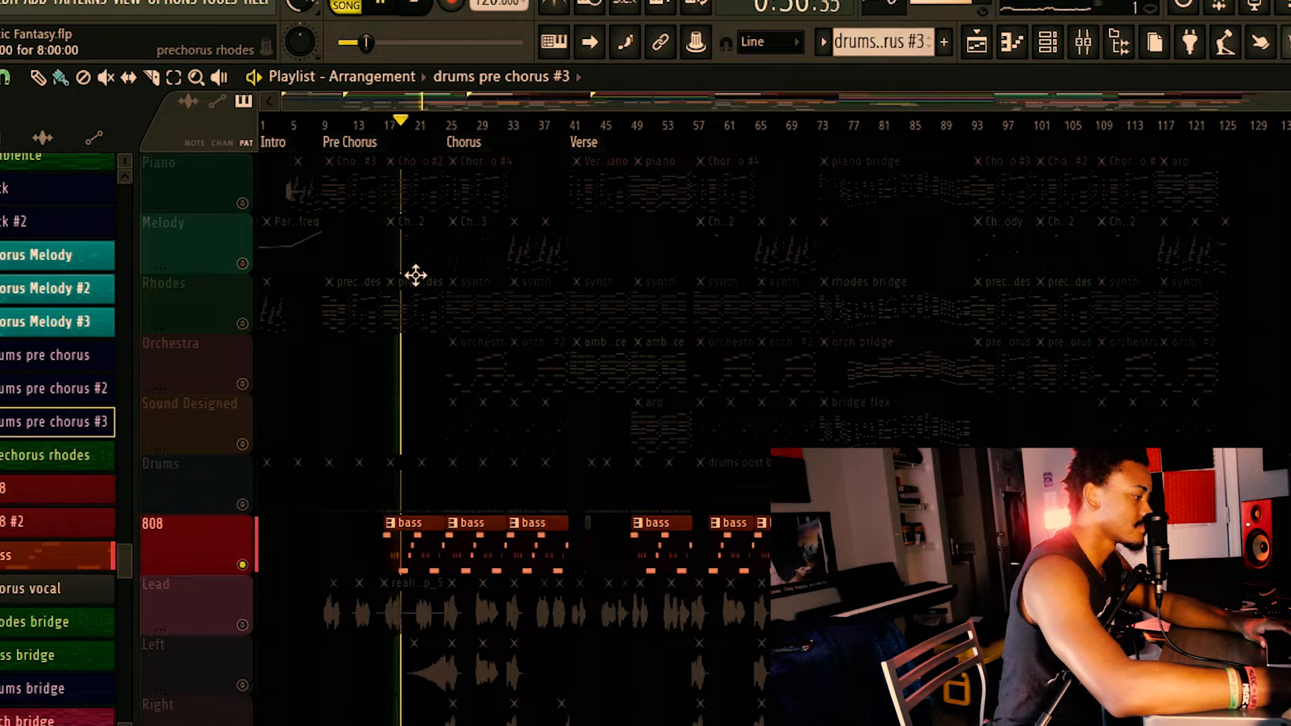
key(space)
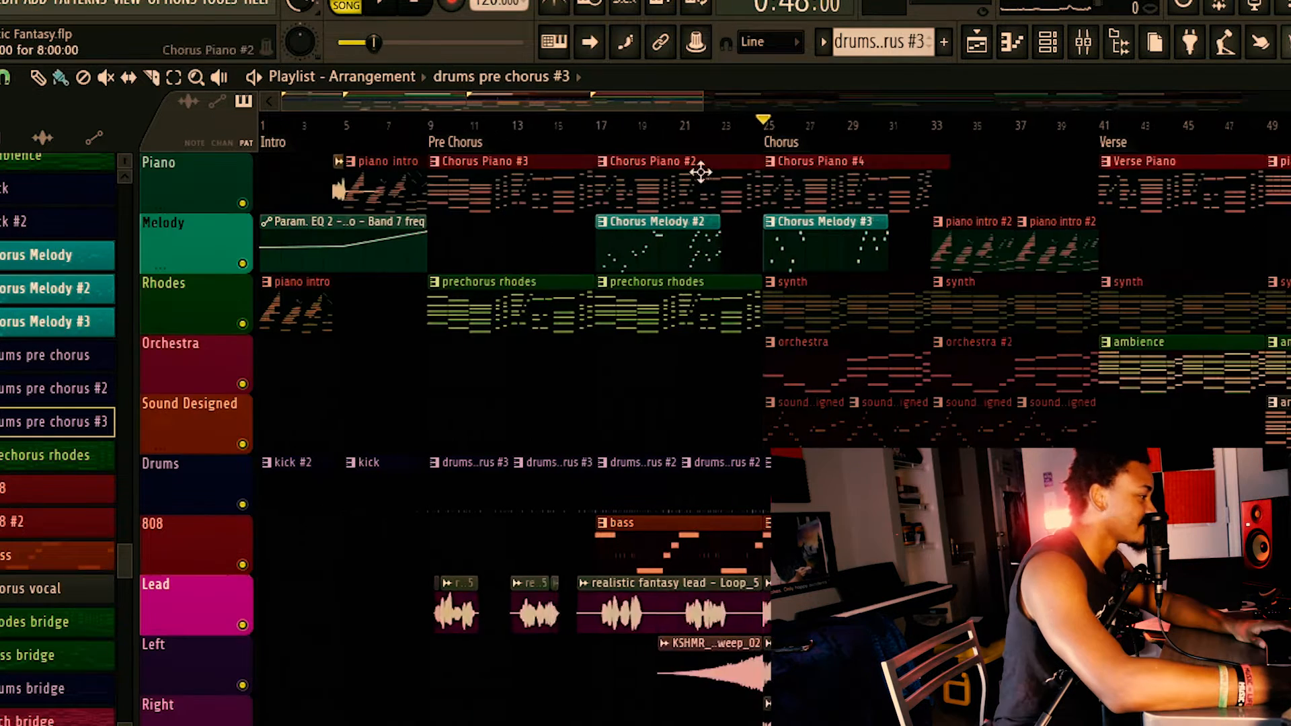
Solo the Lead vocal track, play it from the Pre Chorus and add the Female Vocals track to the playback.
scroll(659, 340, down, 5)
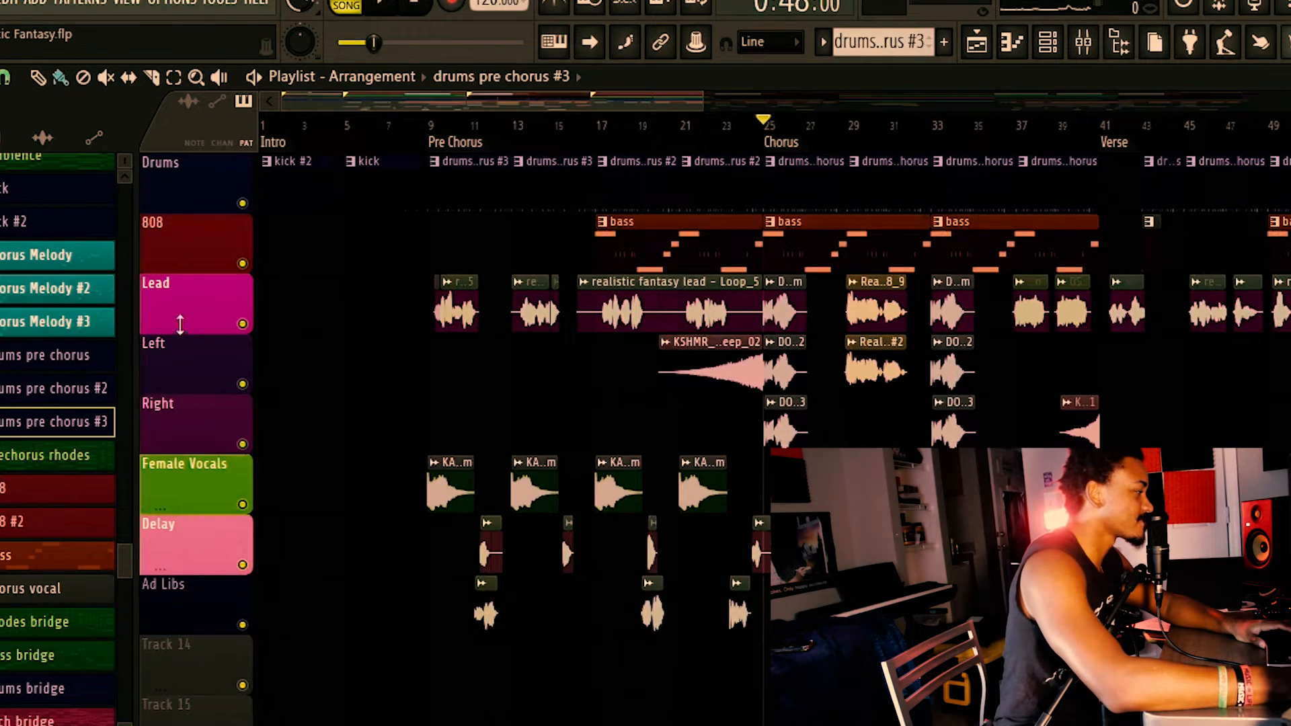
right_click(243, 325)
click(447, 137)
key(space)
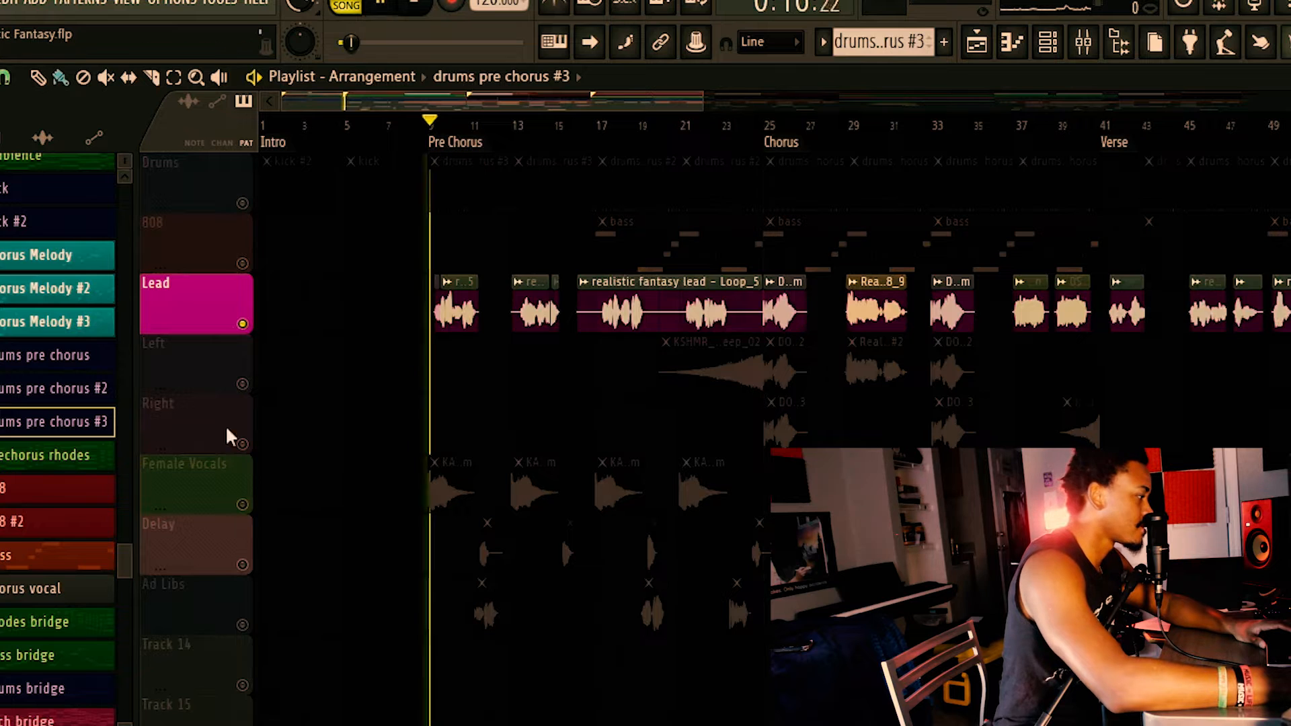
click(246, 499)
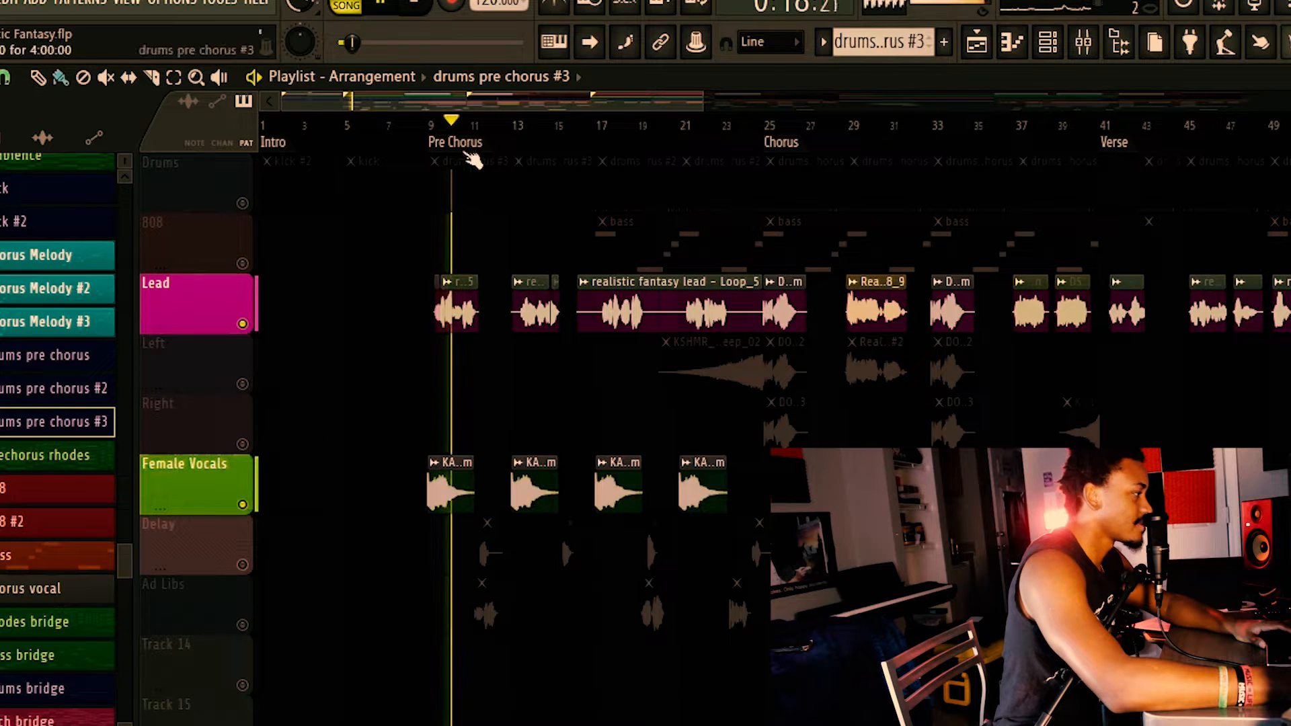
key(space)
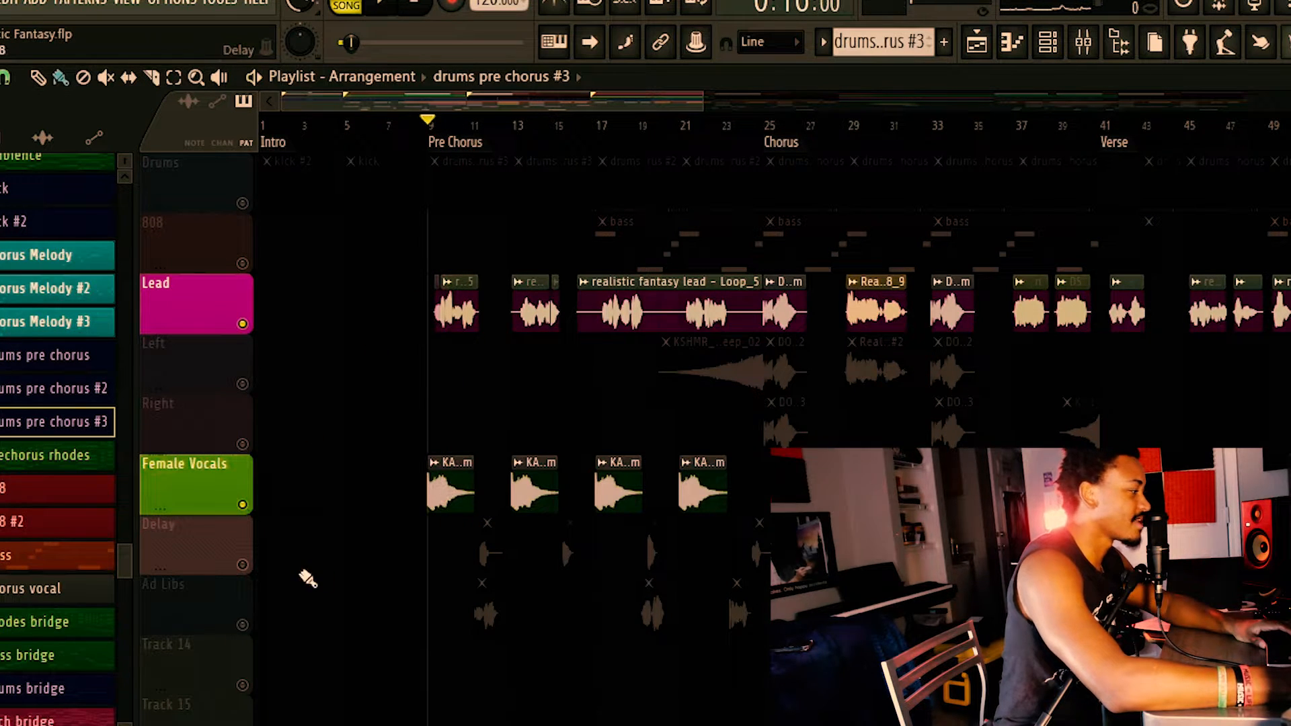
Unmute the Delay and Ad Libs tracks and play all four enabled vocal tracks from the Pre Chorus.
click(243, 565)
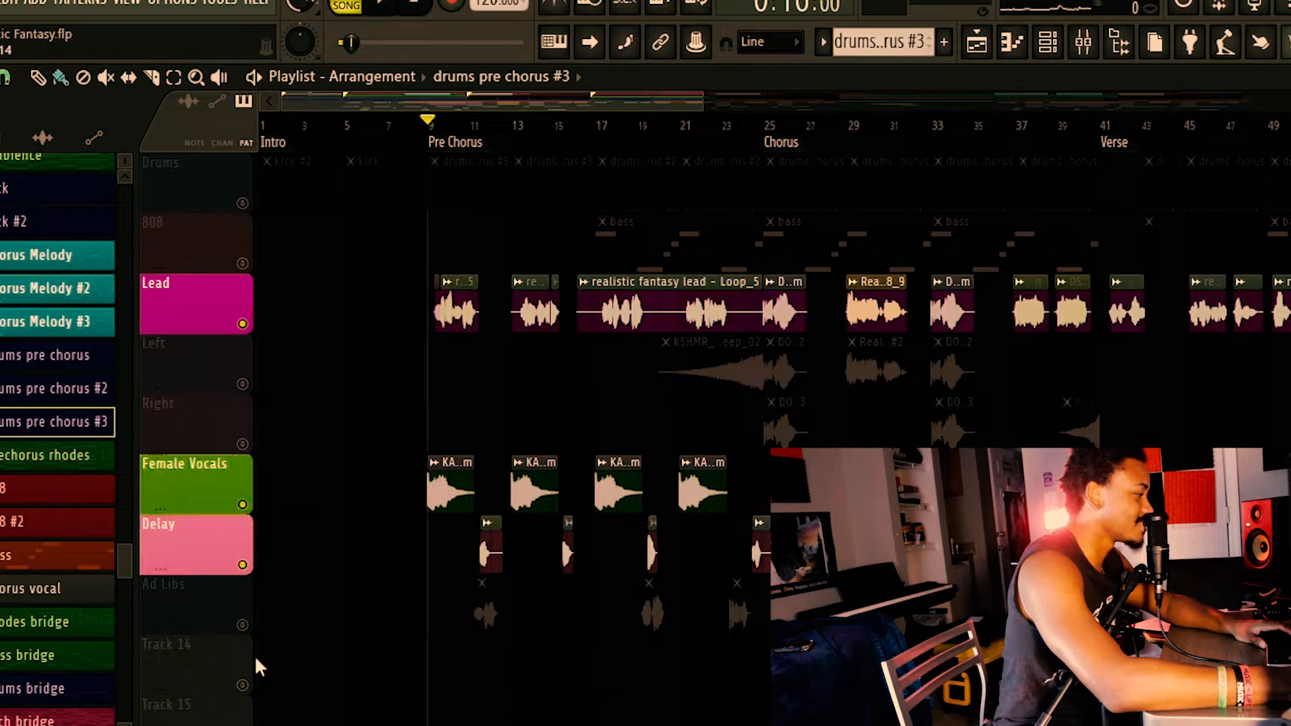
click(243, 625)
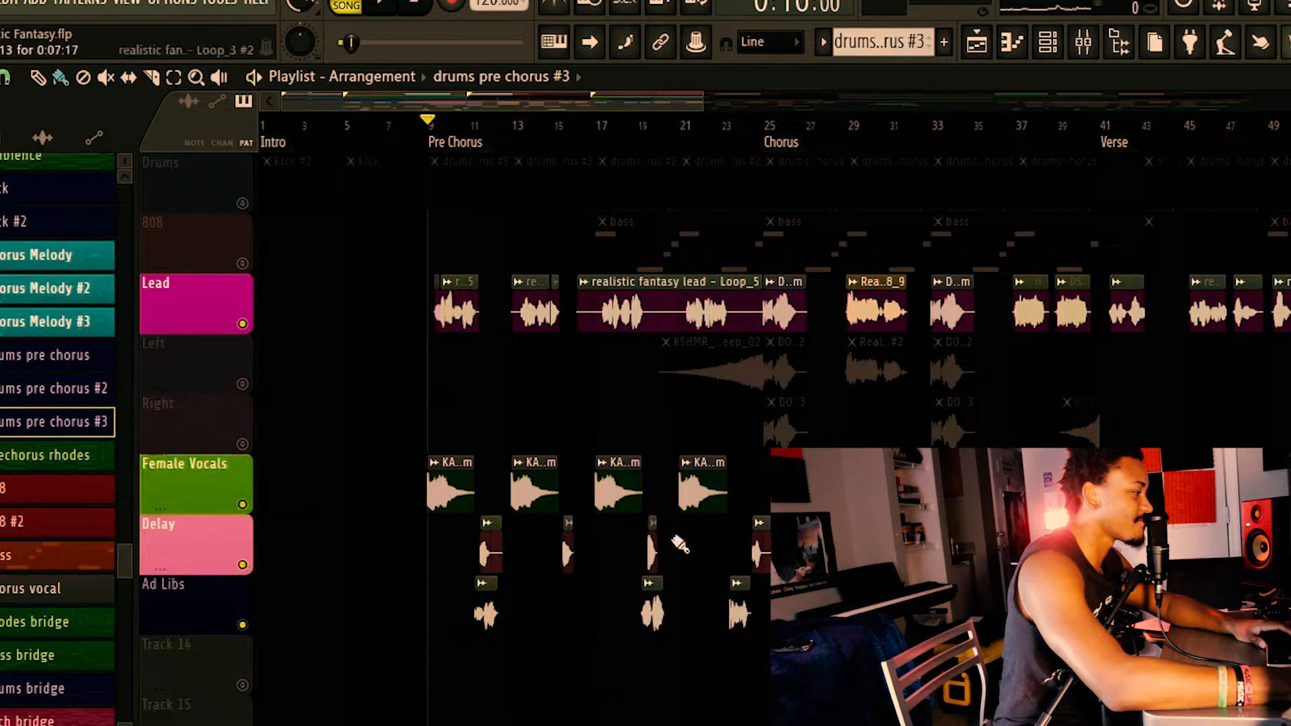
key(space)
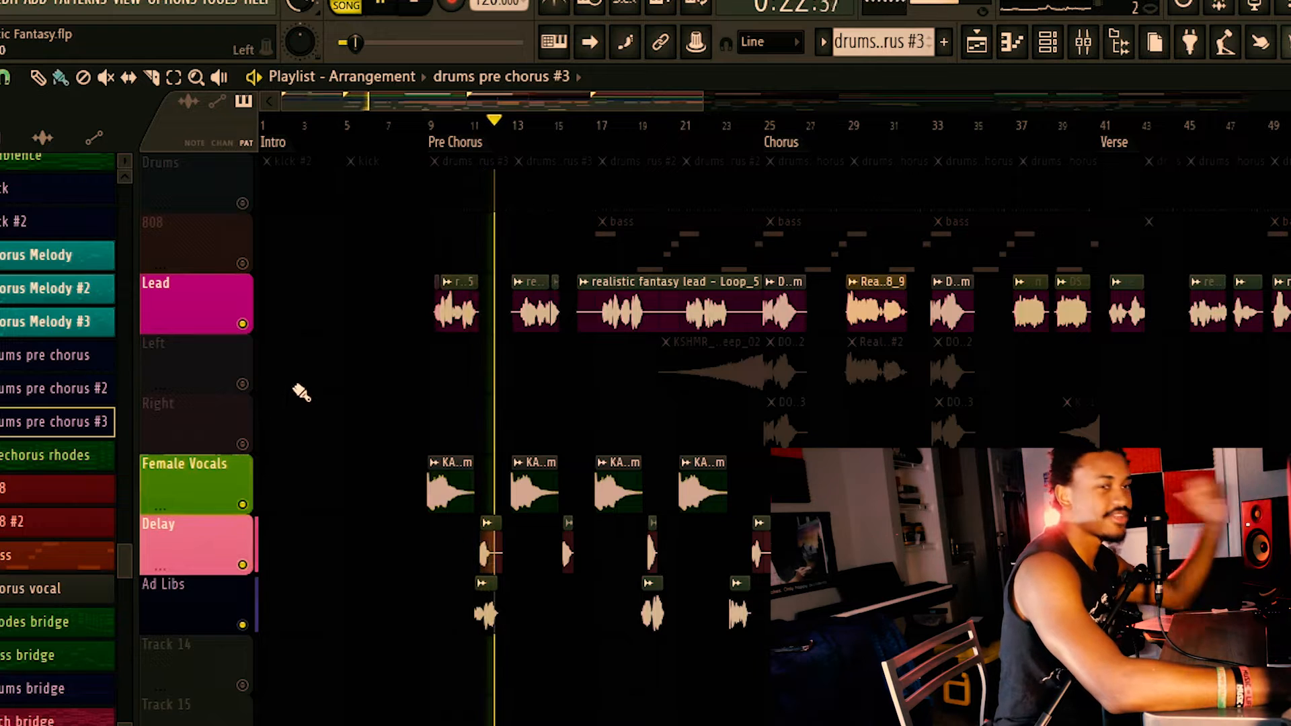
key(space)
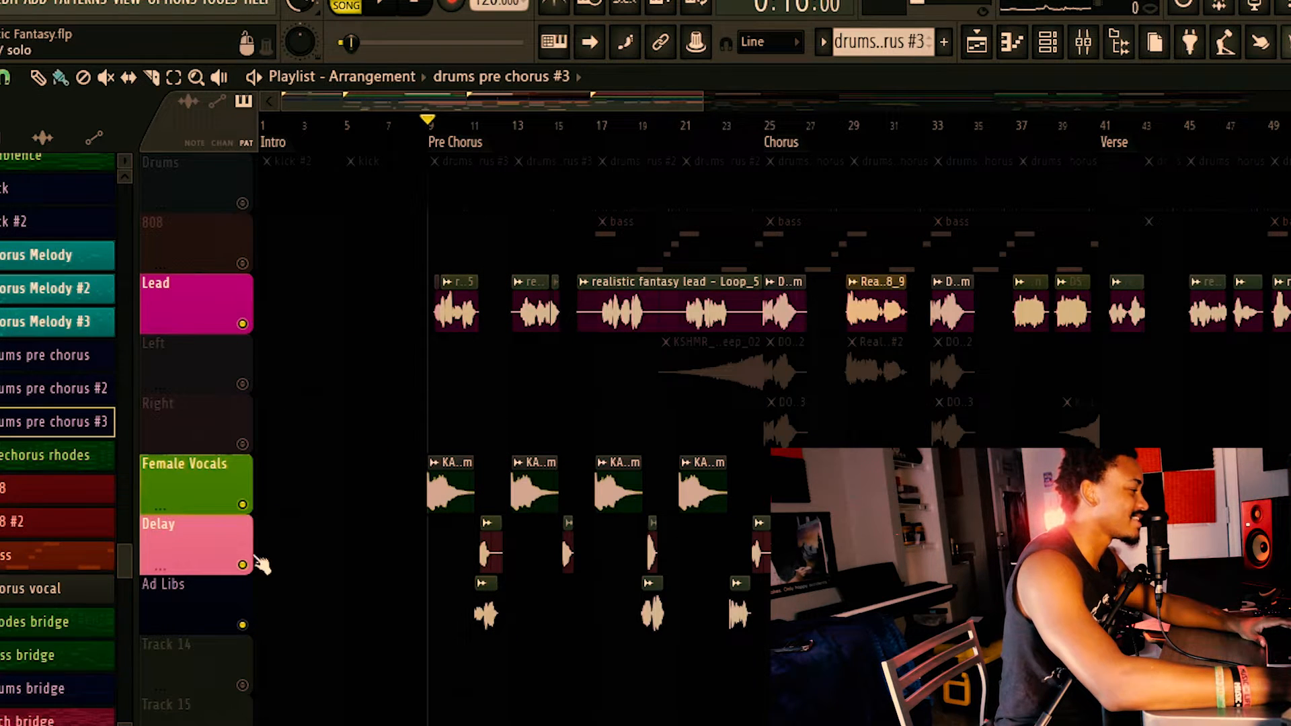
Mute the Delay and Ad Libs tracks and play only the Lead and Female Vocals tracks.
click(250, 563)
click(248, 624)
key(space)
key(space)
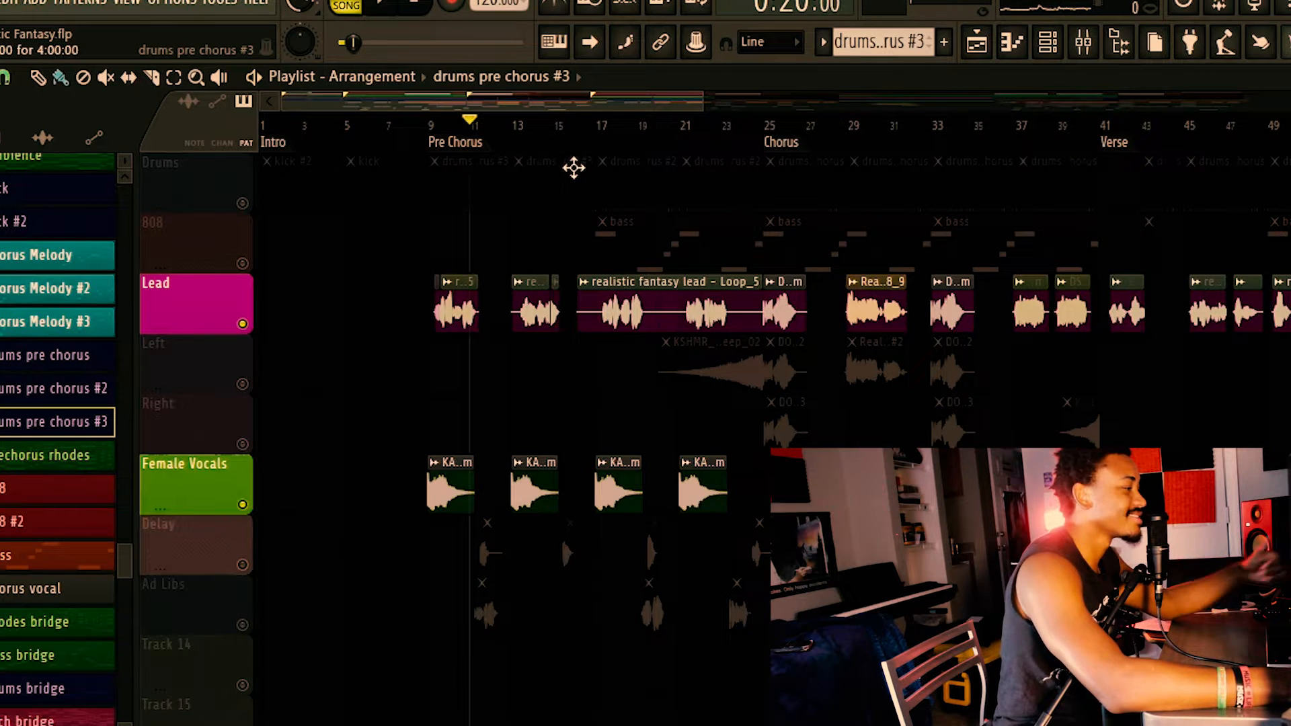
Re-enable all tracks, then solo the Left track and play the KSHMR sweep leading into the Chorus.
right_click(243, 503)
right_click(244, 503)
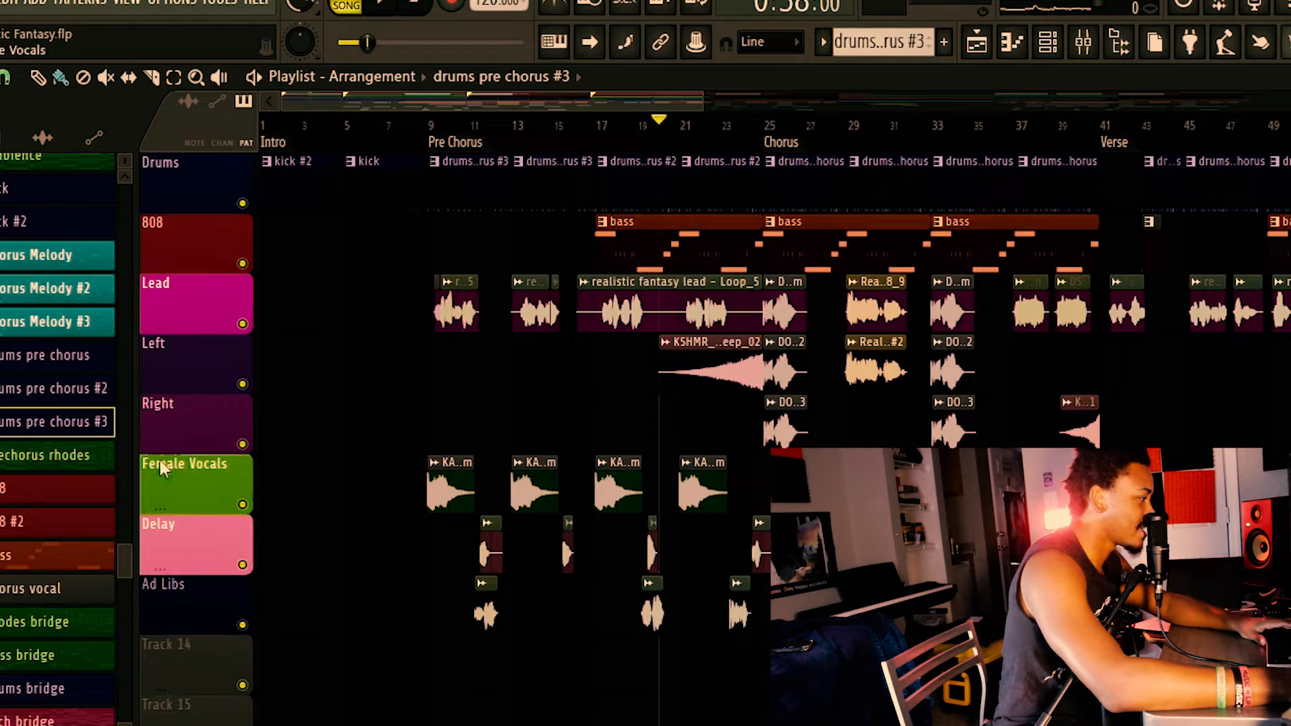
right_click(243, 384)
key(space)
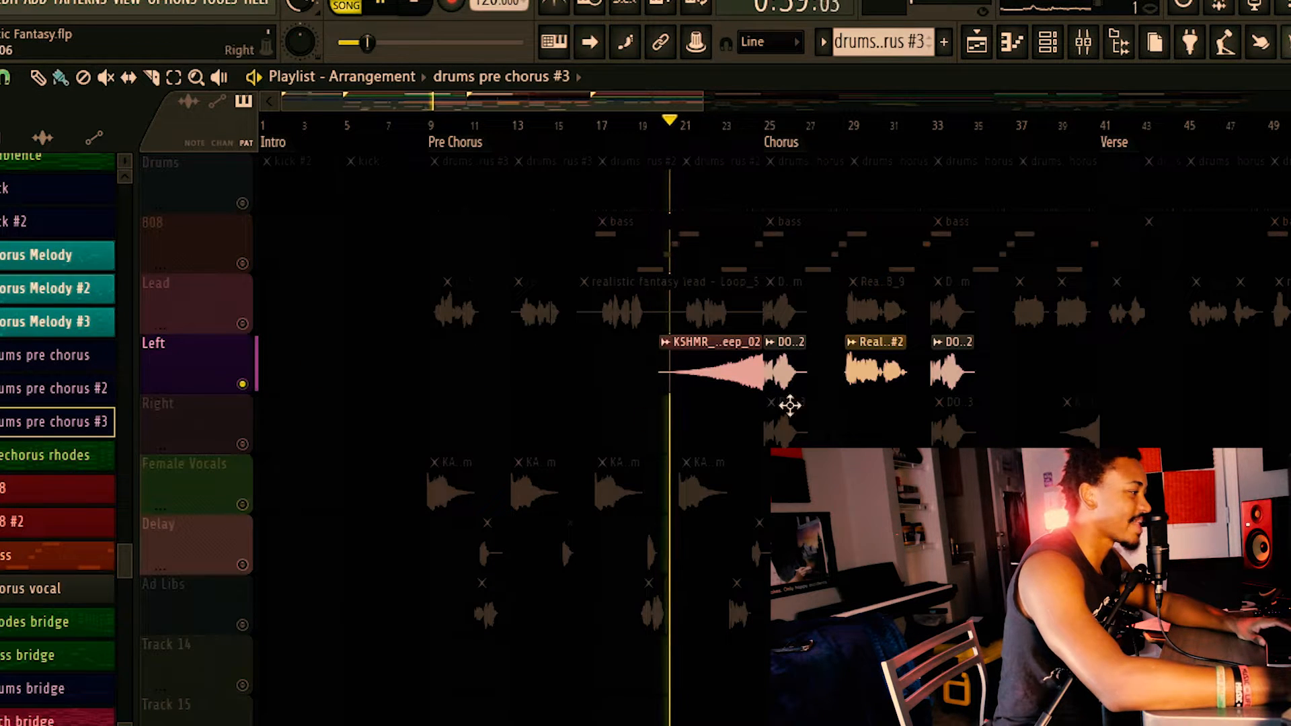
scroll(498, 395, up, 5)
key(space)
drag(679, 101, 777, 121)
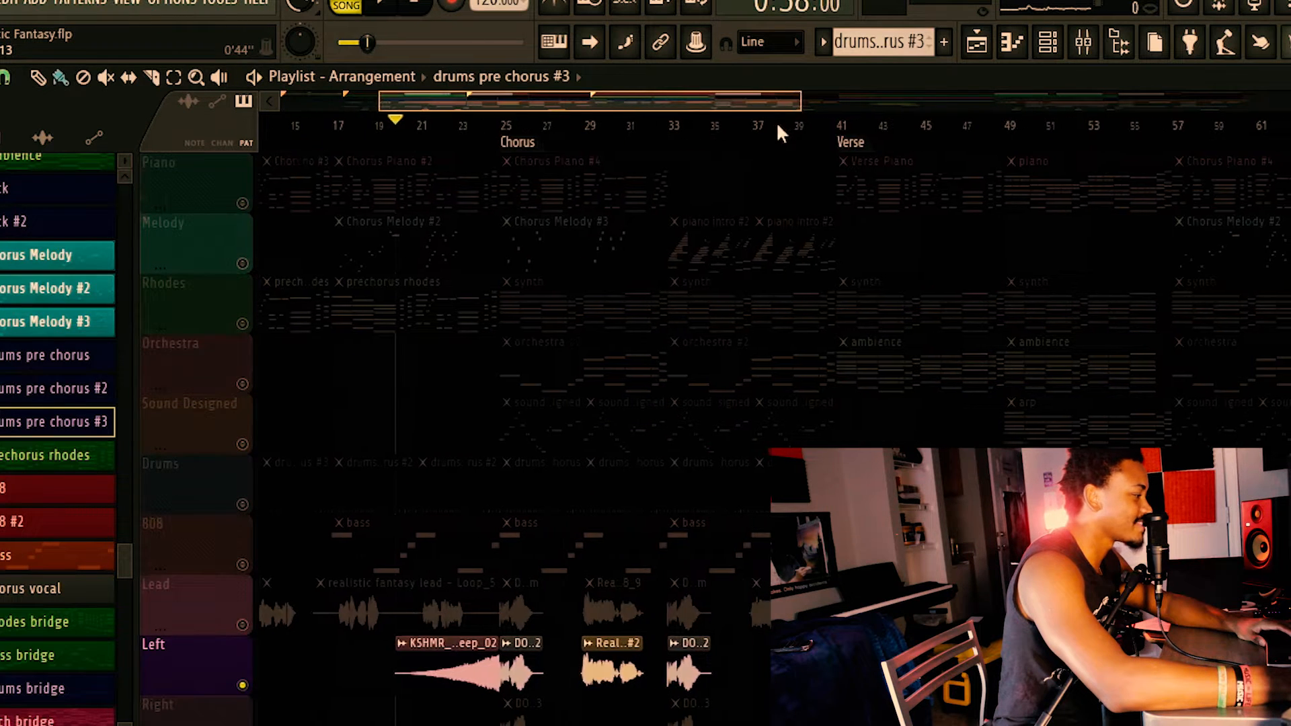
Play the Lead, Left, Right and Female Vocals tracks through the Chorus, skipping ahead to bars 33 and 37.
scroll(517, 222, down, 4)
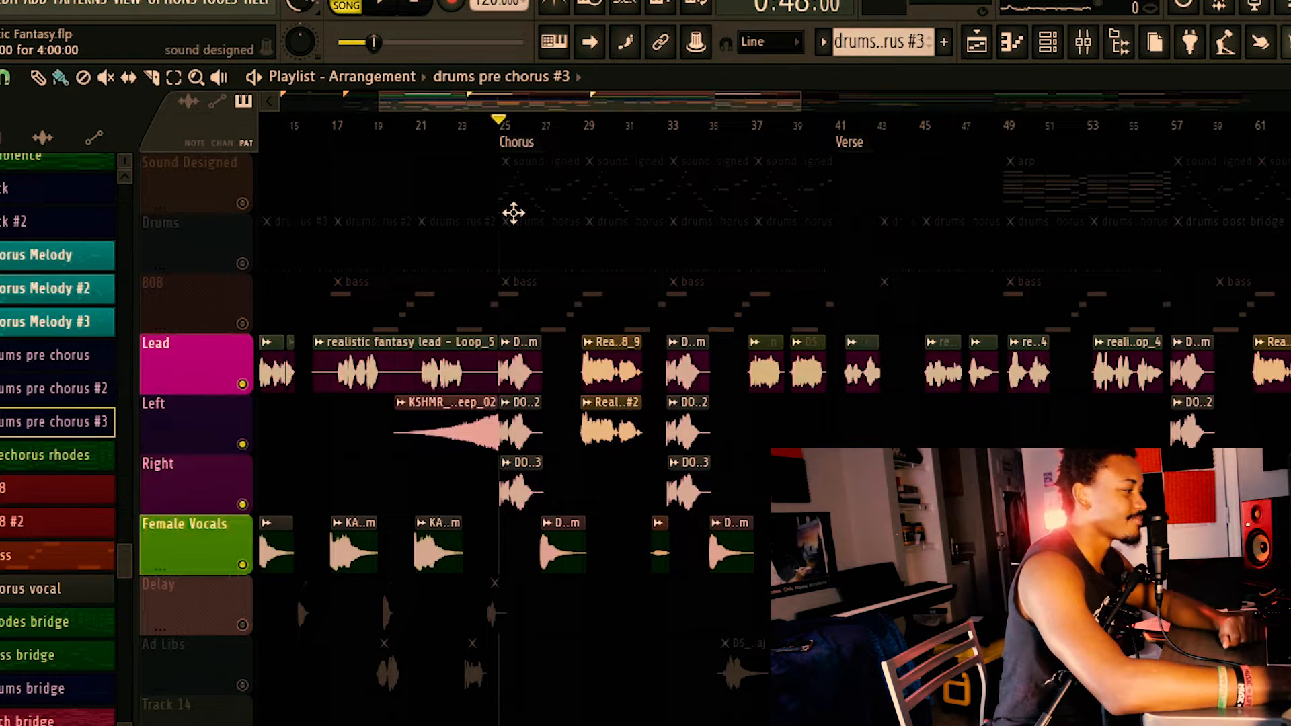
key(space)
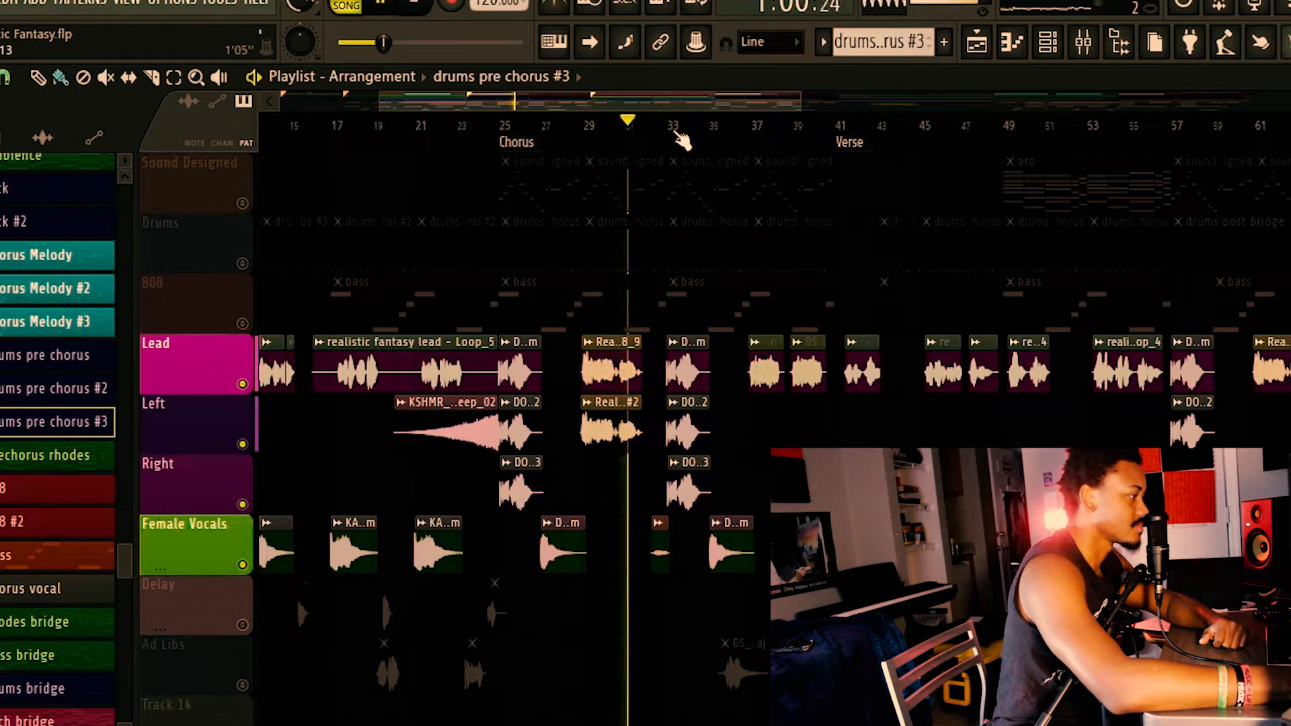
click(672, 127)
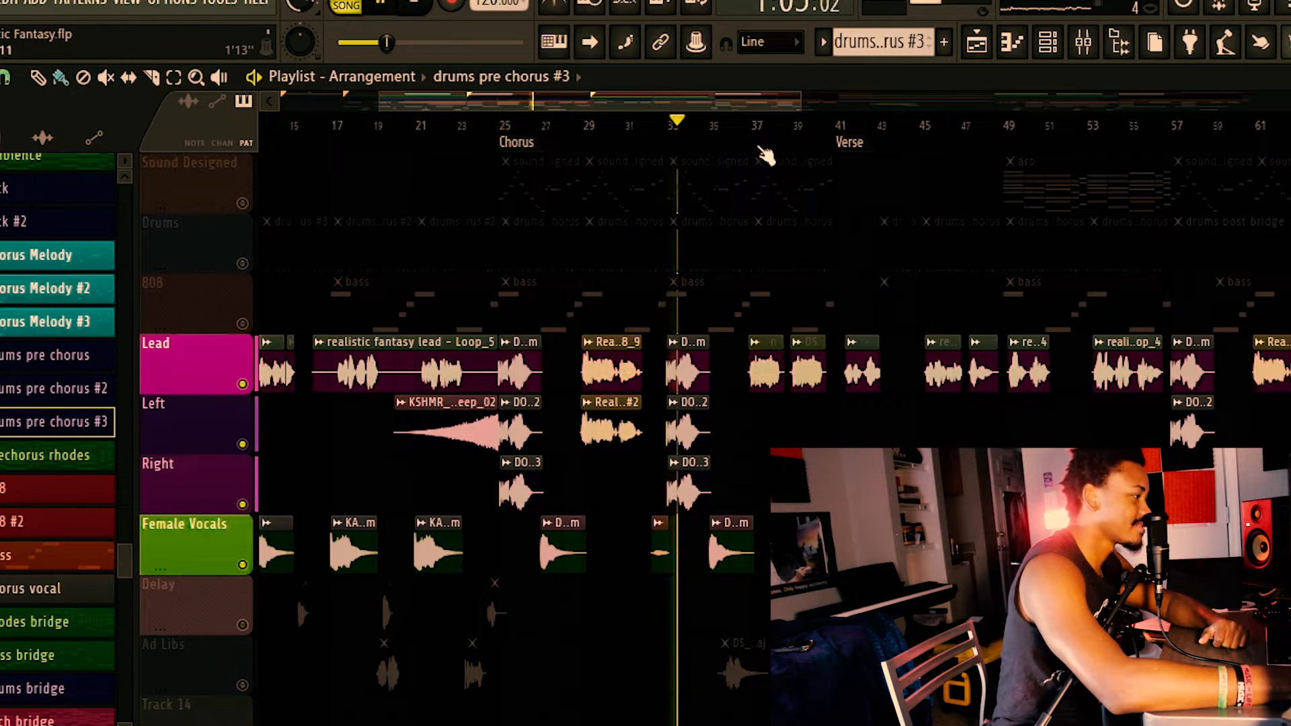
click(749, 128)
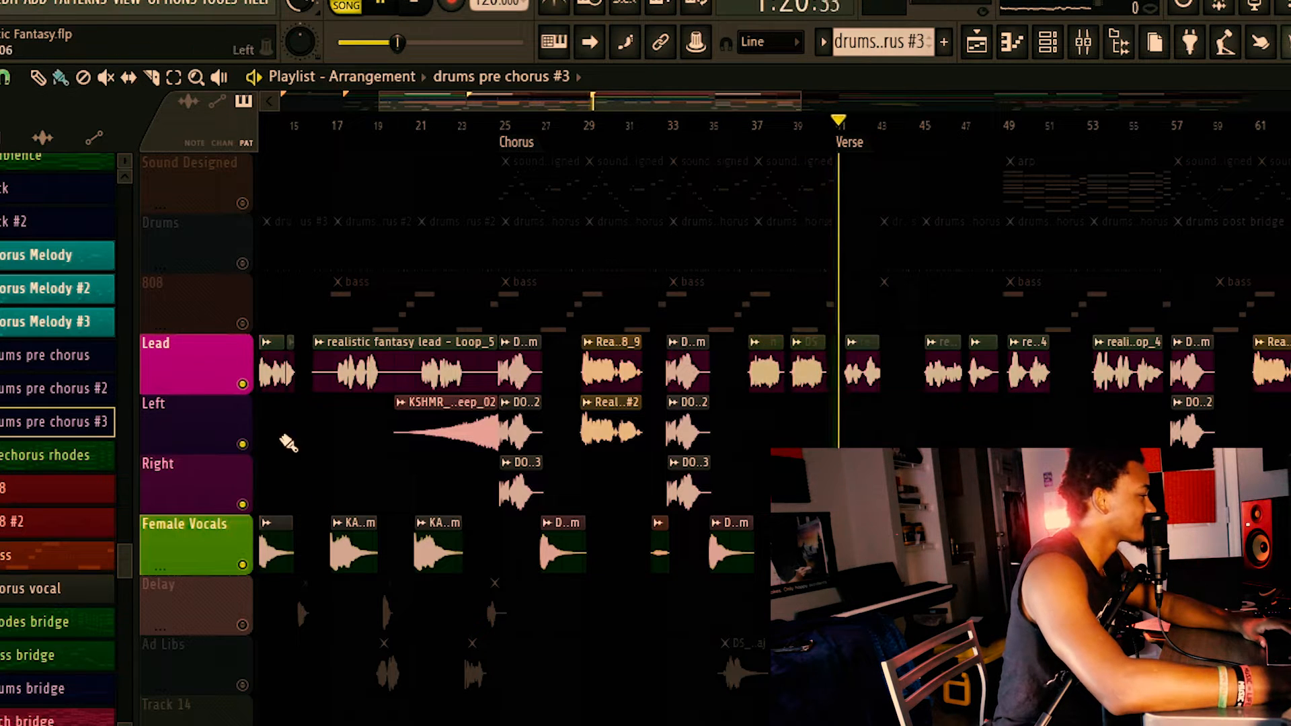
key(space)
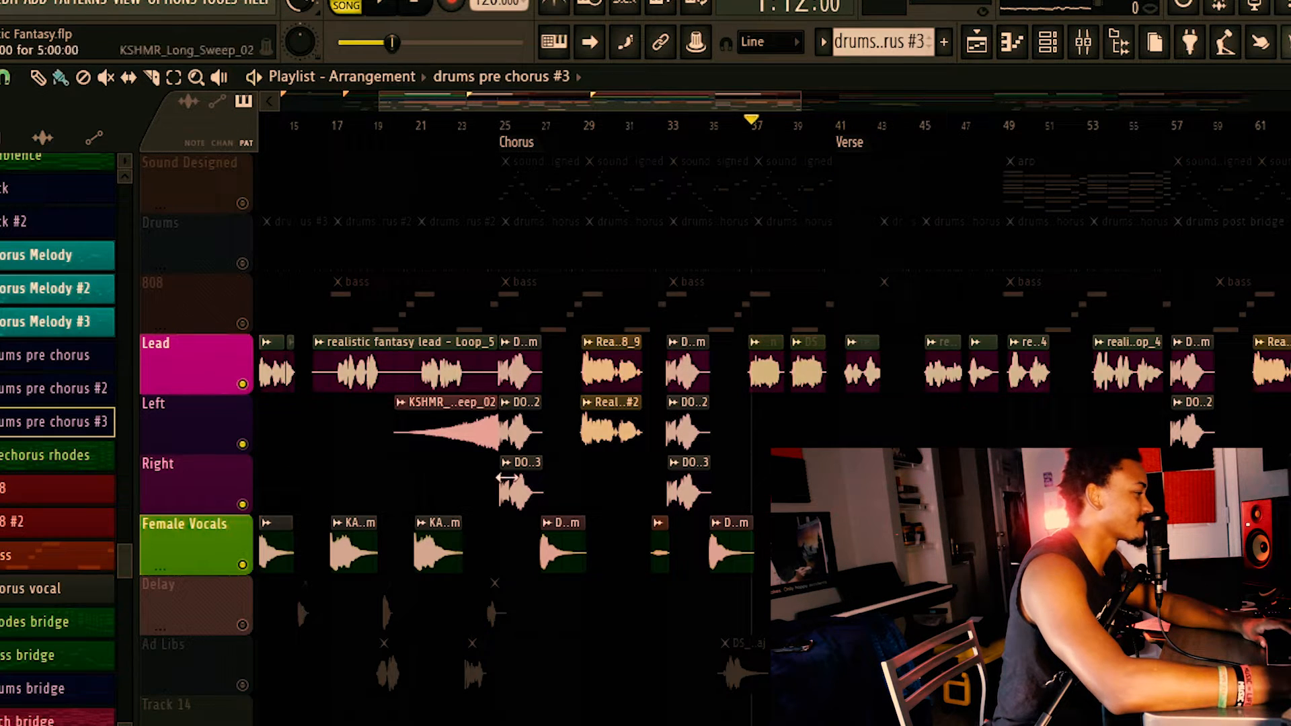
Solo the Sound Designed track, play it from the Chorus, and re-enable all tracks.
scroll(507, 478, up, 4)
scroll(496, 475, down, 3)
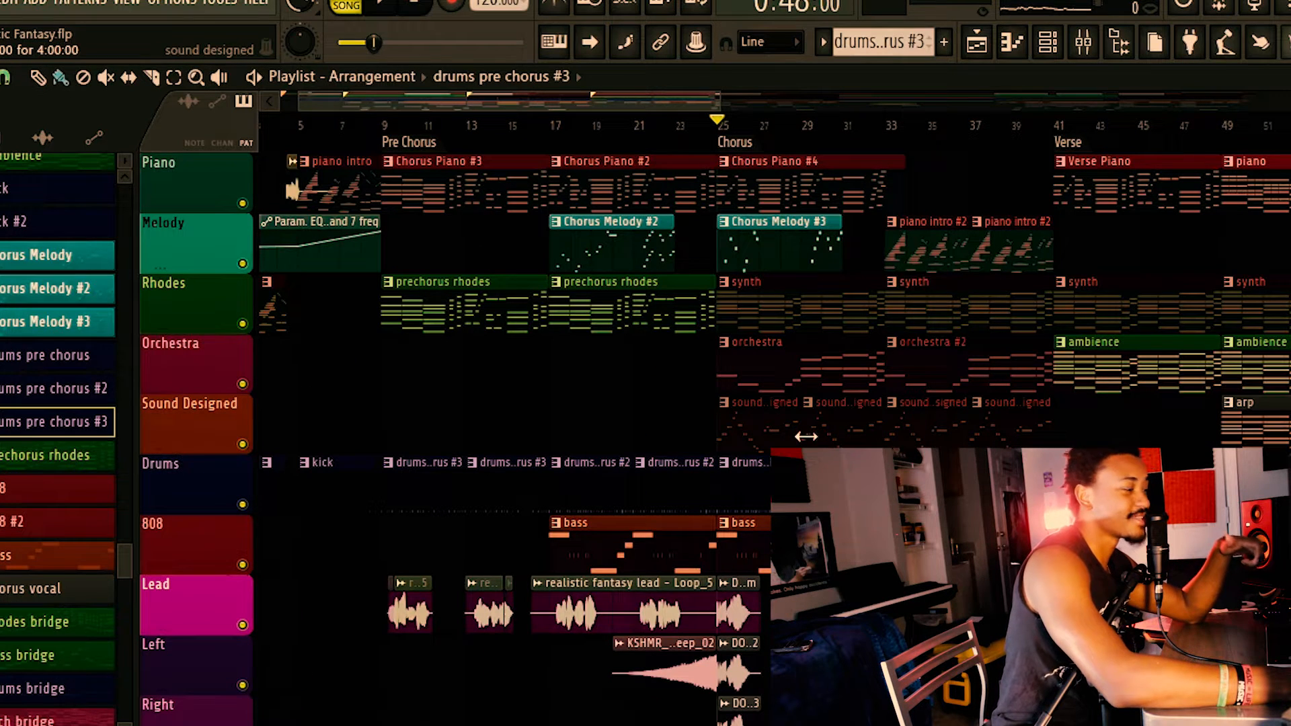
click(767, 422)
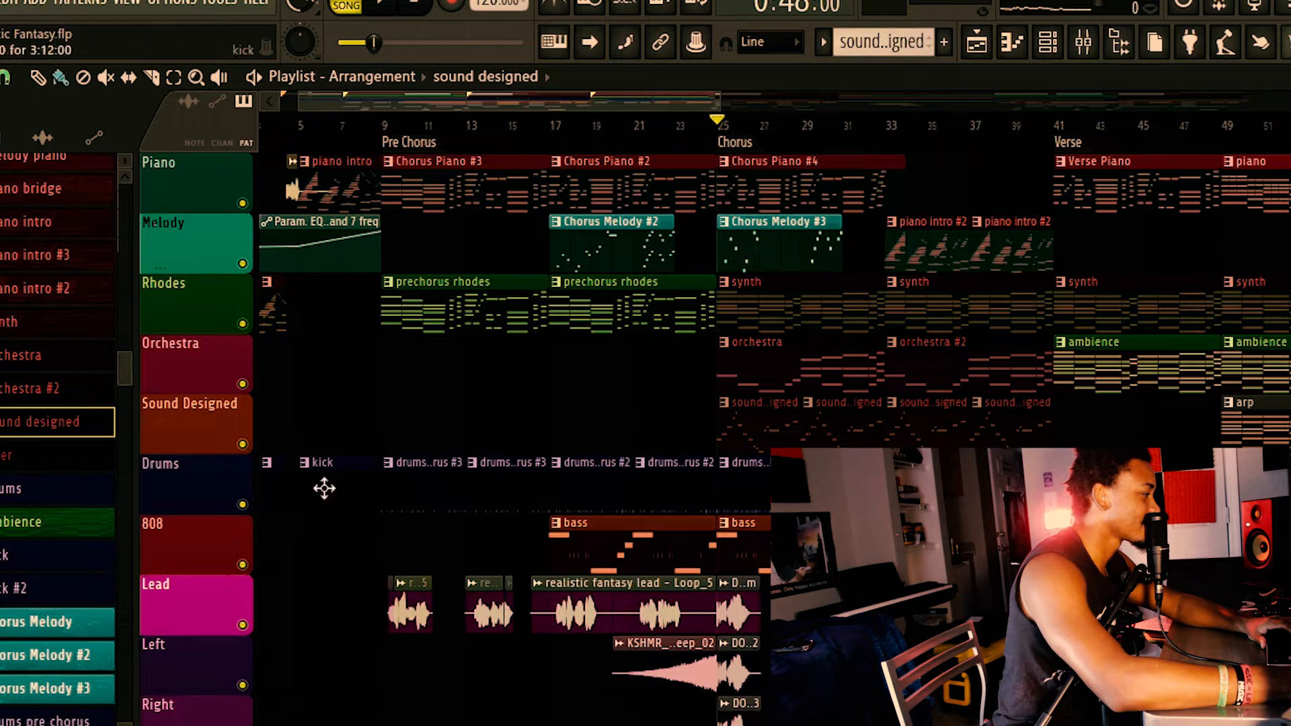
right_click(242, 445)
key(space)
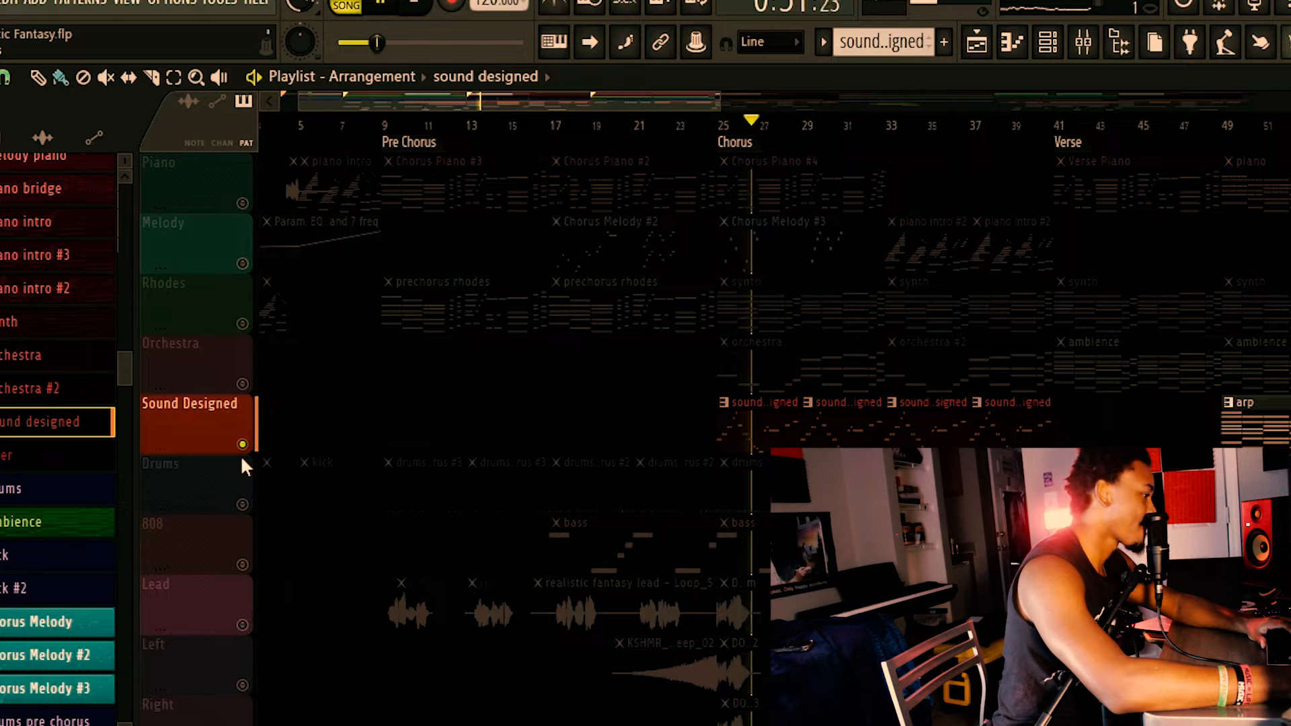
key(space)
right_click(242, 445)
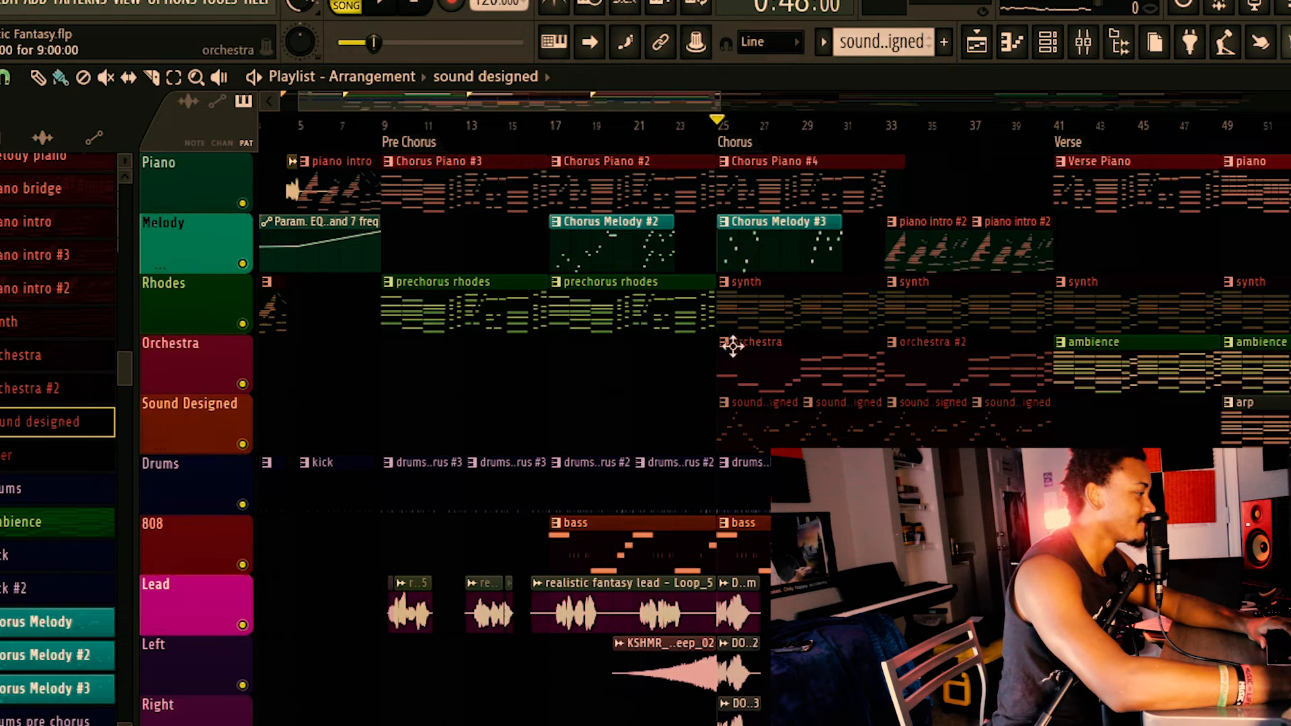
Solo the Orchestra track, play it in the Chorus from bar 25 and bar 29, and add the Melody track.
right_click(242, 385)
key(space)
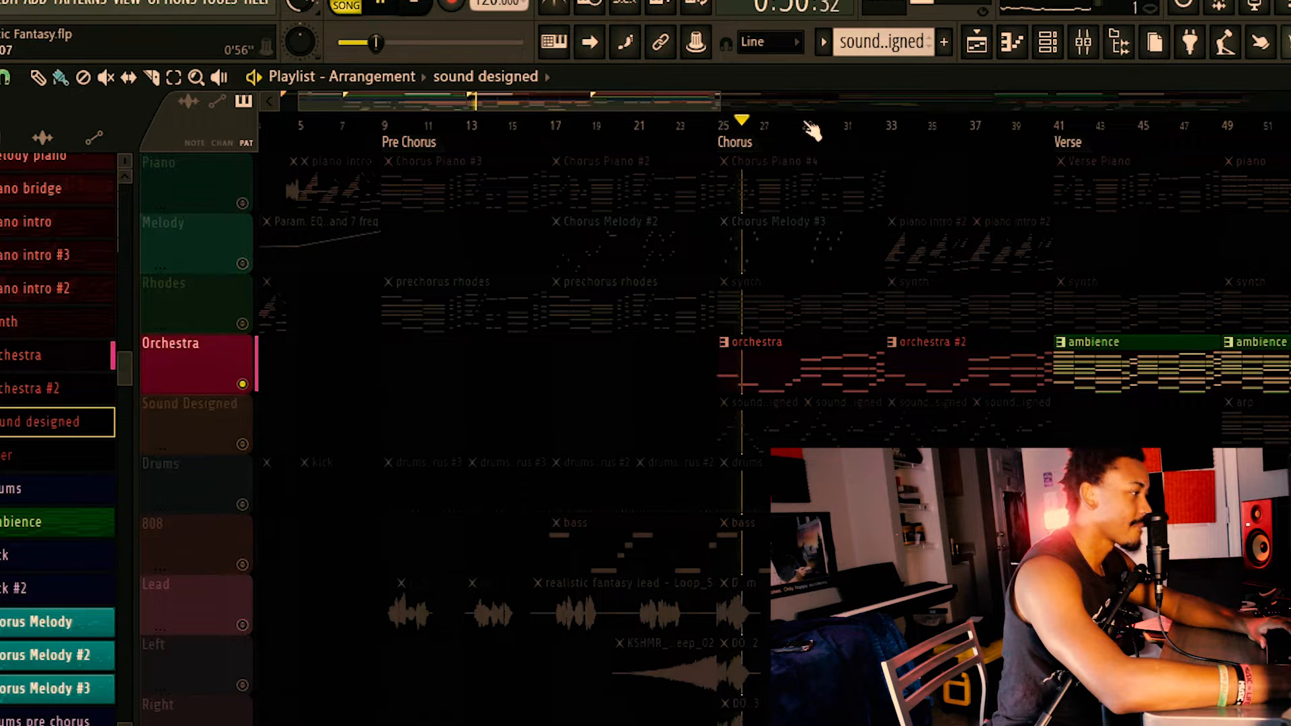
click(810, 131)
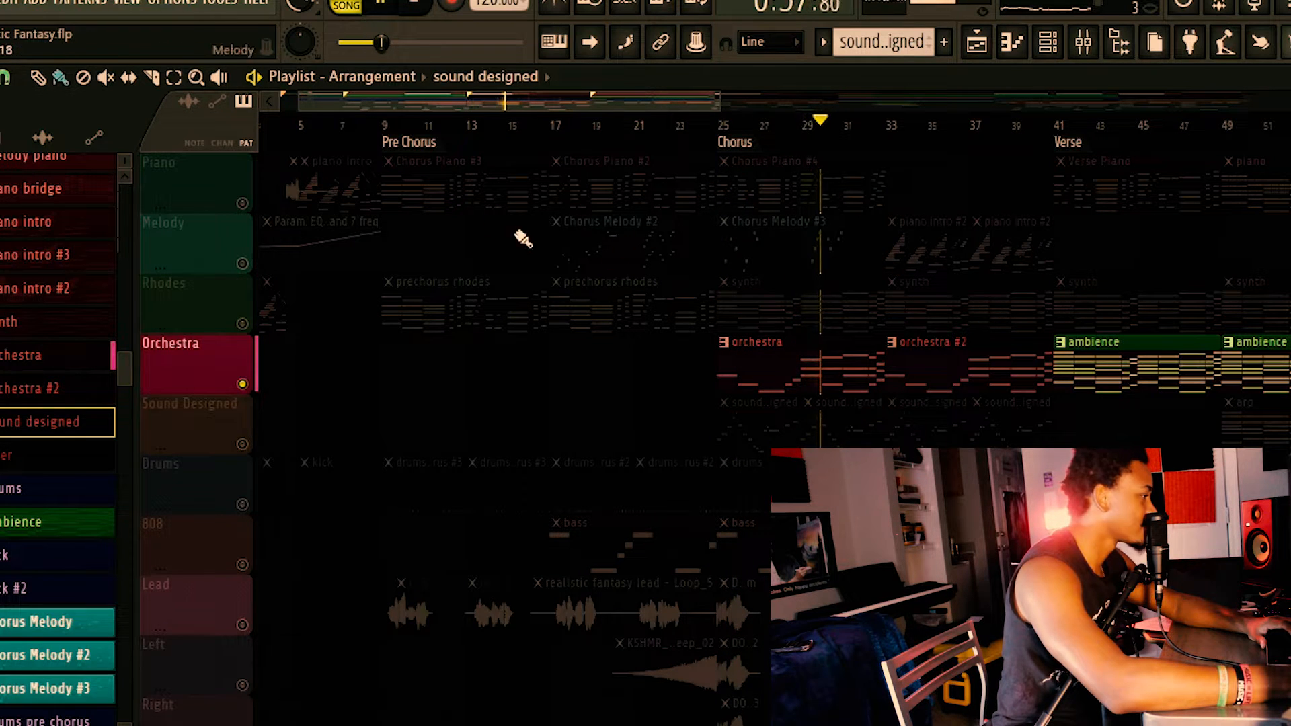
click(242, 264)
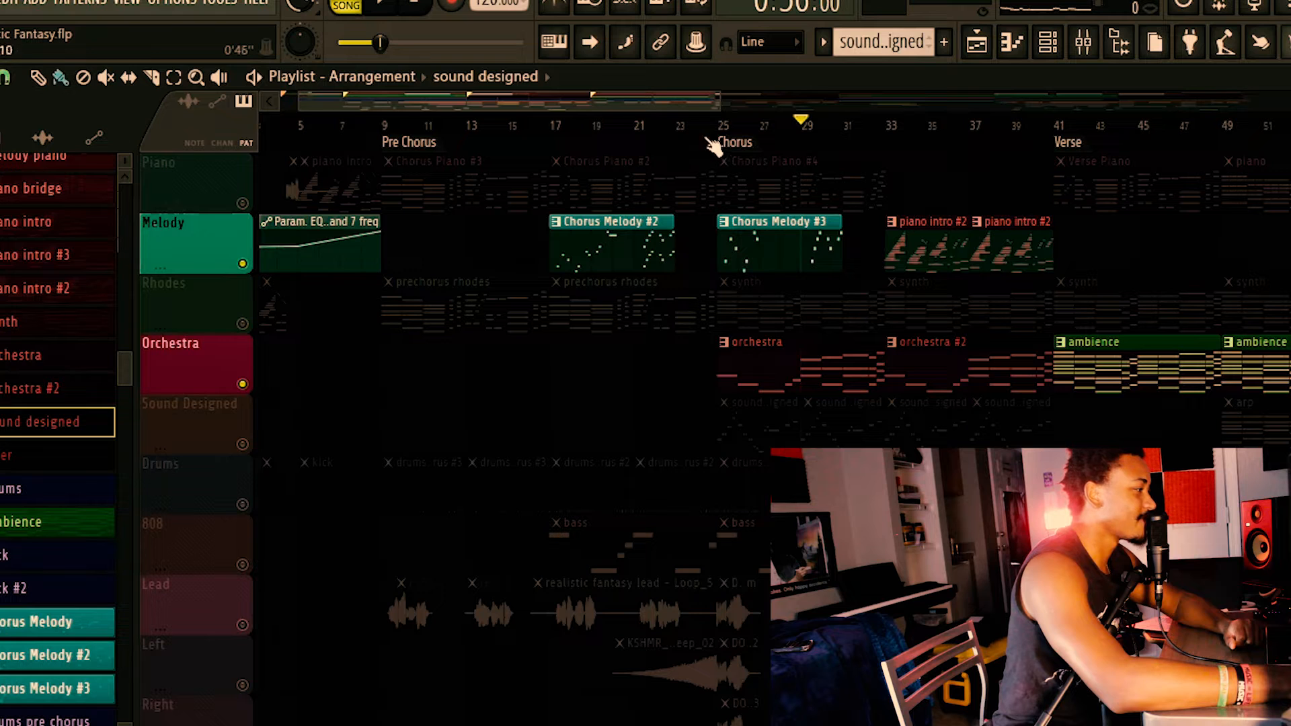
Play the soloed Piano track from the Chorus while adding the Melody, Rhodes, Orchestra, Sound Designed and Drums tracks.
ctrl+click(242, 202)
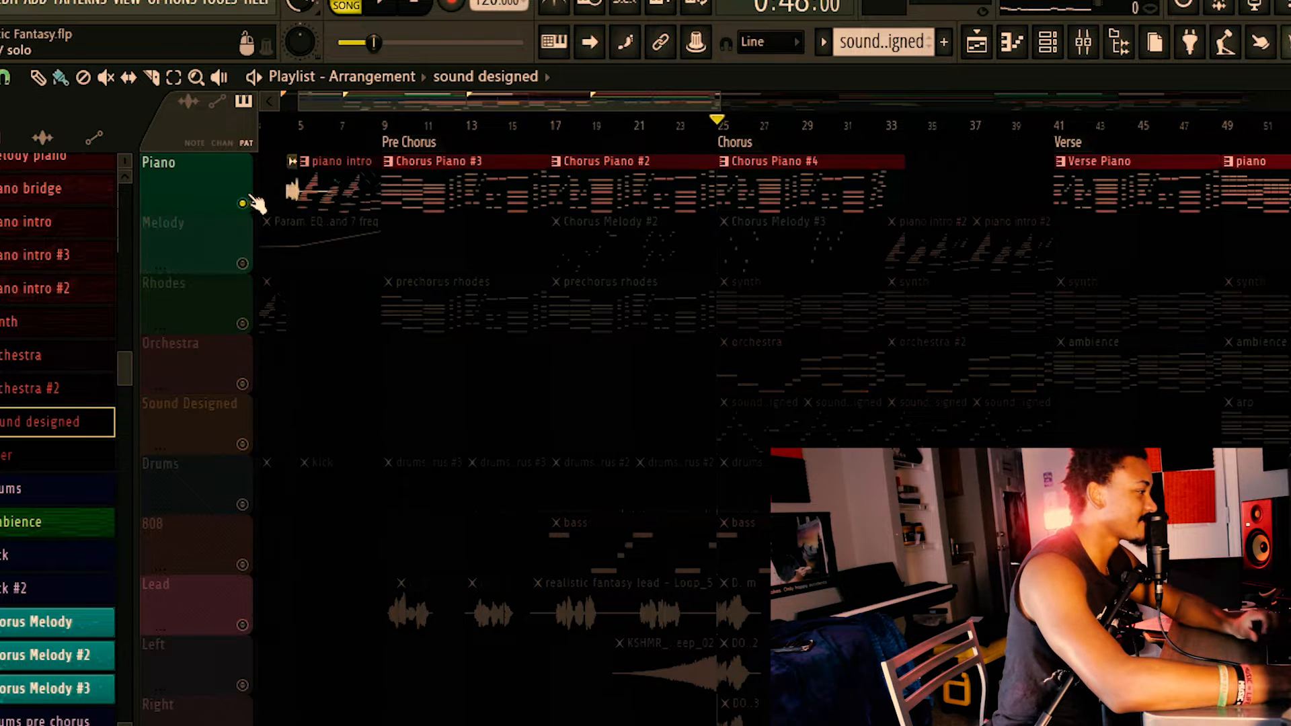
key(space)
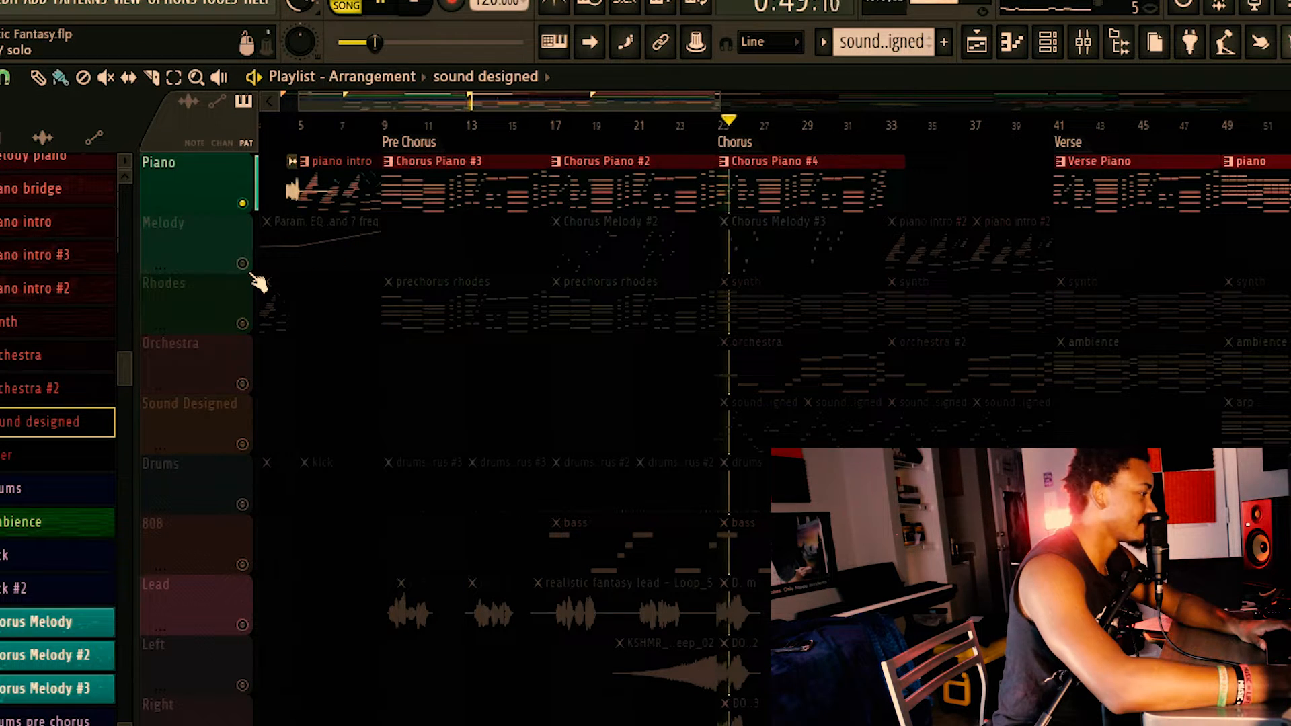
click(255, 276)
click(238, 324)
click(244, 382)
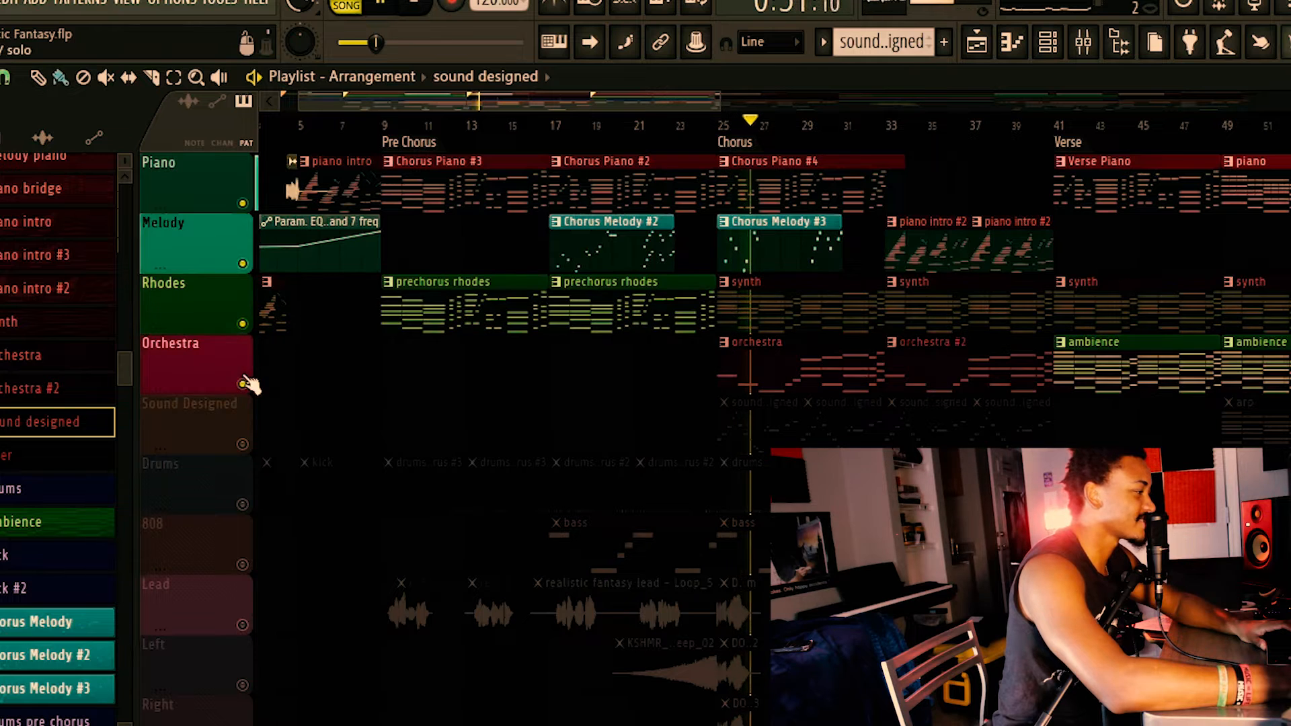
click(242, 444)
click(243, 504)
scroll(250, 538, down, 1)
scroll(252, 538, down, 1)
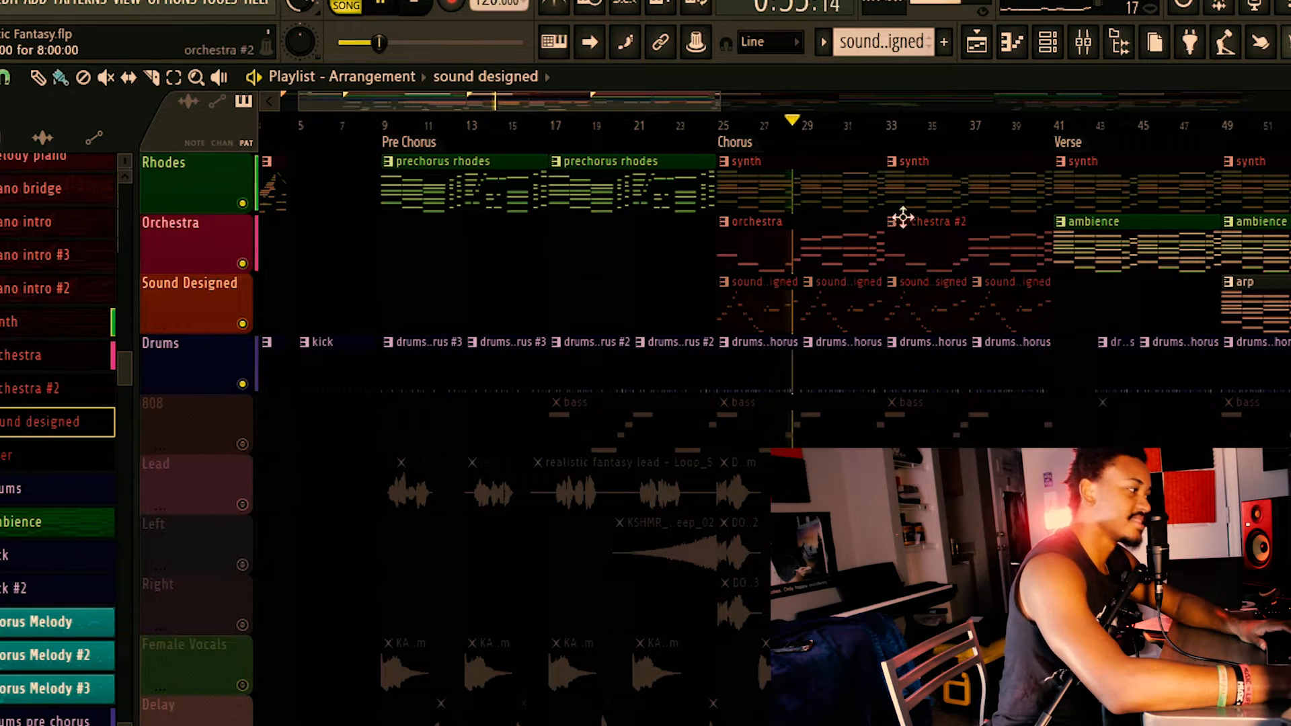
scroll(838, 285, up, 2)
key(space)
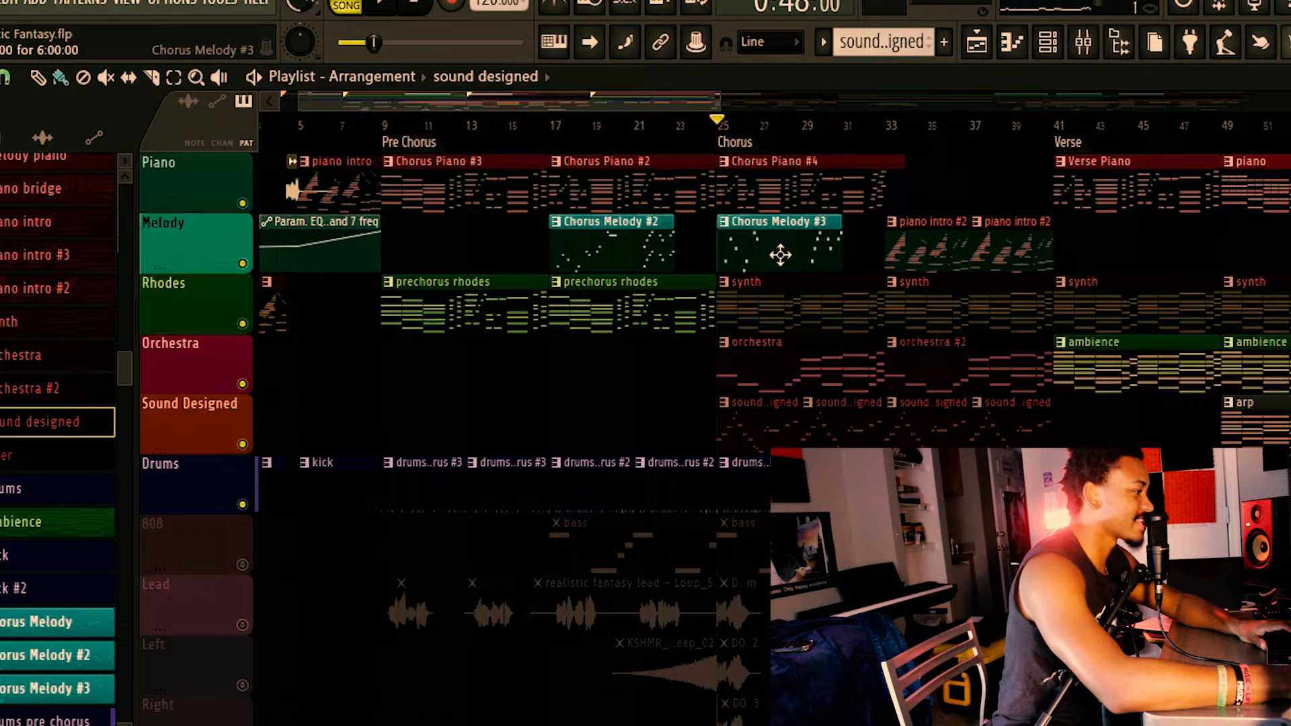
Play the layered instruments and drums into the Chorus with the Channel rack shown.
scroll(804, 390, down, 2)
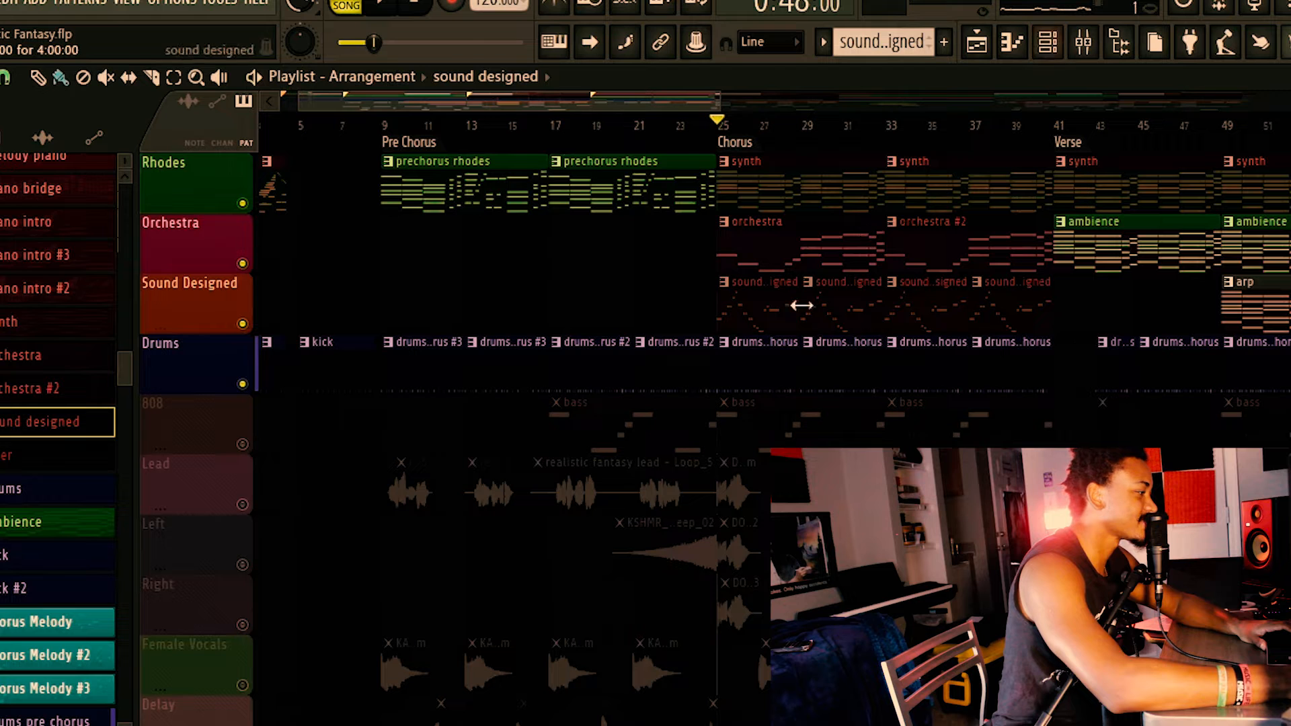
click(678, 126)
key(space)
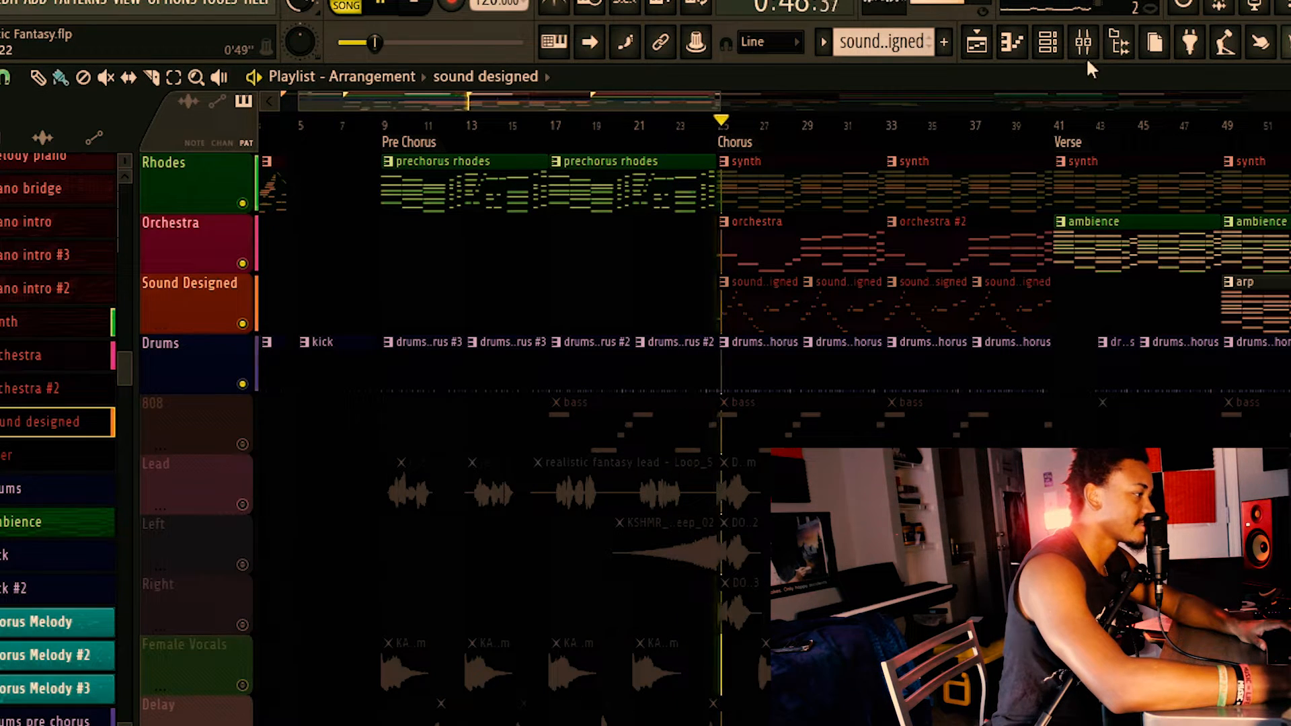
click(1048, 41)
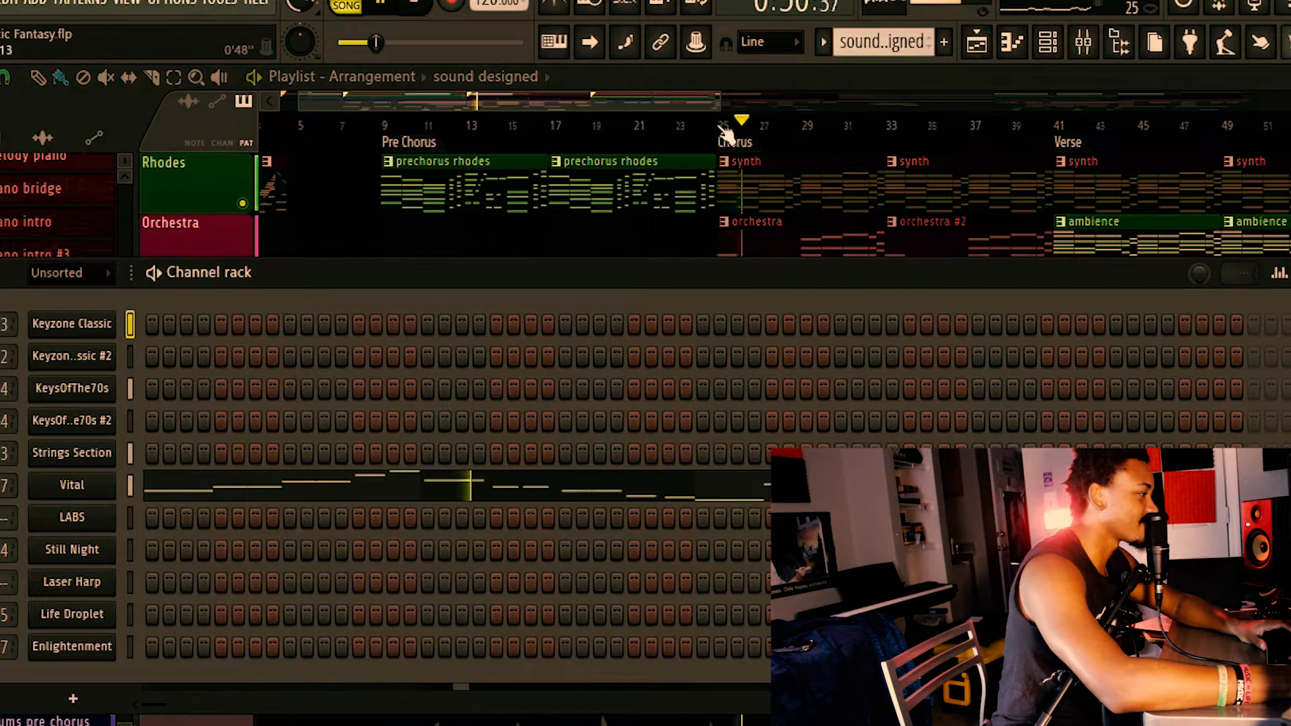
click(693, 126)
Inspect the Chorus drum pattern's steps in the Channel rack during playback and return to the Playlist.
key(F6)
double_click(785, 369)
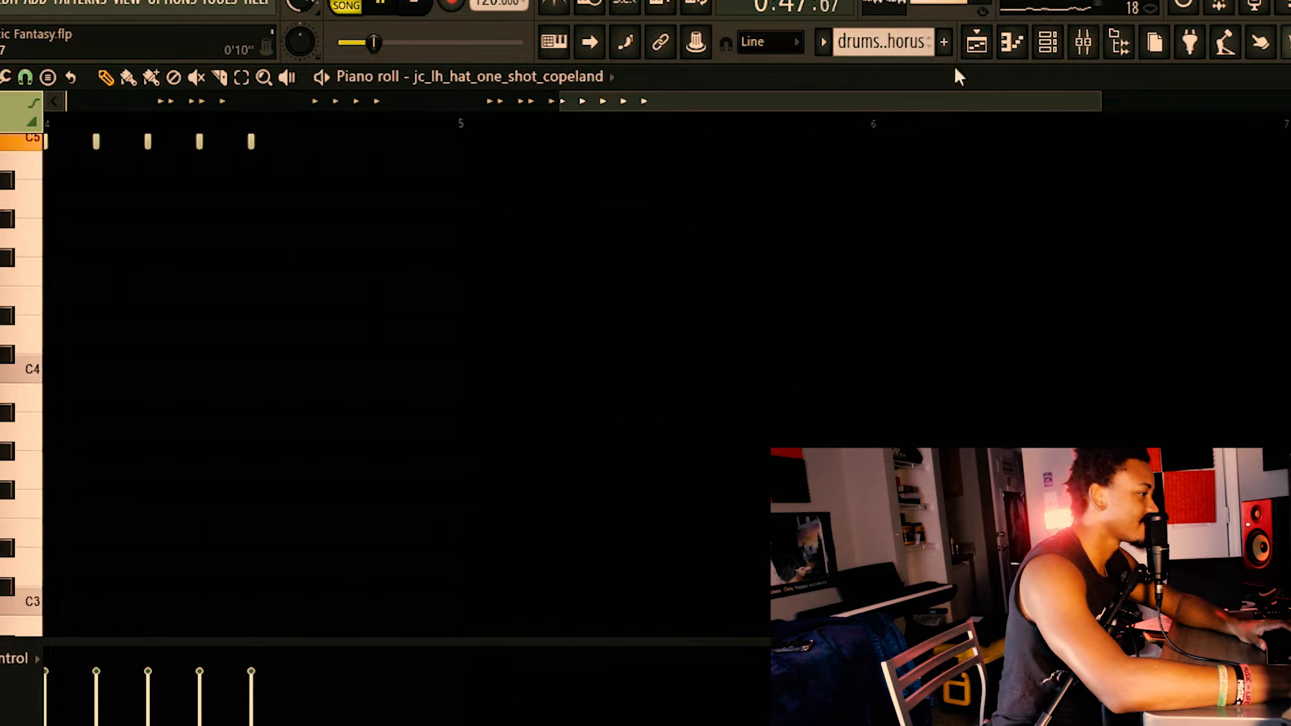
click(1048, 41)
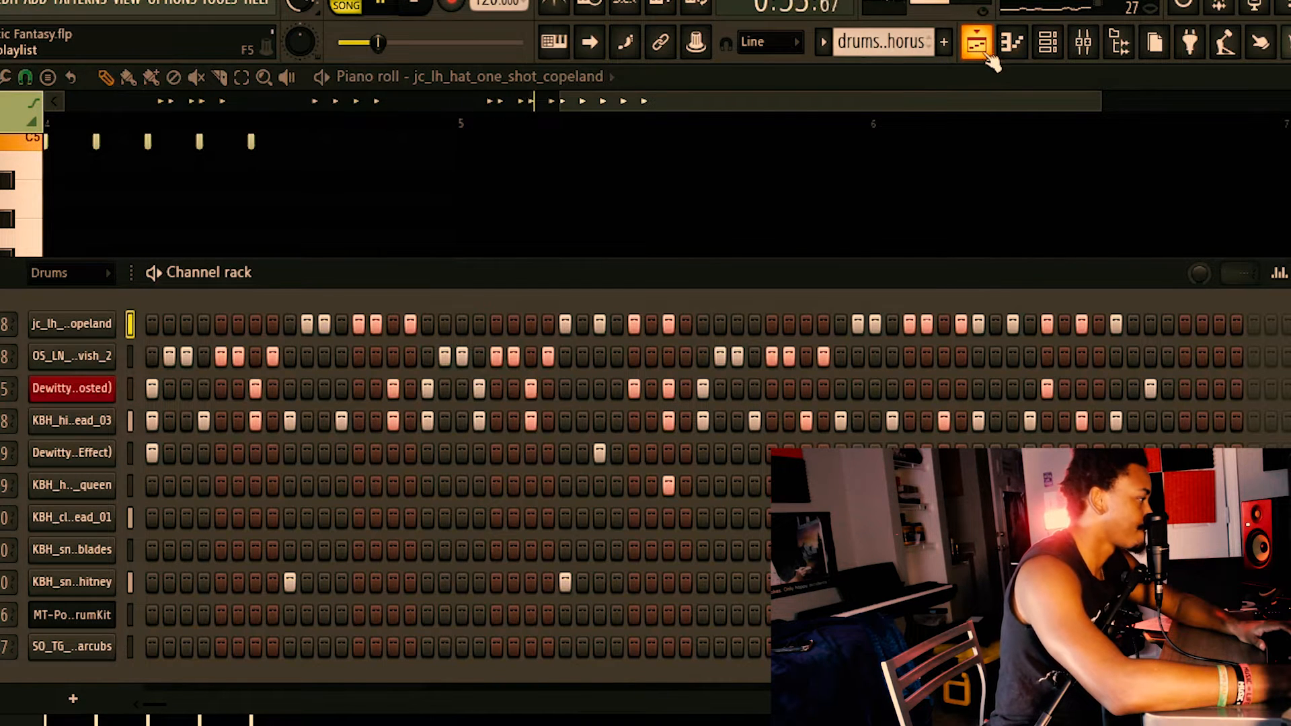
click(988, 56)
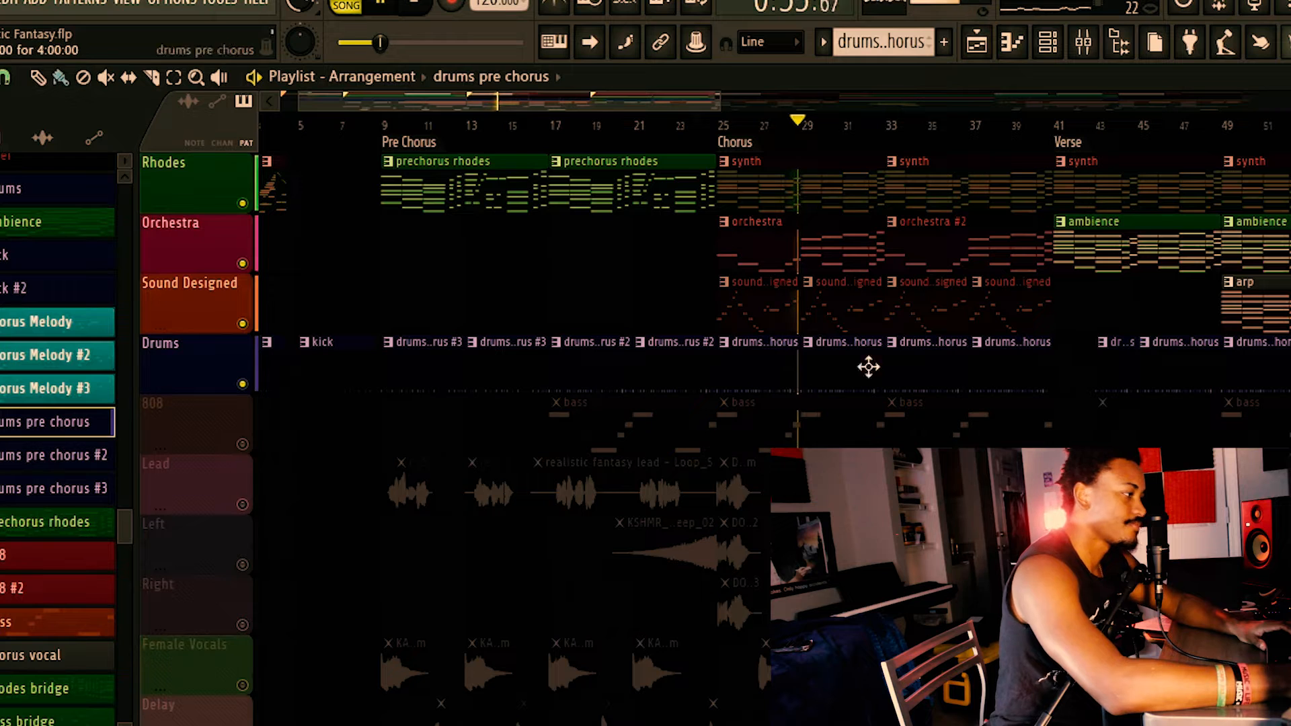
key(space)
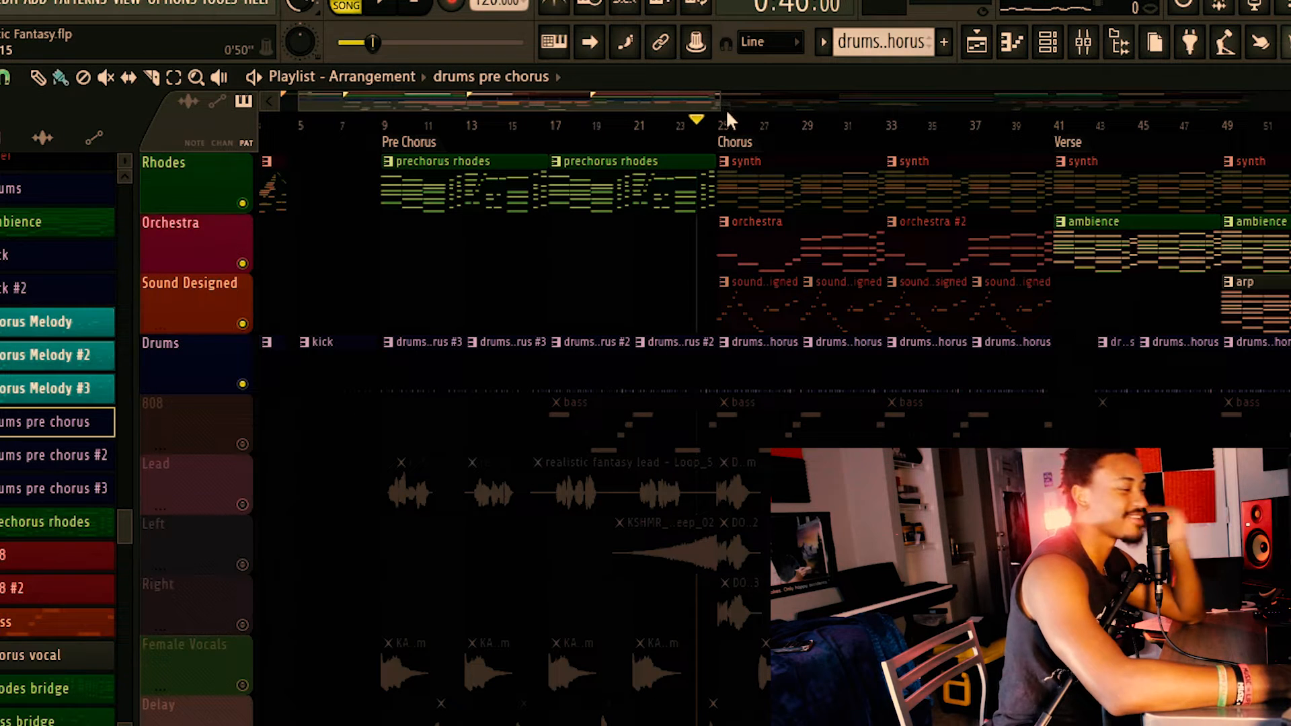
Solo the 808 track and play its bass pattern from the Chorus.
right_click(242, 444)
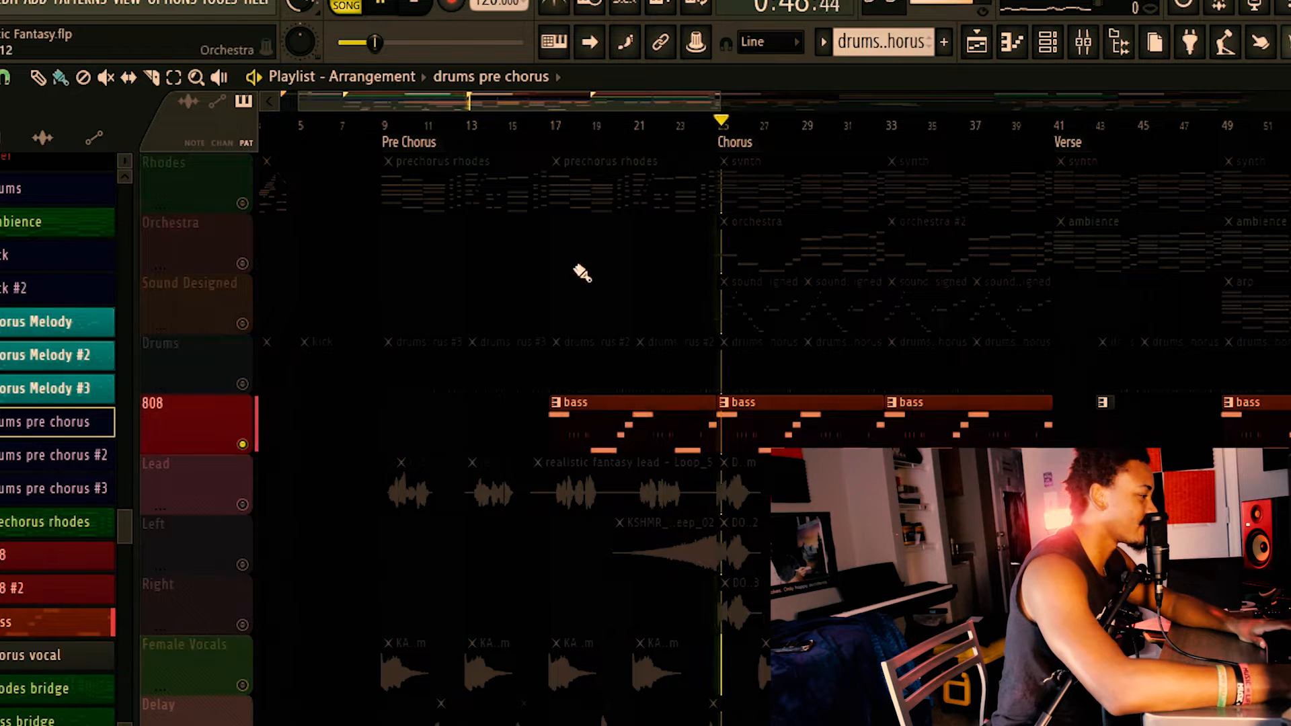
scroll(706, 441, down, 9)
scroll(696, 186, up, 9)
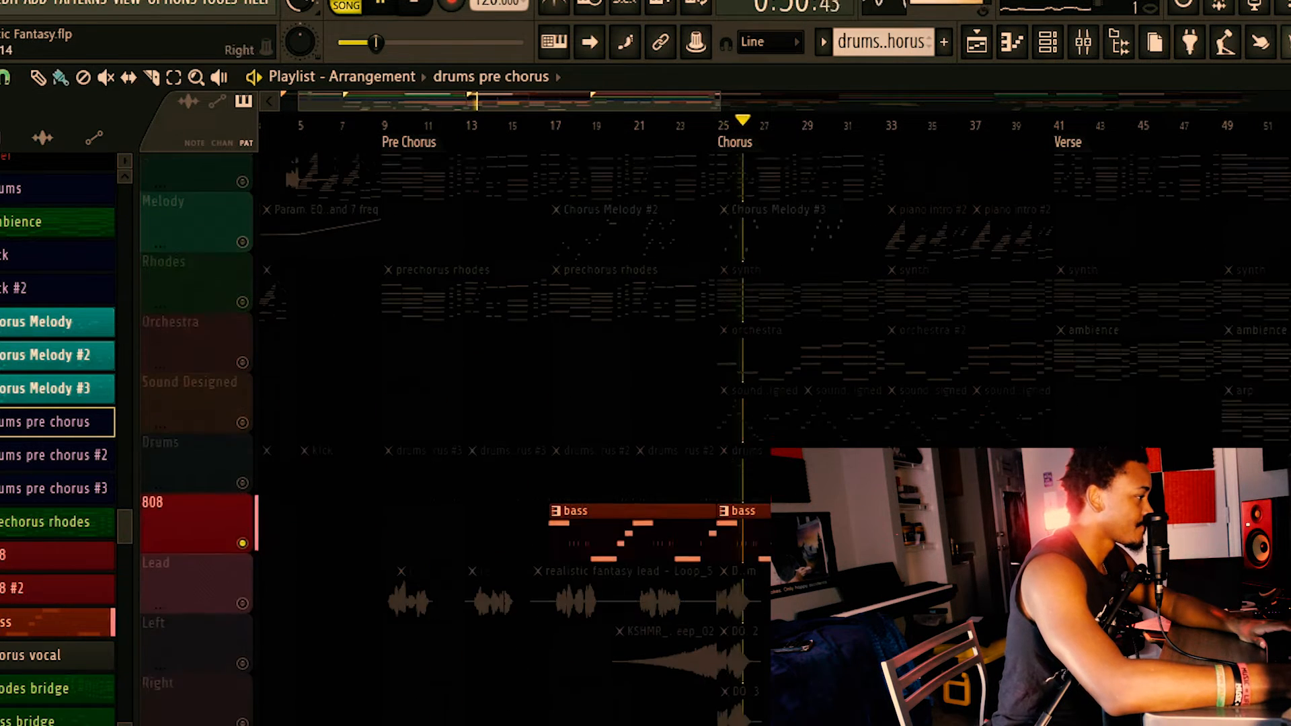
key(space)
Widen the Playlist view to the full arrangement, re-enable all tracks and play the Verse.
mouse_move(648, 105)
mouse_down()
mouse_move(702, 117)
mouse_move(762, 103)
mouse_move(668, 129)
mouse_move(736, 137)
mouse_move(669, 144)
mouse_move(633, 103)
mouse_move(1100, 69)
mouse_move(1290, 68)
mouse_move(1281, 74)
mouse_up()
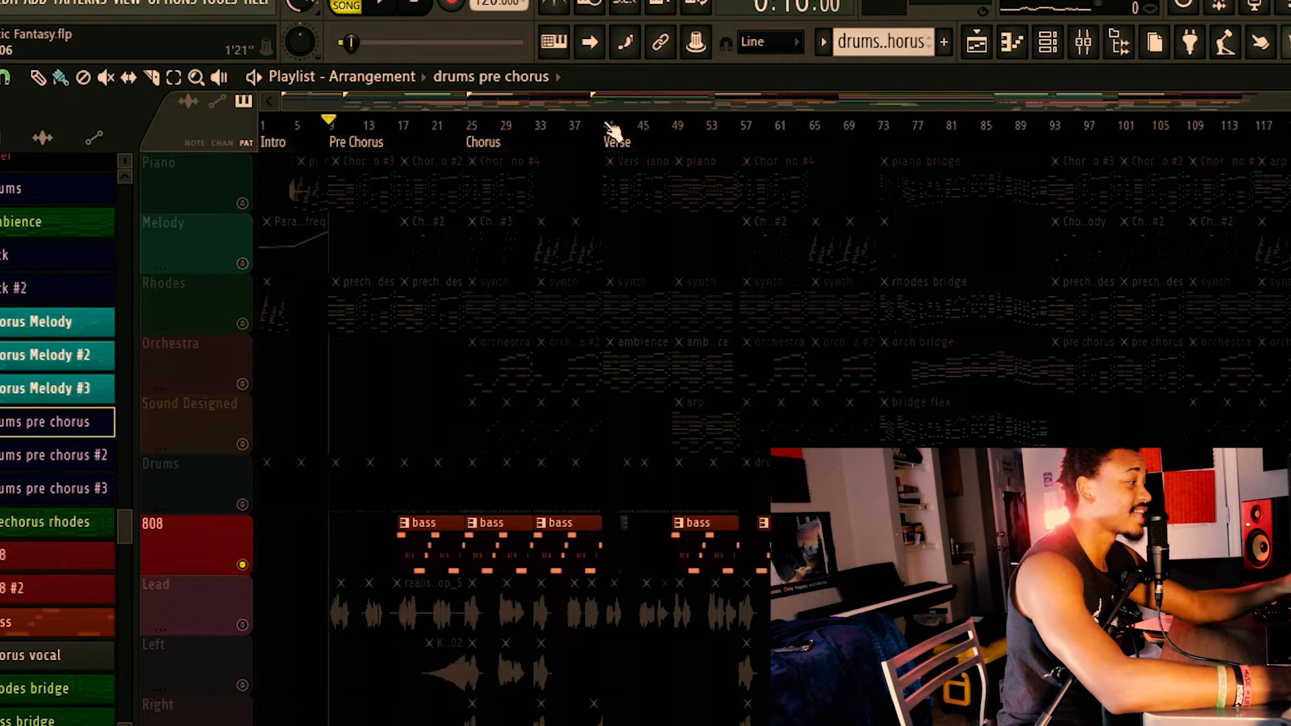
right_click(243, 204)
right_click(243, 204)
key(space)
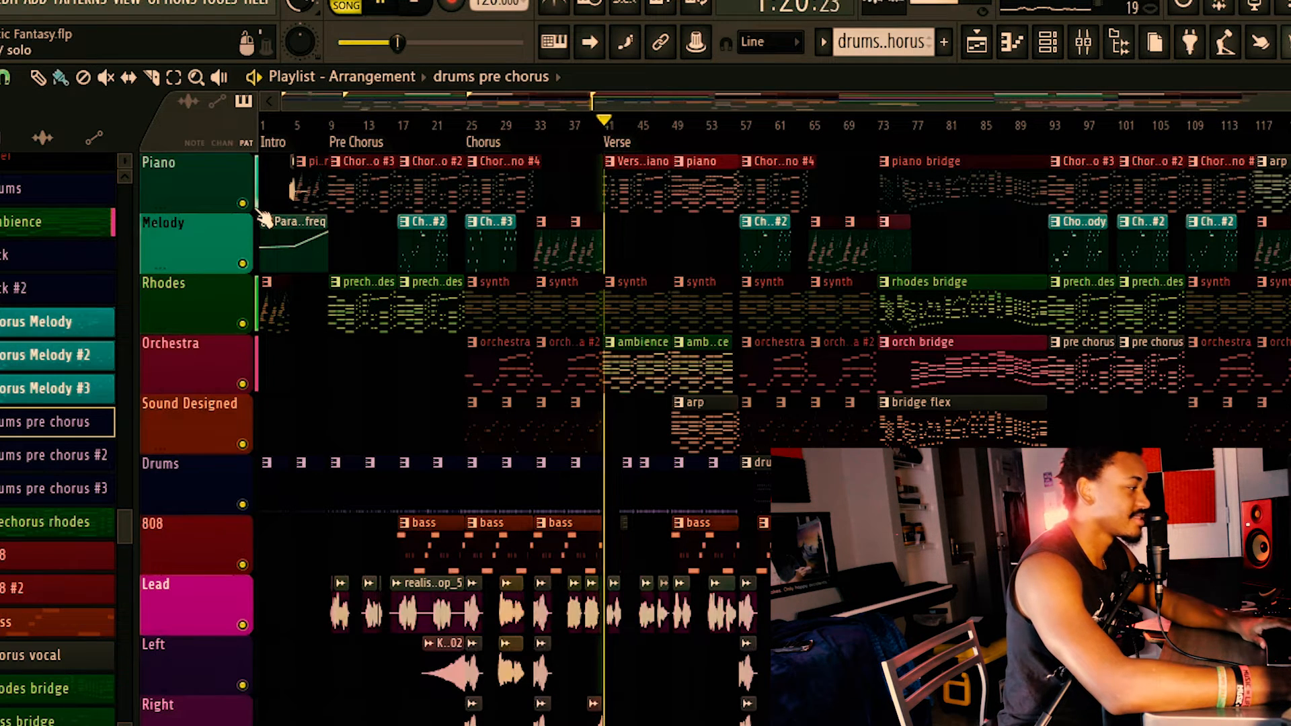
scroll(602, 302, down, 5)
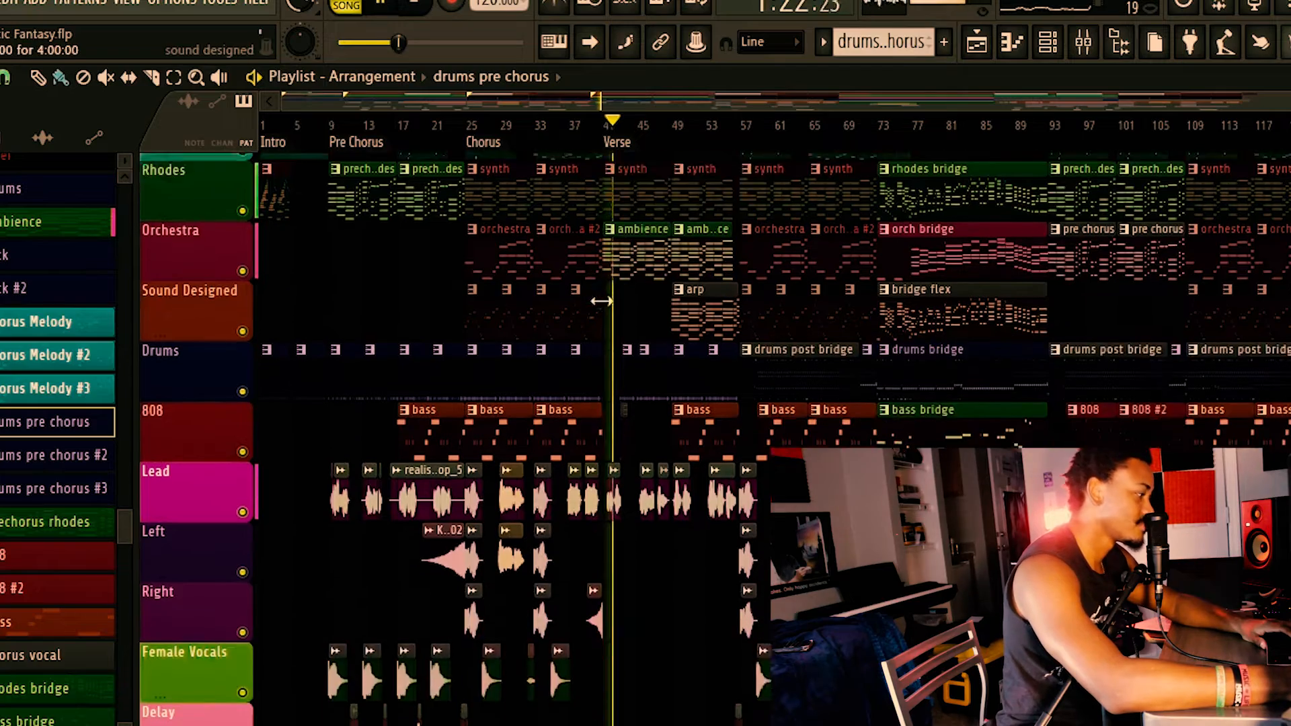
scroll(602, 303, up, 5)
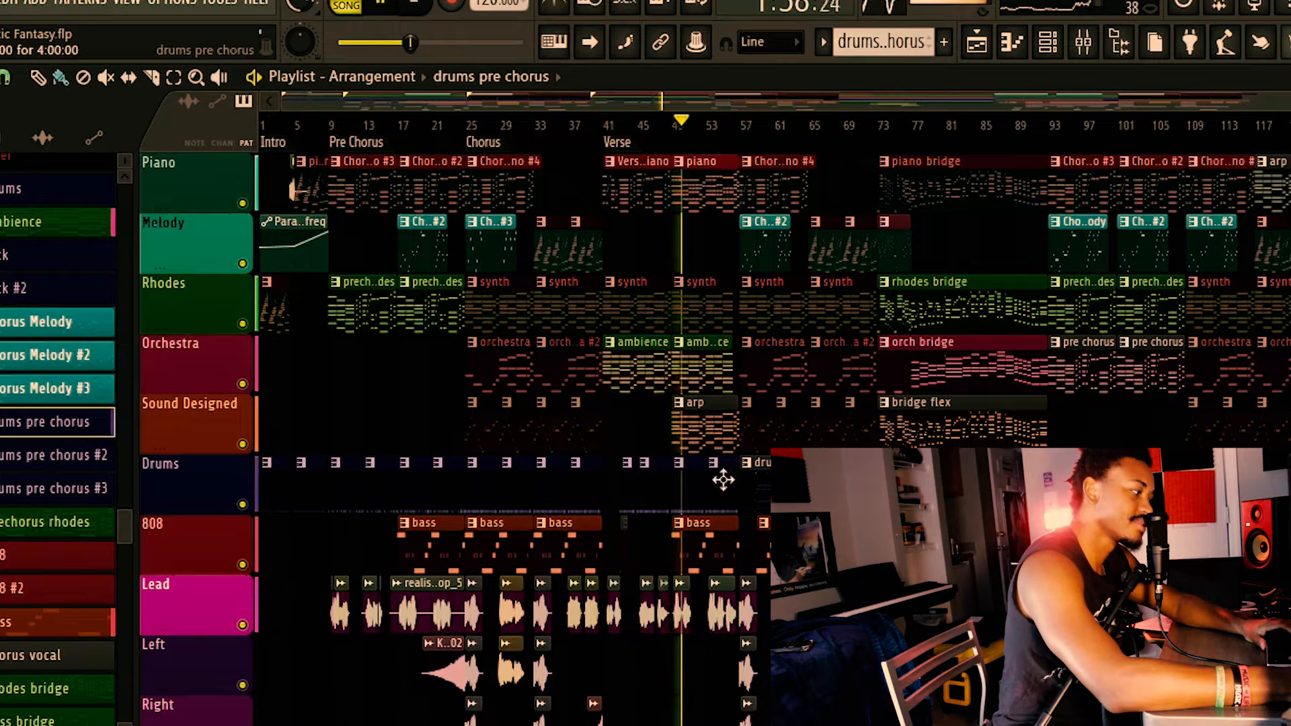
scroll(753, 486, down, 3)
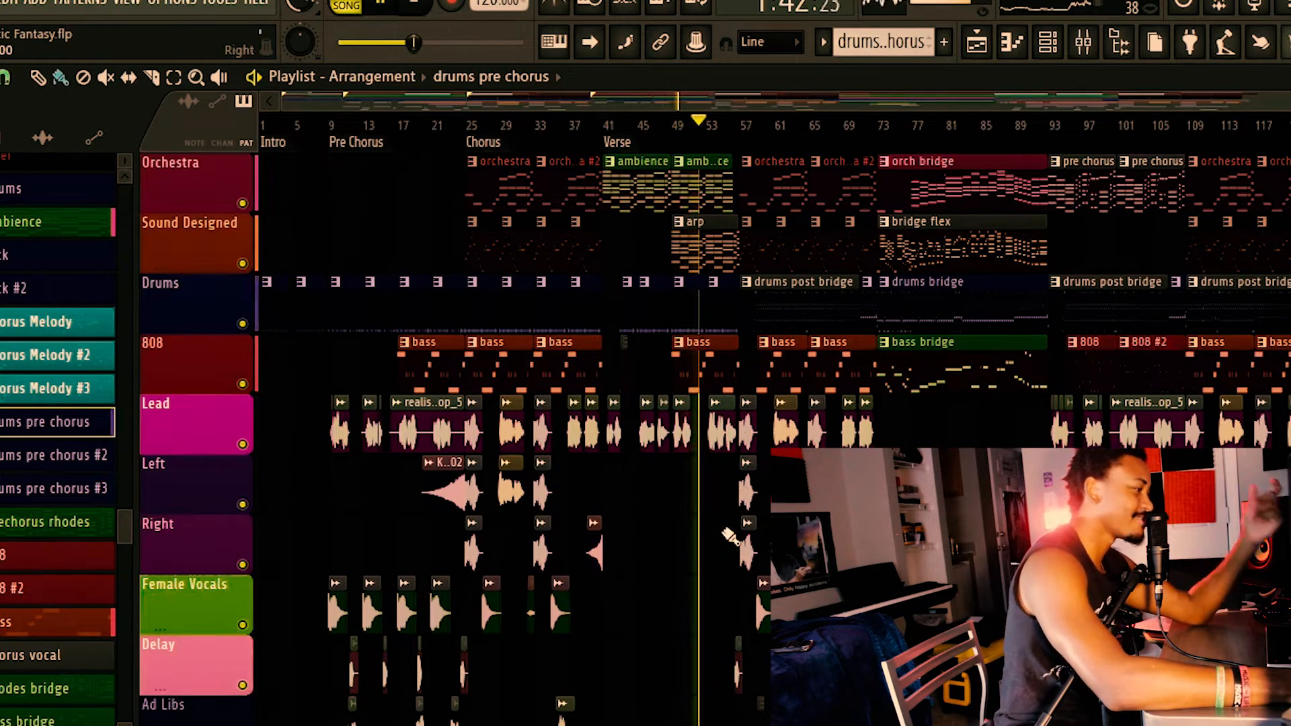
scroll(739, 535, up, 1)
scroll(740, 535, up, 1)
scroll(799, 366, up, 1)
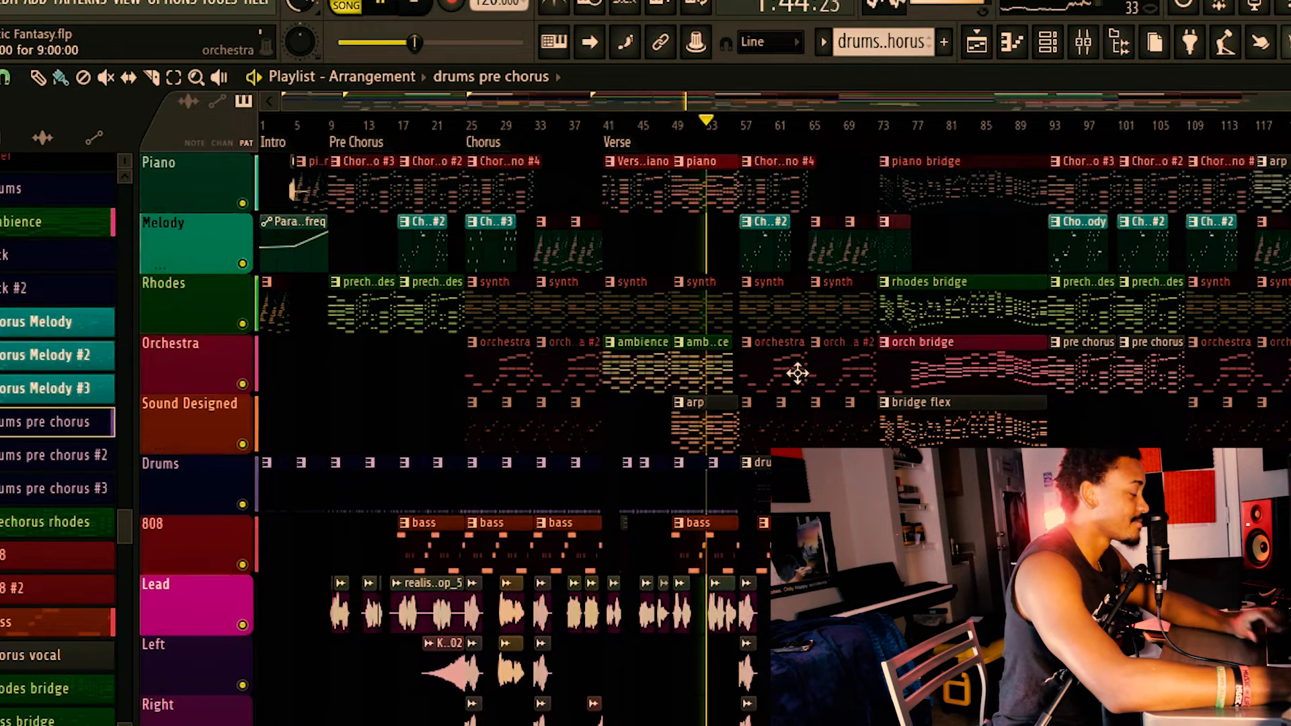
key(space)
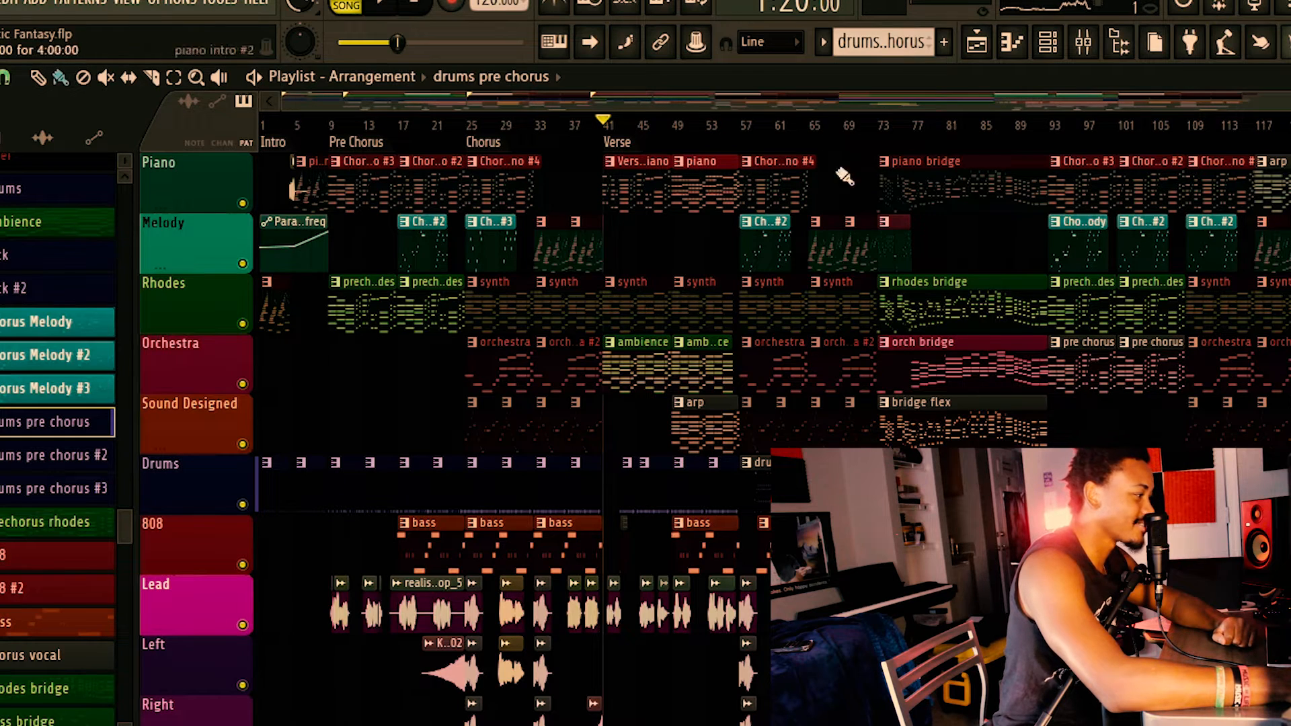
Open the MT-PowerDrumKit plugin from the drum channels and skip its donation screen.
click(1049, 45)
click(86, 612)
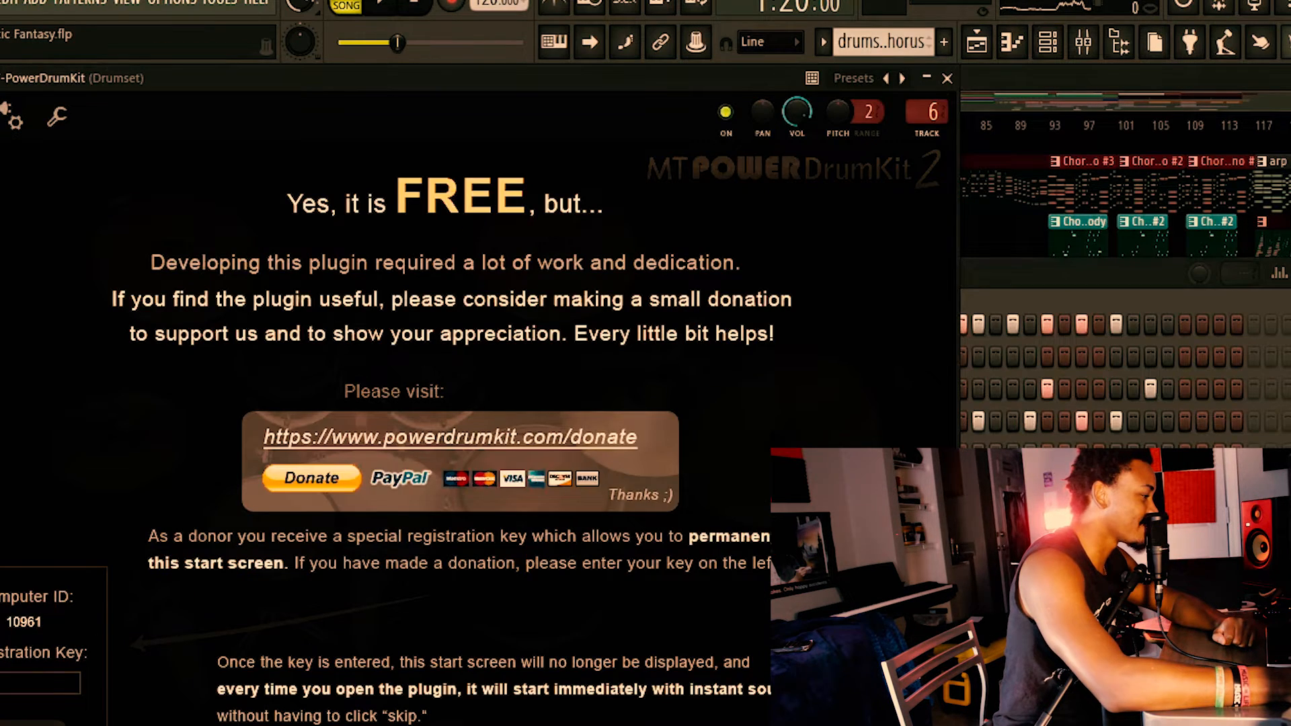
click(868, 713)
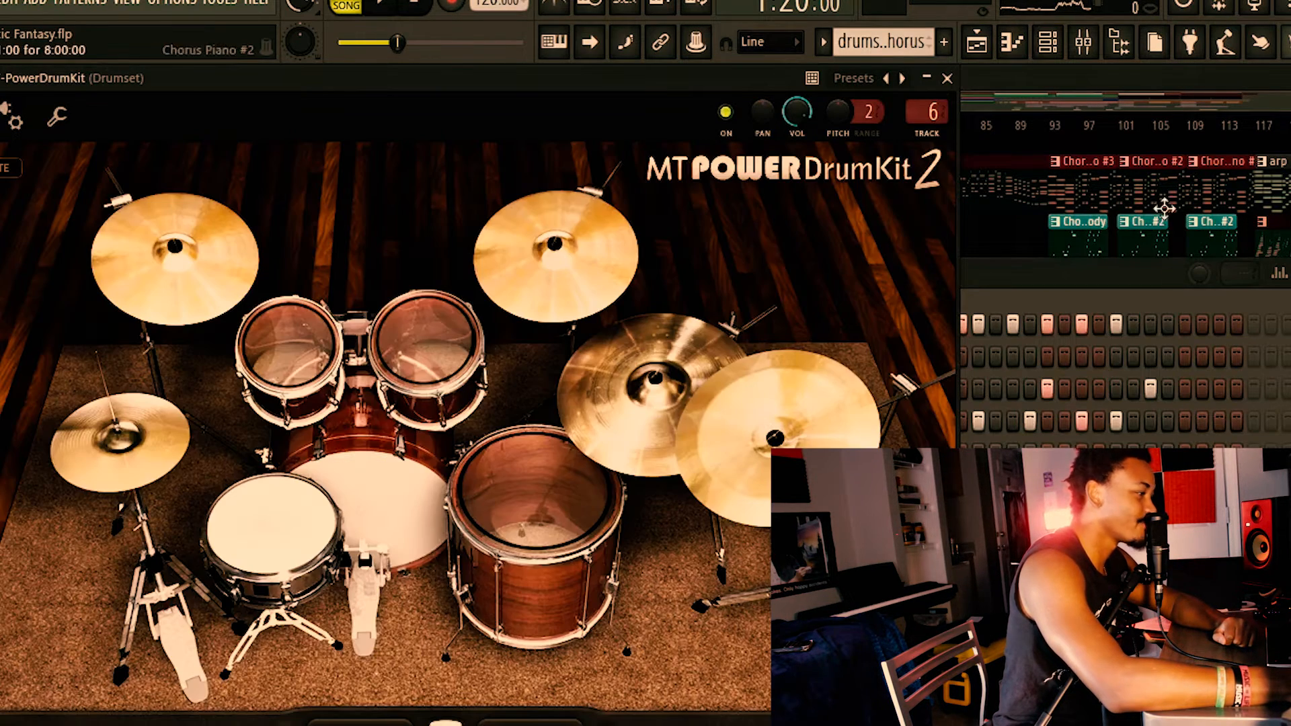
Return from the drum plugin to the Playlist and play the repeated Chorus section from bar 57.
click(1116, 279)
click(993, 121)
click(742, 128)
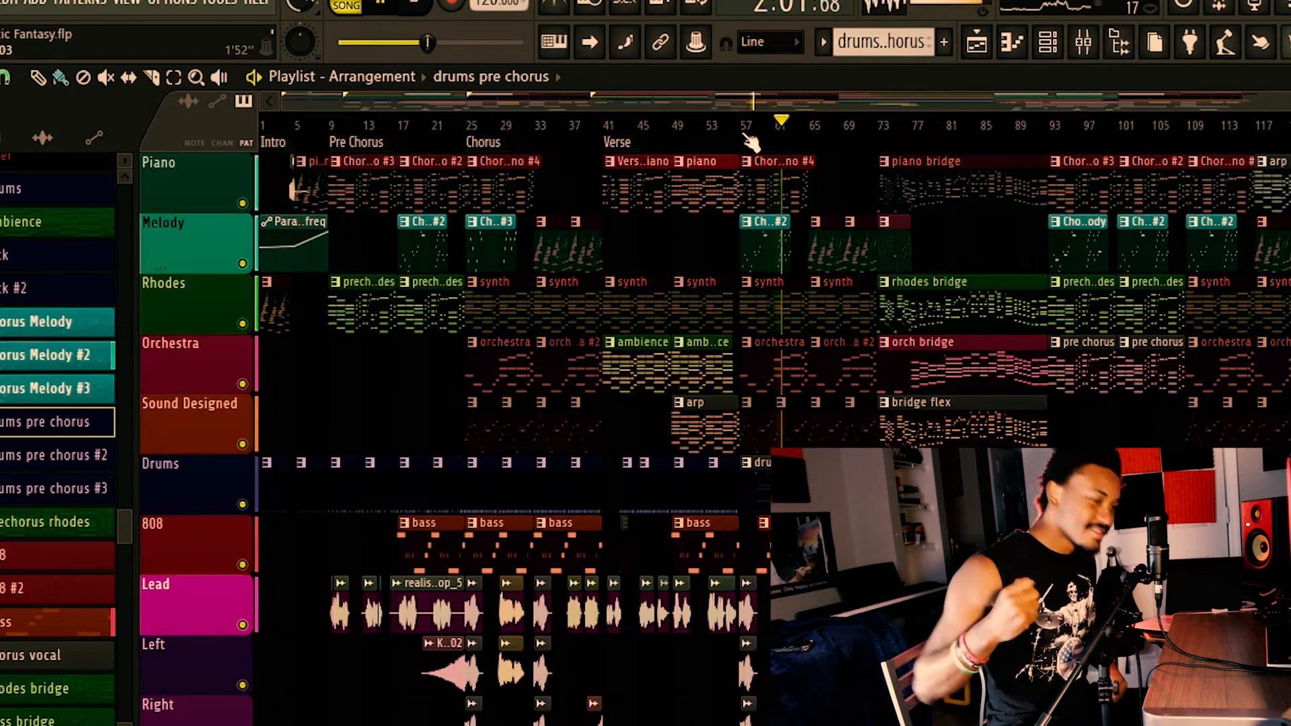
key(space)
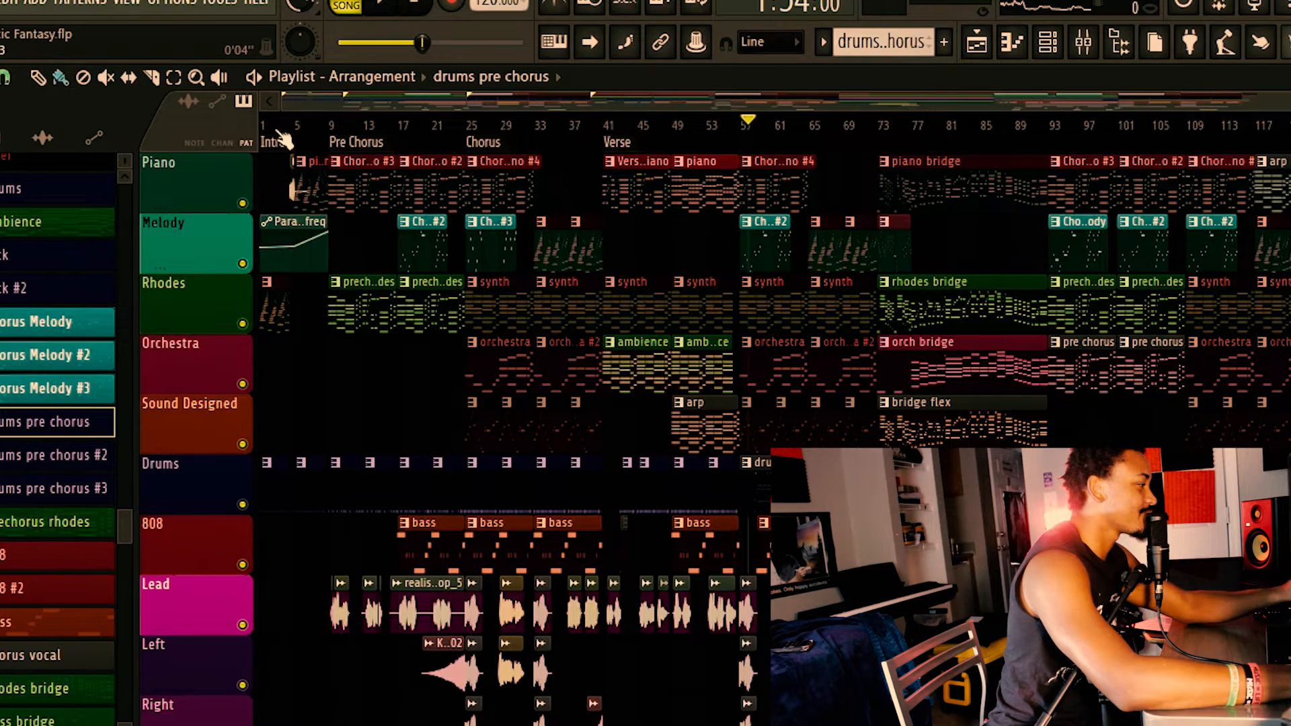
Play the second half of the first Chorus from bar 33 and the start of the Pre Chorus from bar 9.
key(space)
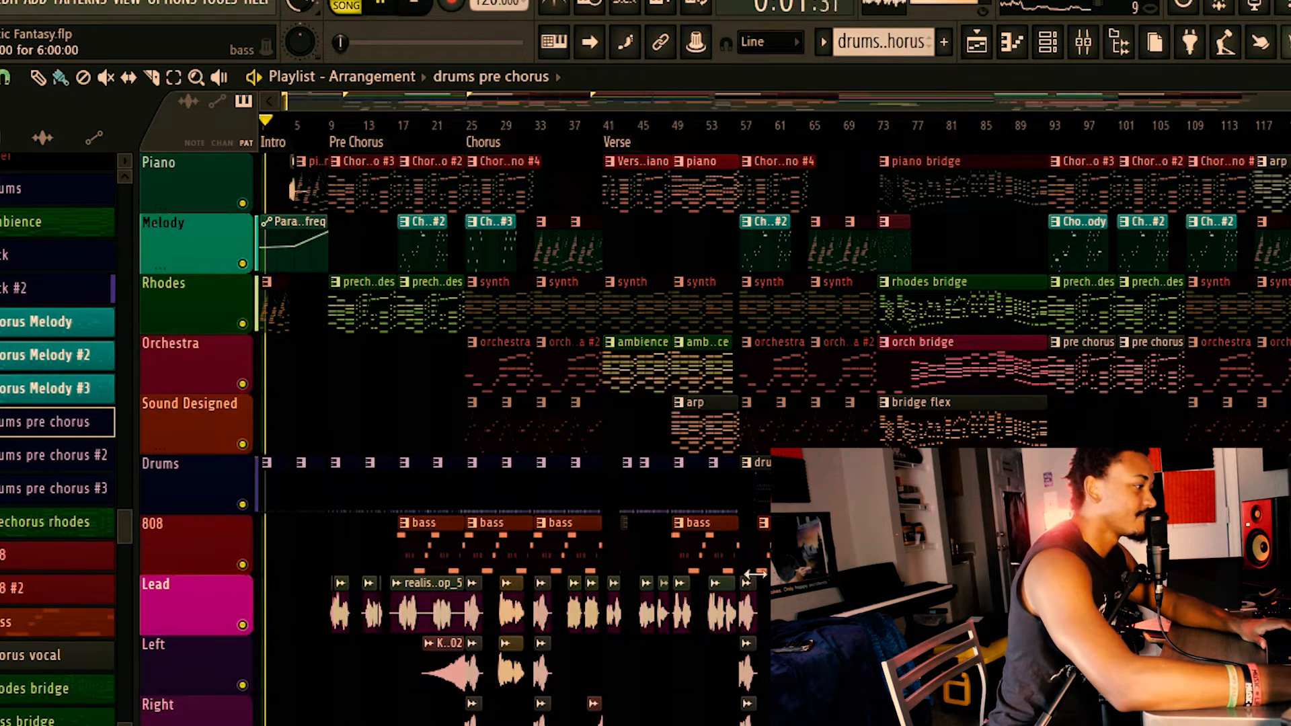
click(544, 124)
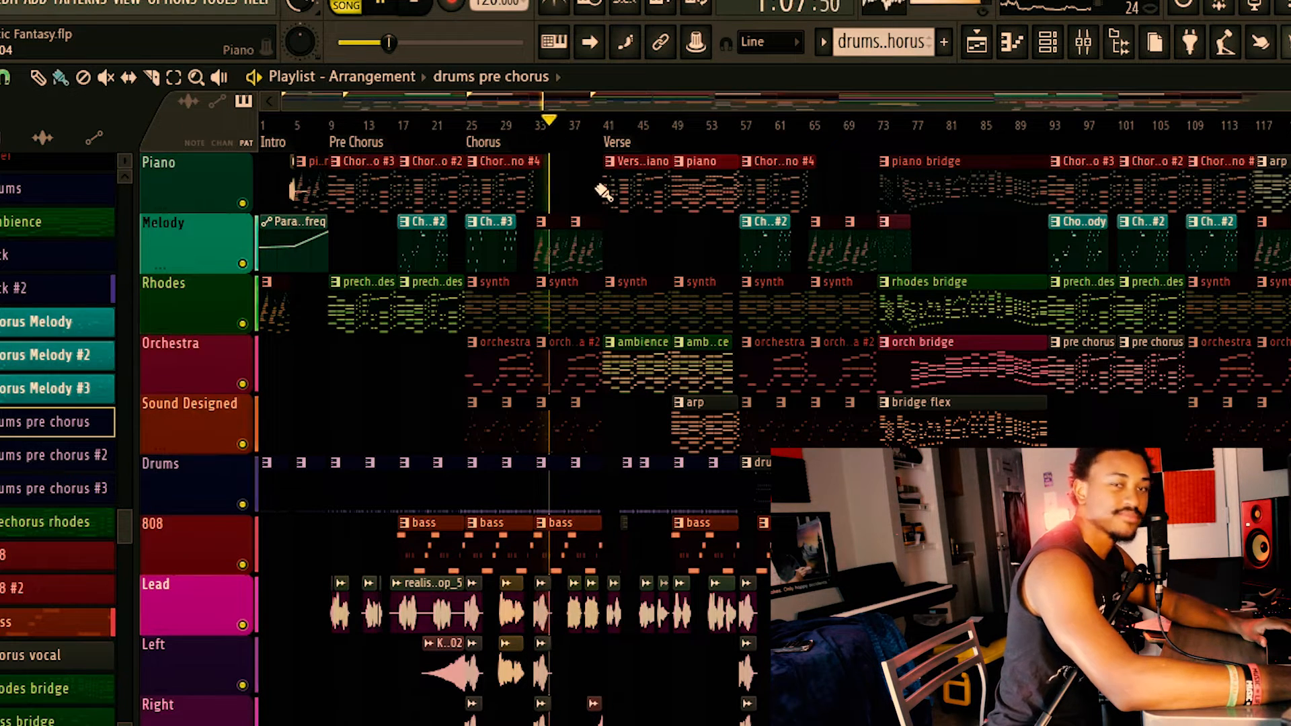
key(space)
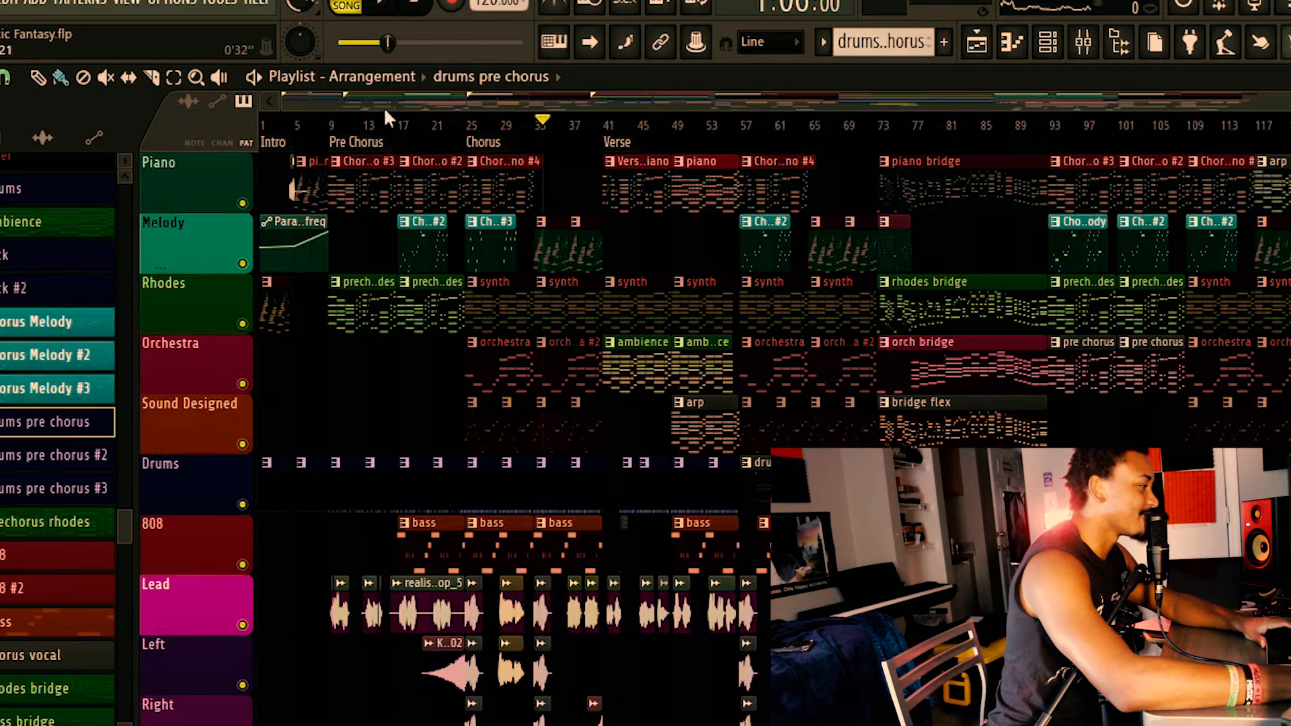
key(space)
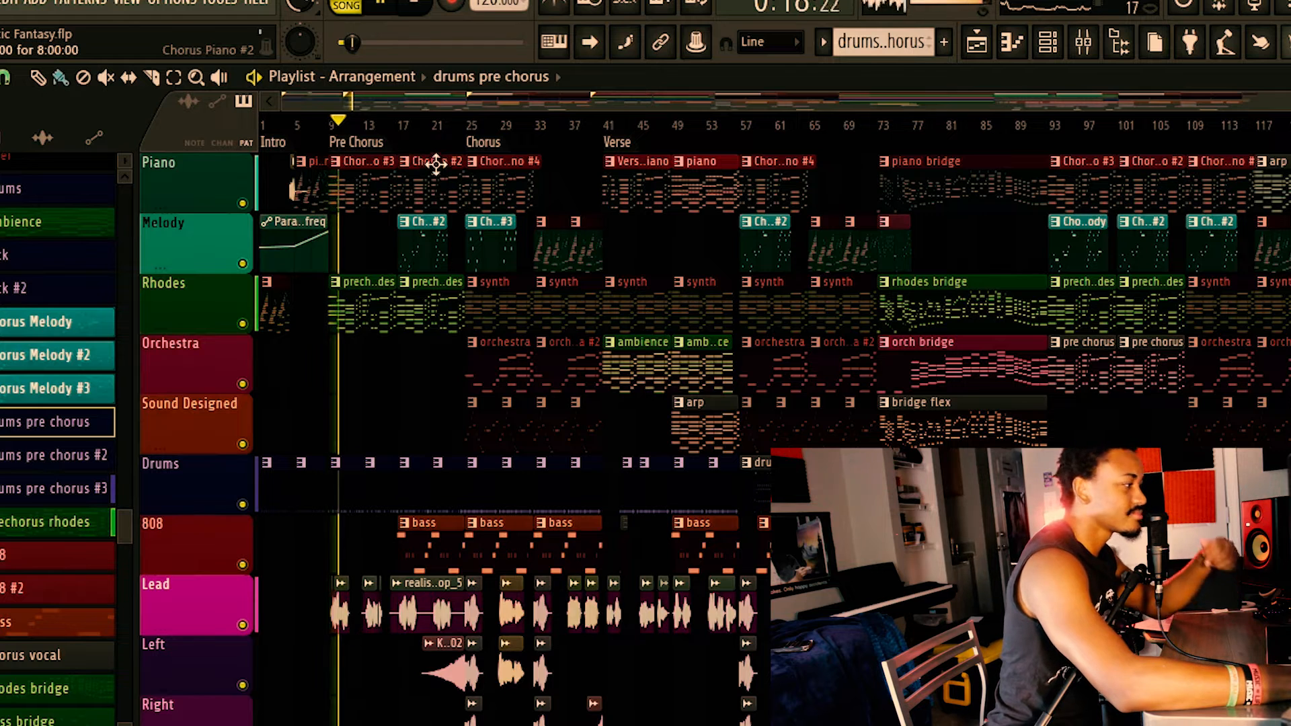
key(space)
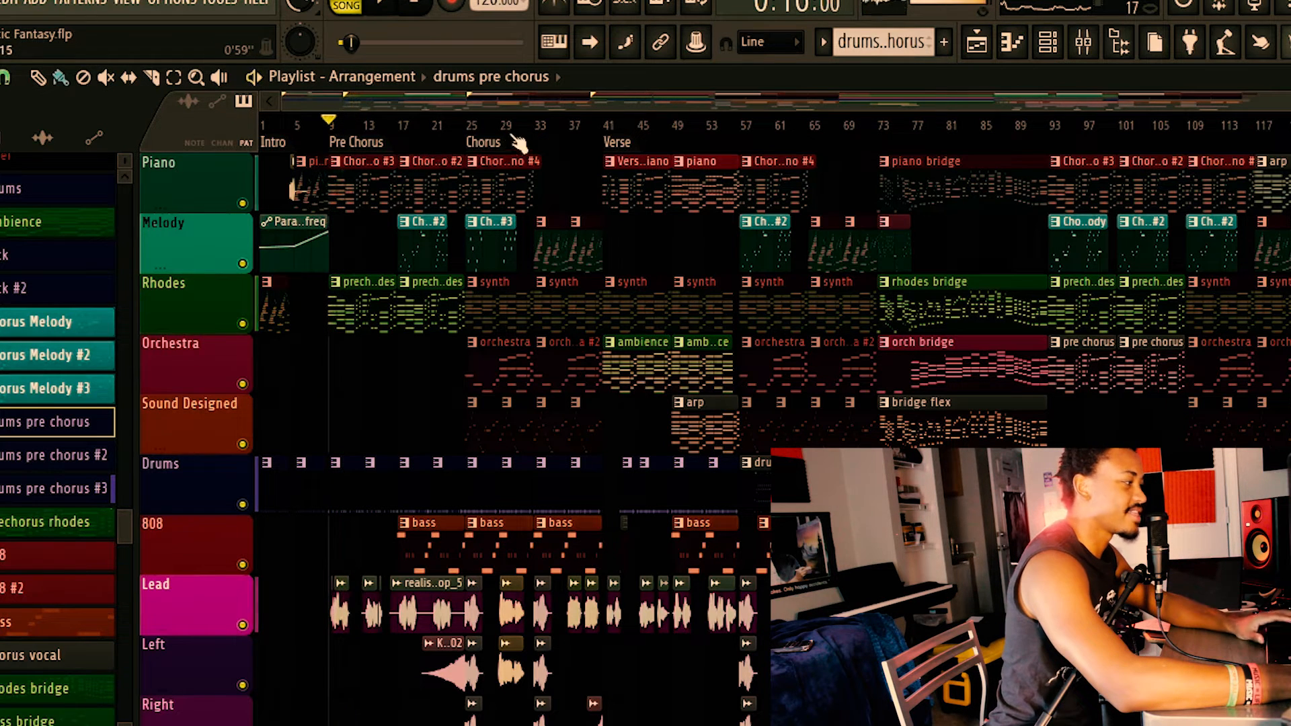
Play the first Chorus from bar 25, briefly toggling the Melody track's solo, and stop playback.
key(space)
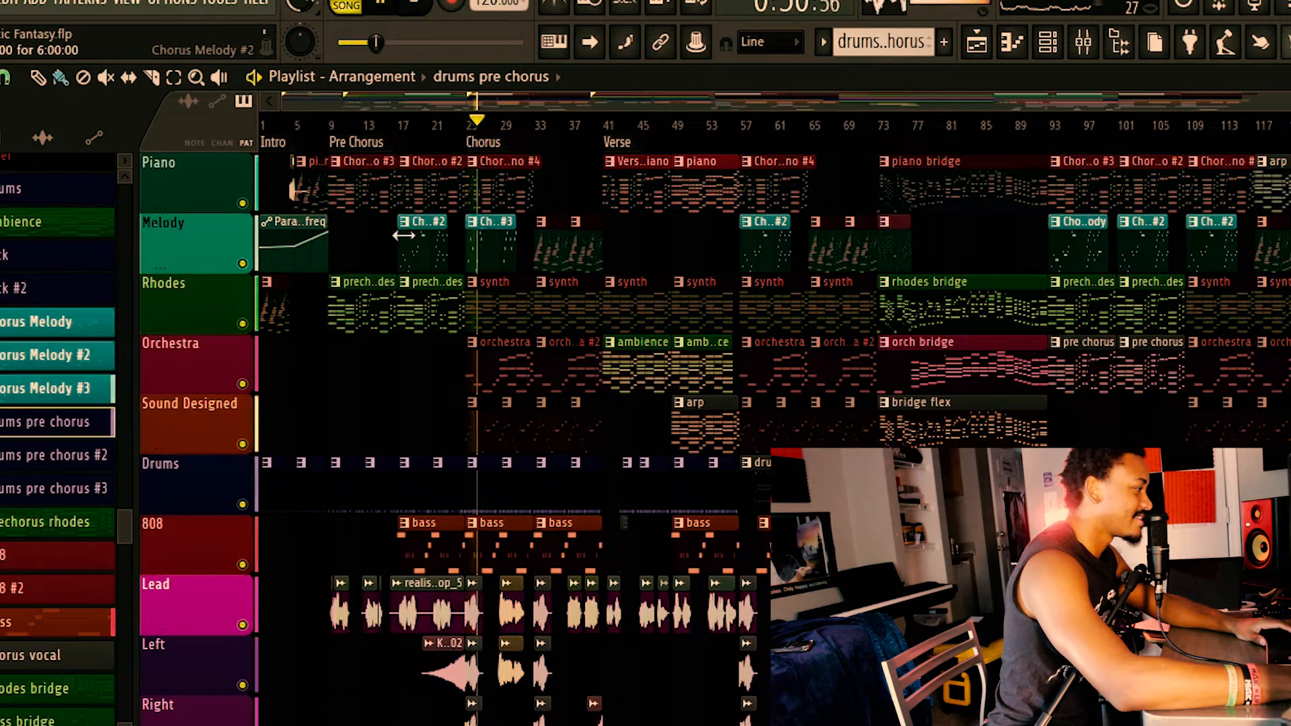
right_click(243, 264)
right_click(244, 264)
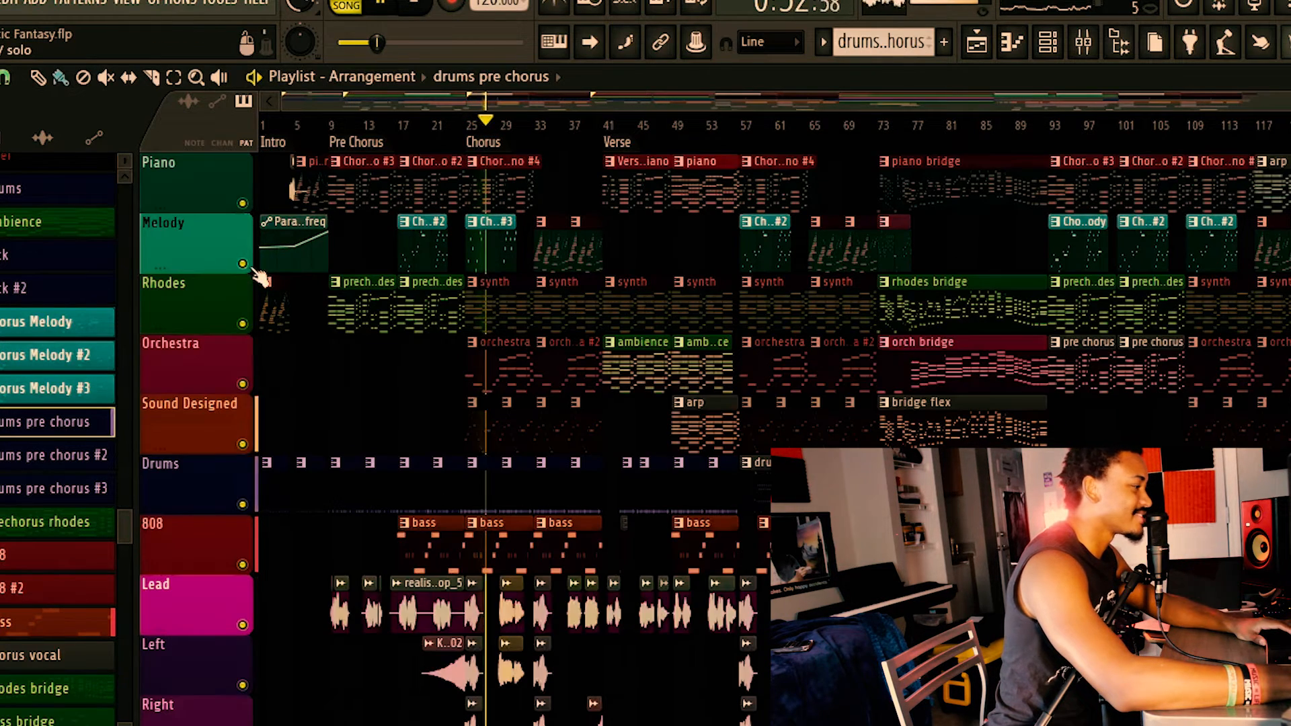
key(space)
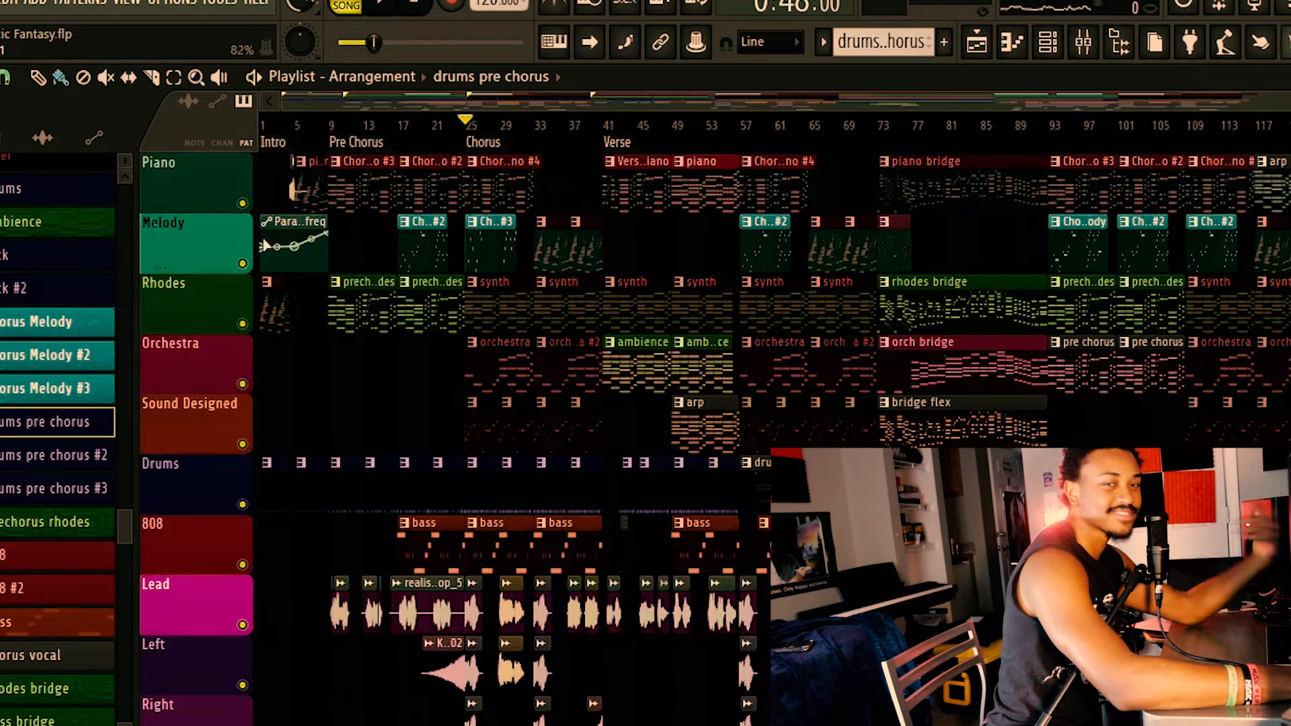
Play the end of the second Chorus from bar 65 and the transition into the bridge at bar 73.
click(811, 127)
key(space)
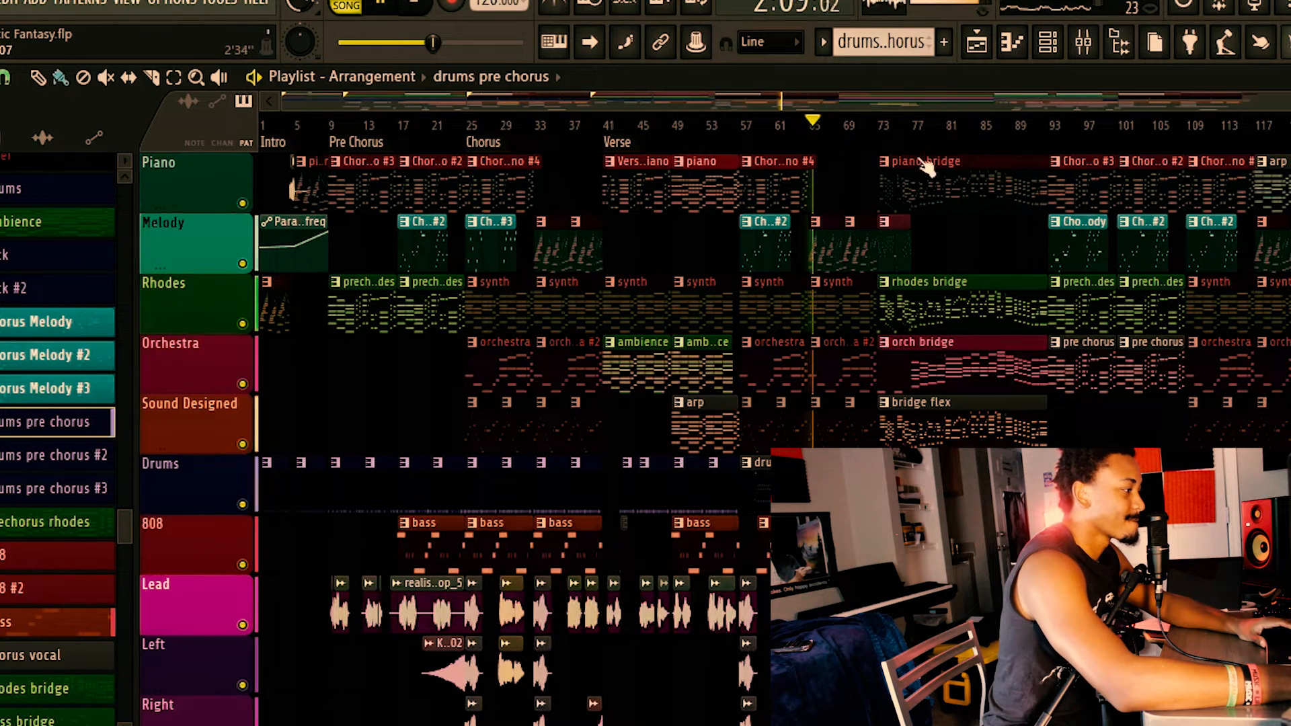
key(space)
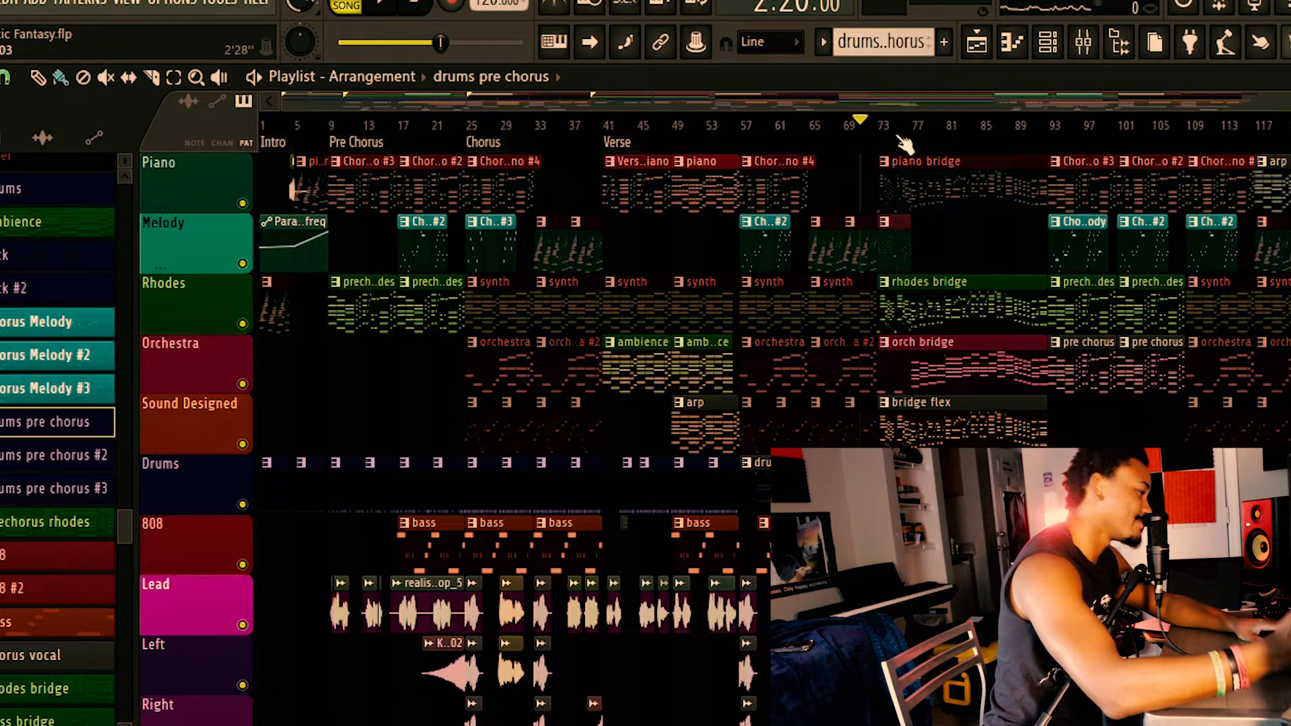
key(space)
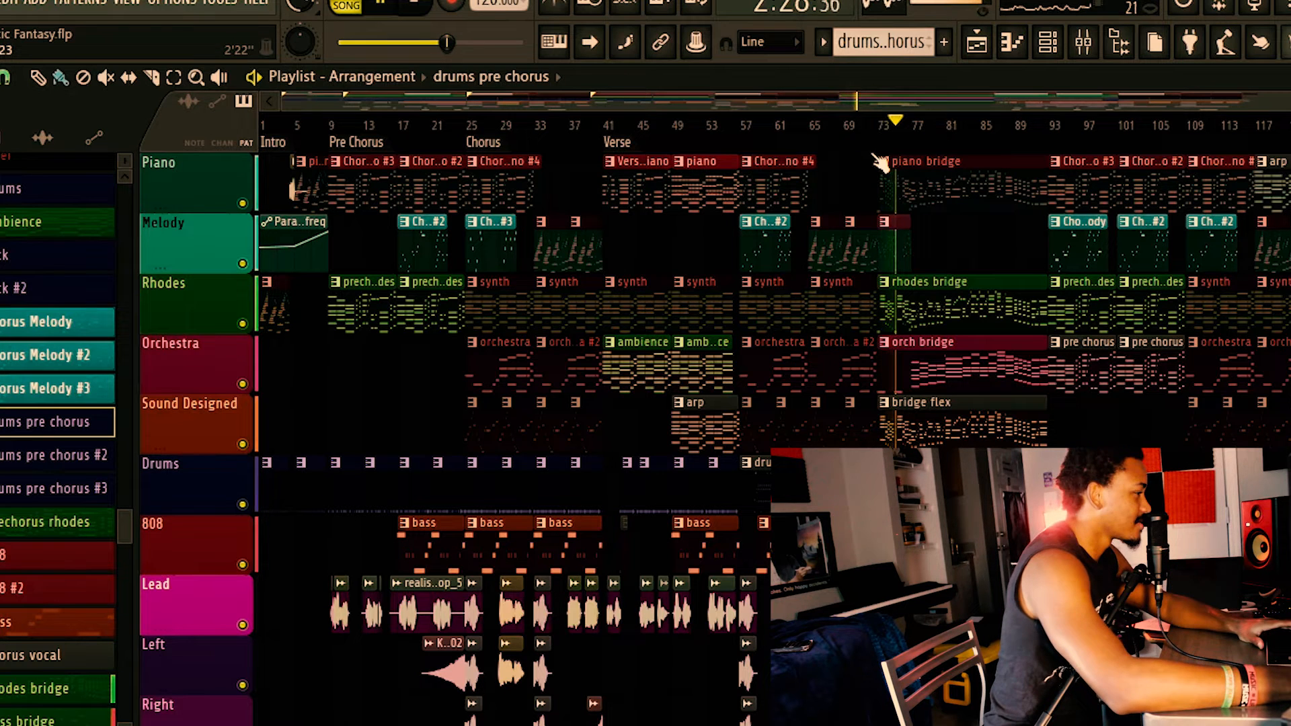
key(space)
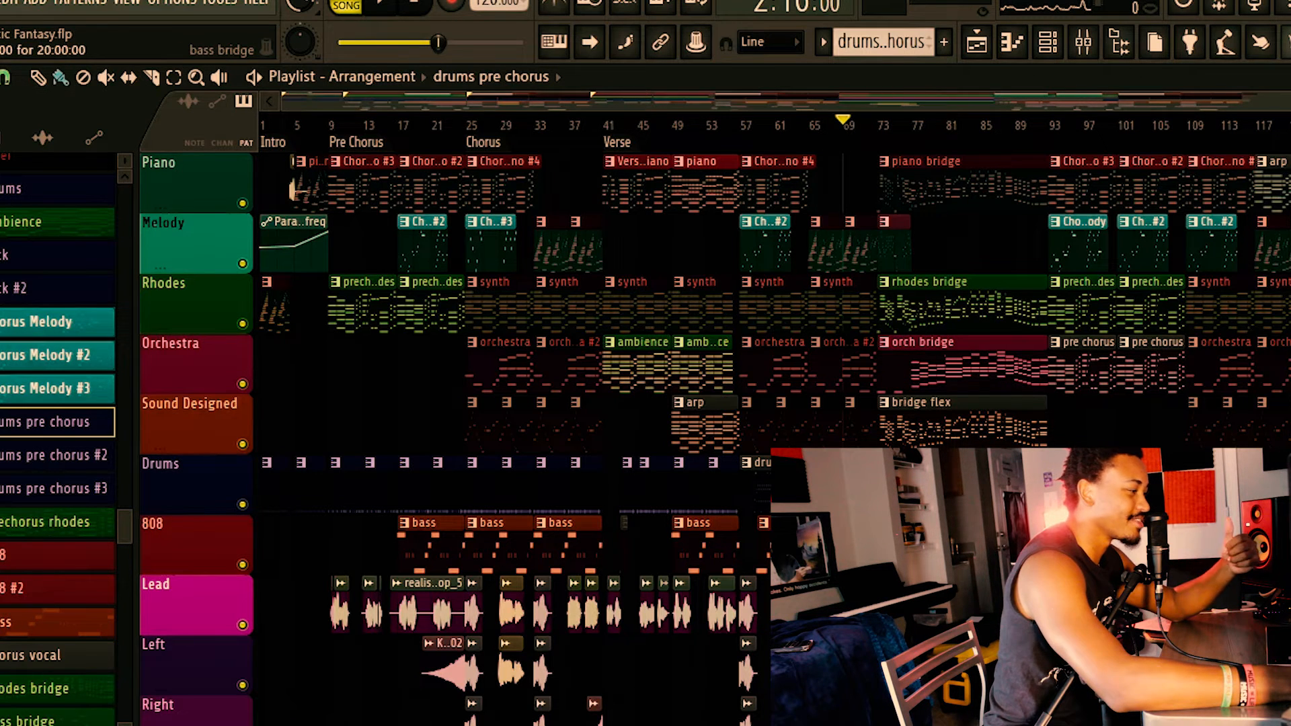
Open the piano bridge clip in the Piano roll and bring the first 12 bars of its notes into view.
scroll(512, 403, down, 2)
scroll(943, 415, down, 3)
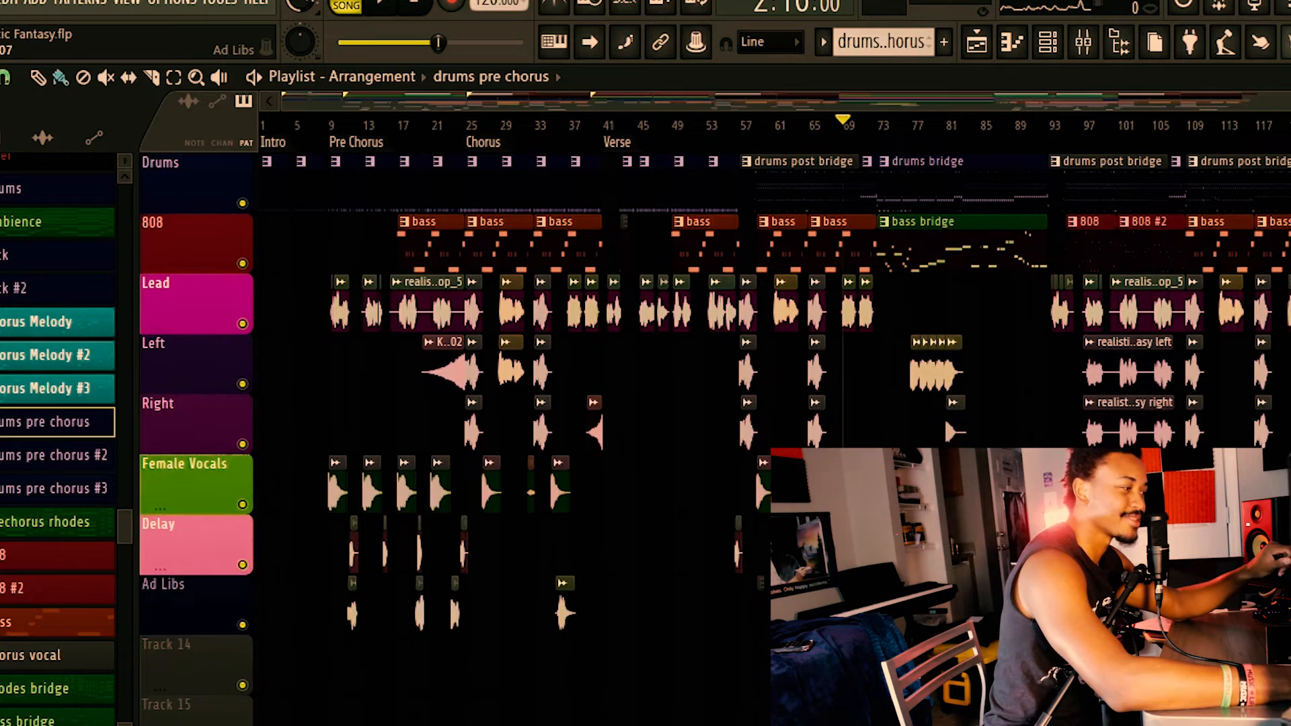
scroll(943, 416, up, 5)
double_click(962, 203)
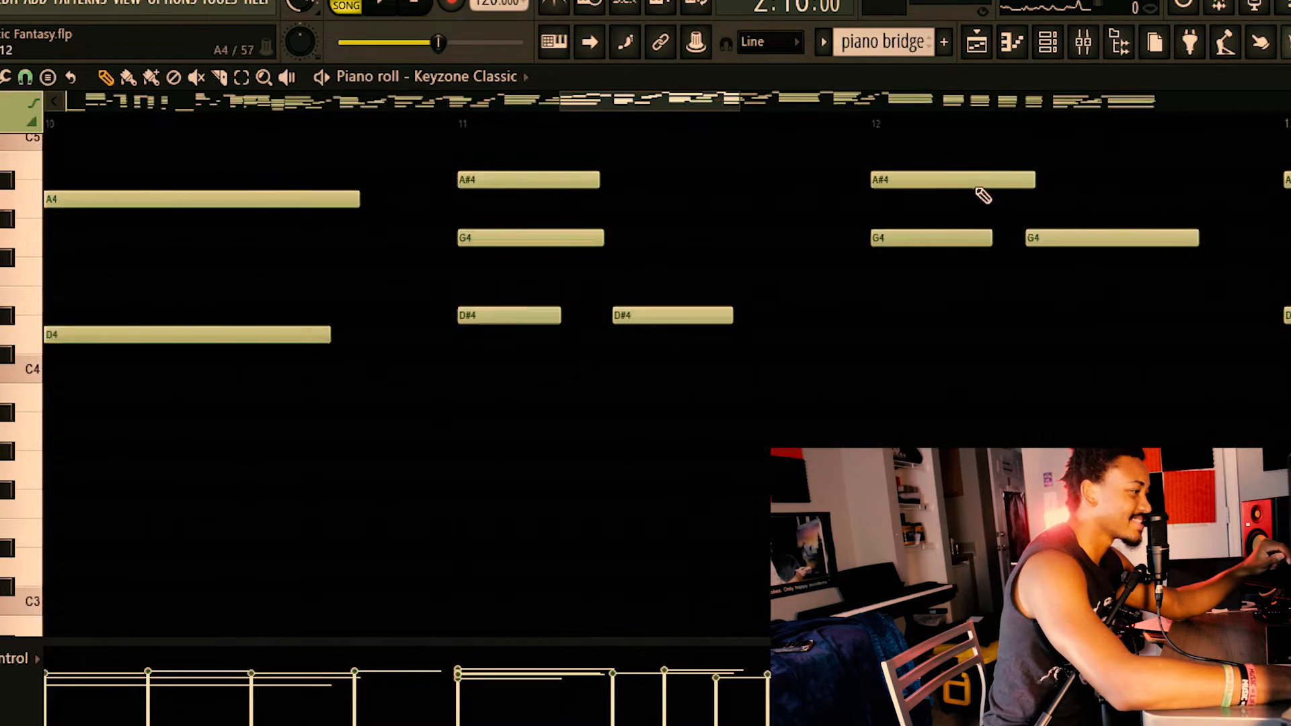
scroll(92, 345, up, 5)
drag(563, 102, 66, 102)
scroll(354, 332, down, 4)
scroll(355, 335, up, 3)
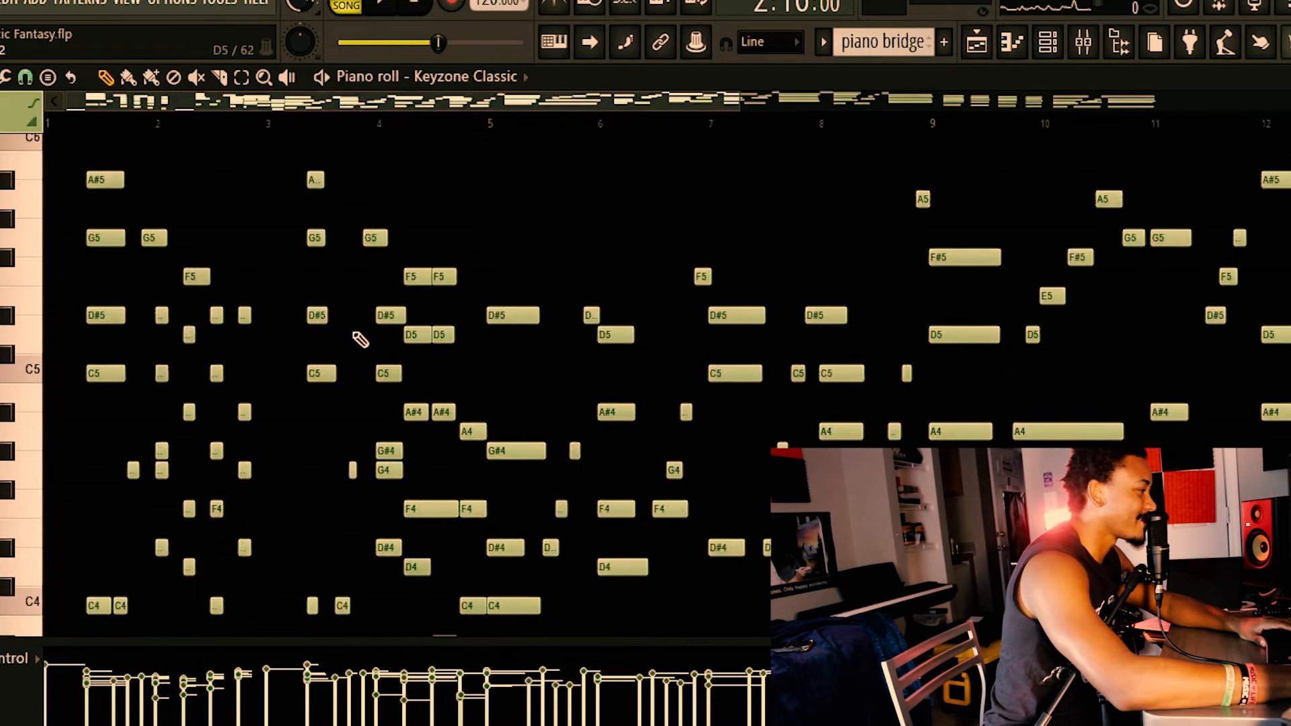
scroll(215, 368, up, 8)
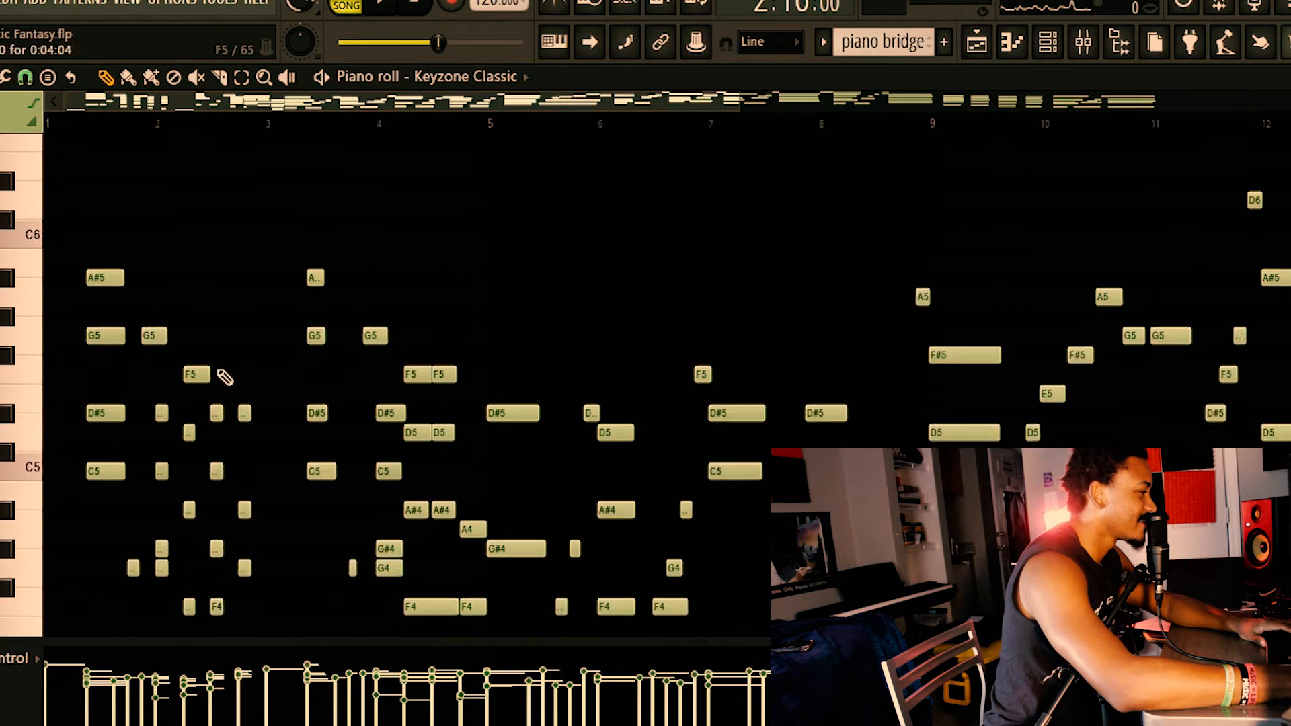
Play the bridge from the Playlist and follow the first bars of the piano bridge notes in the Piano roll.
key(space)
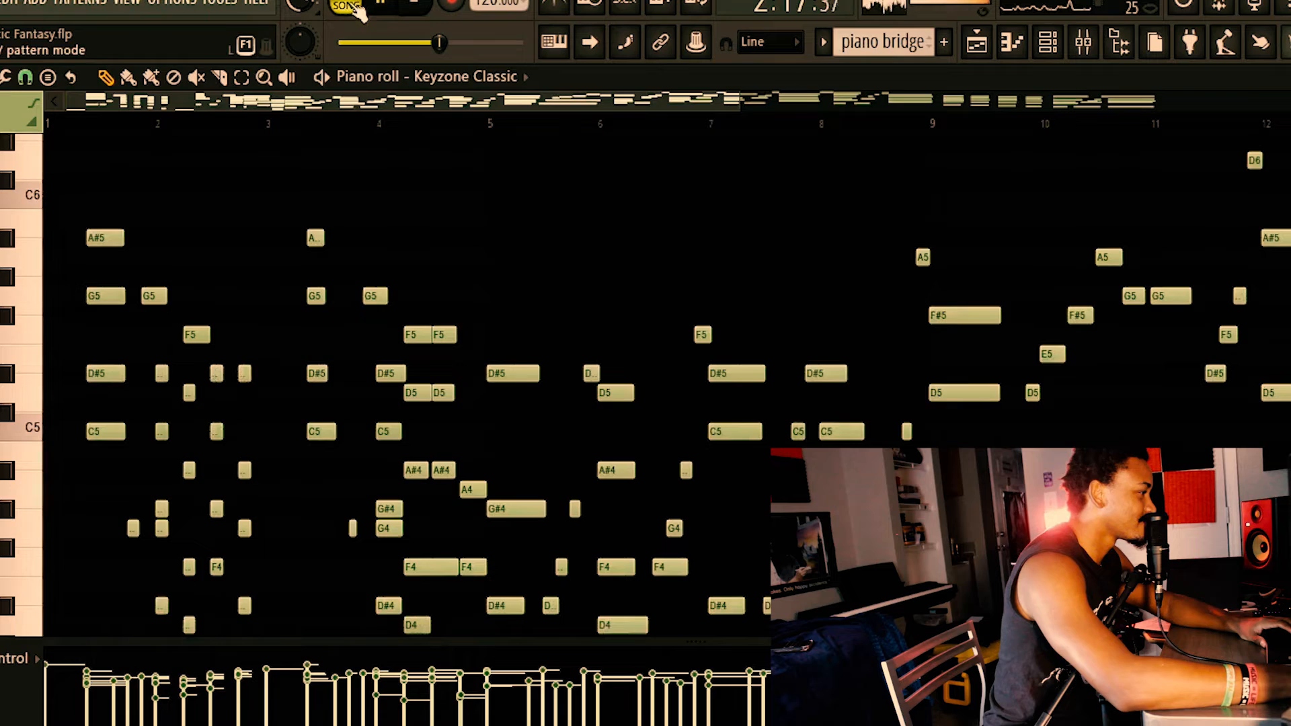
click(977, 46)
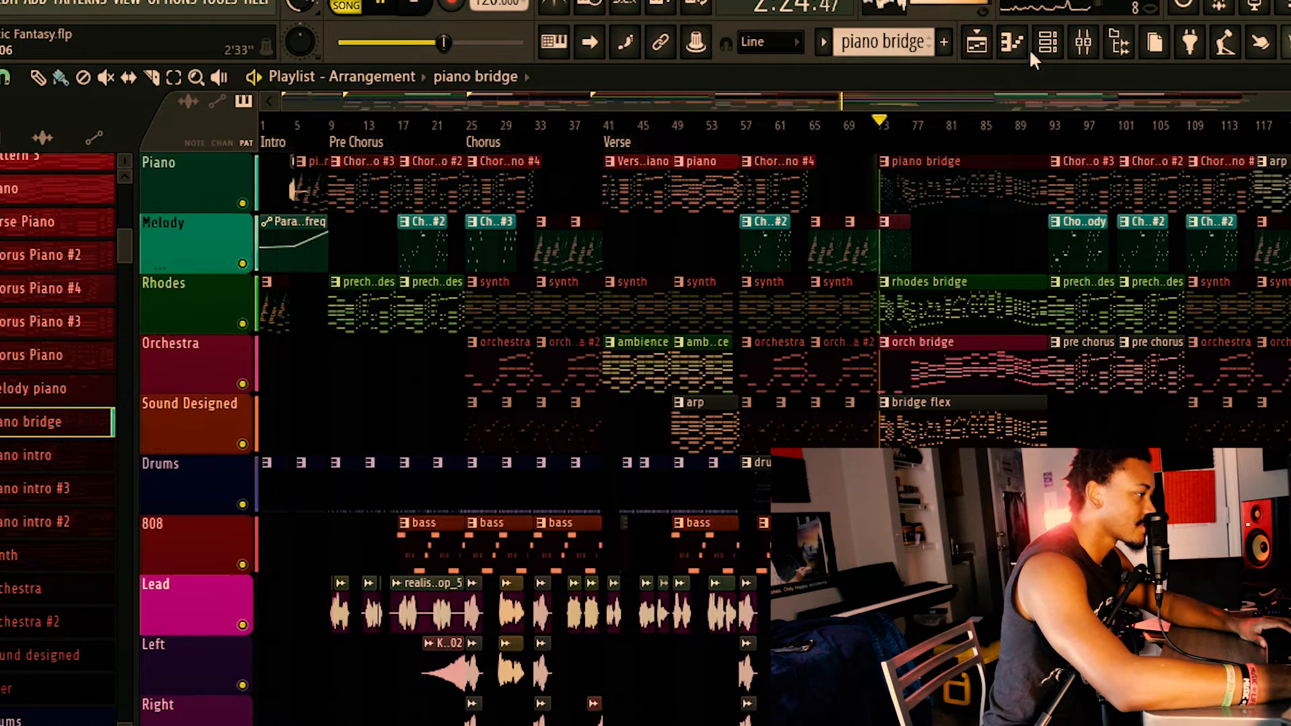
click(1048, 44)
click(1020, 44)
scroll(637, 378, down, 9)
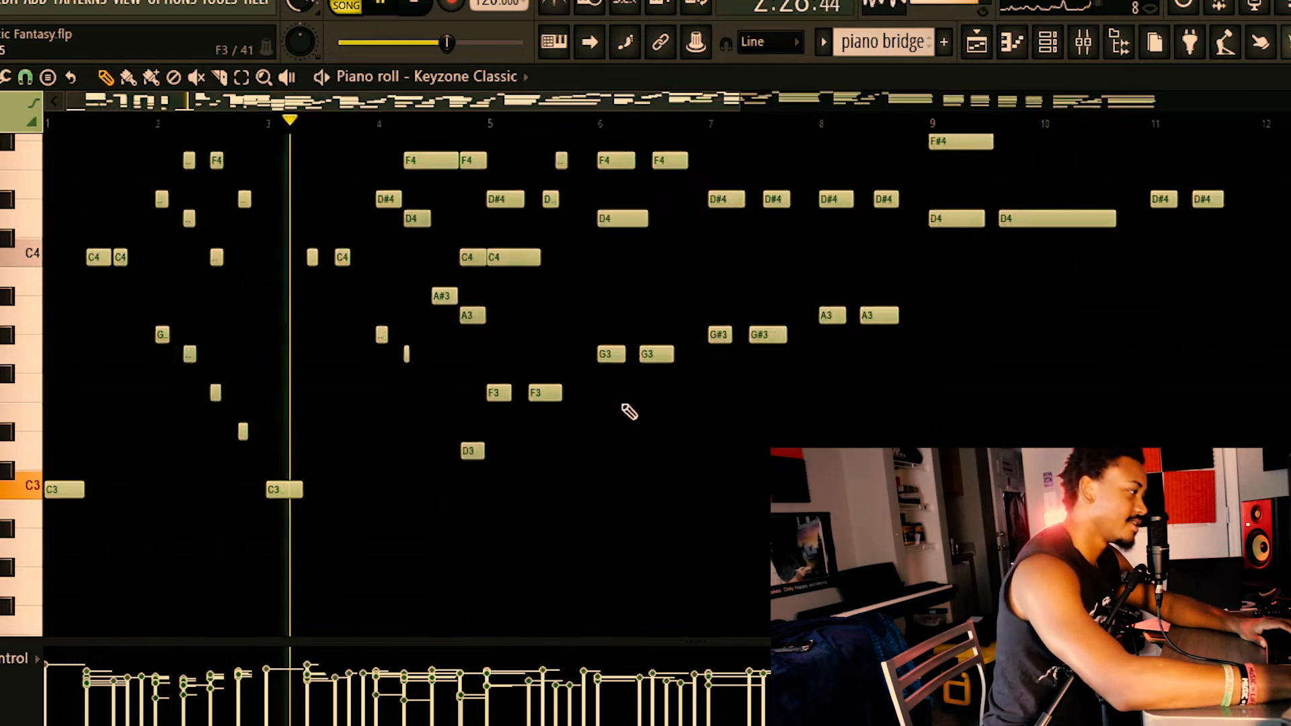
scroll(518, 424, up, 7)
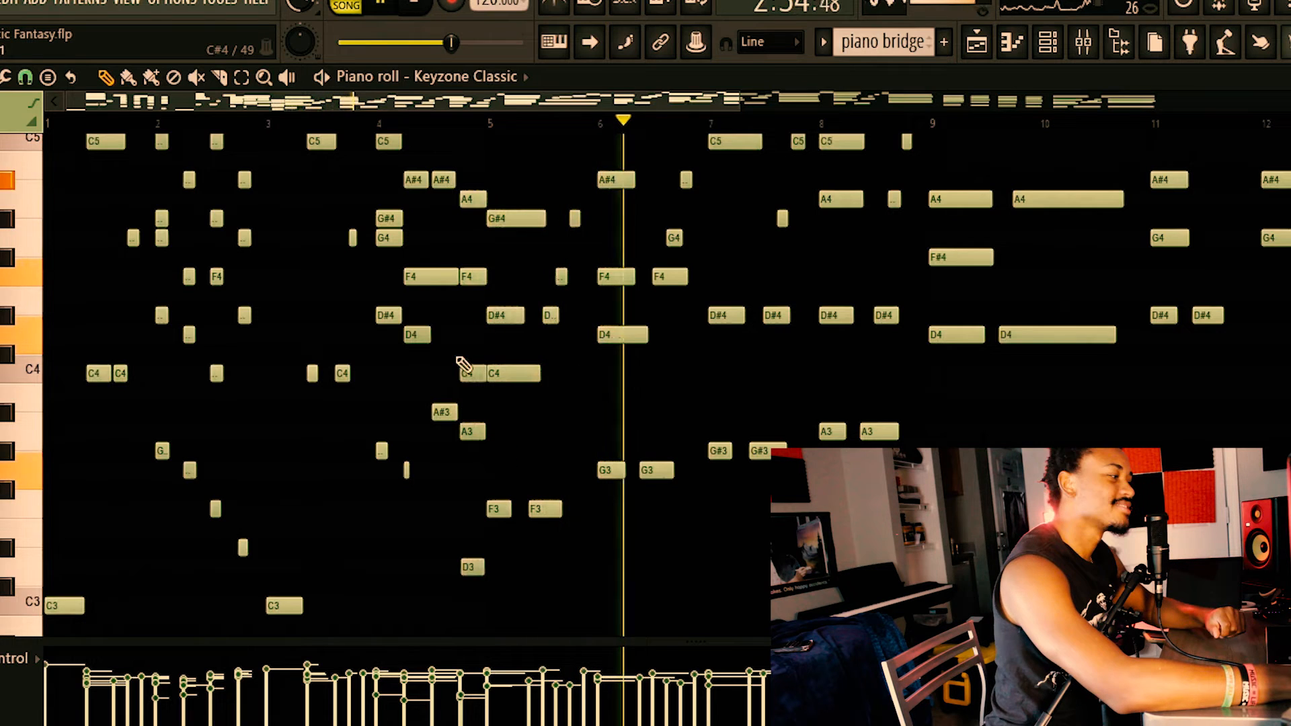
scroll(822, 362, up, 7)
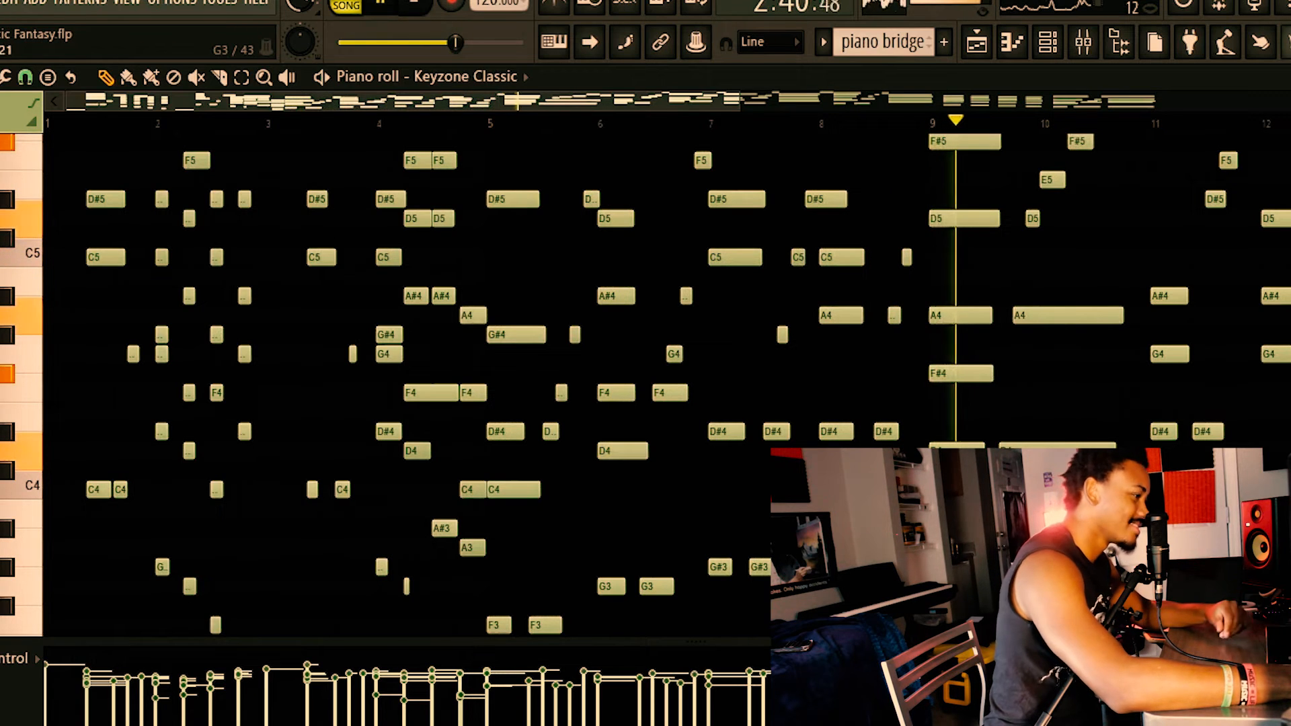
Follow the piano bridge notes from bar 10 to their end, return to the Playlist and stop playback.
drag(489, 108, 881, 249)
scroll(1009, 350, up, 3)
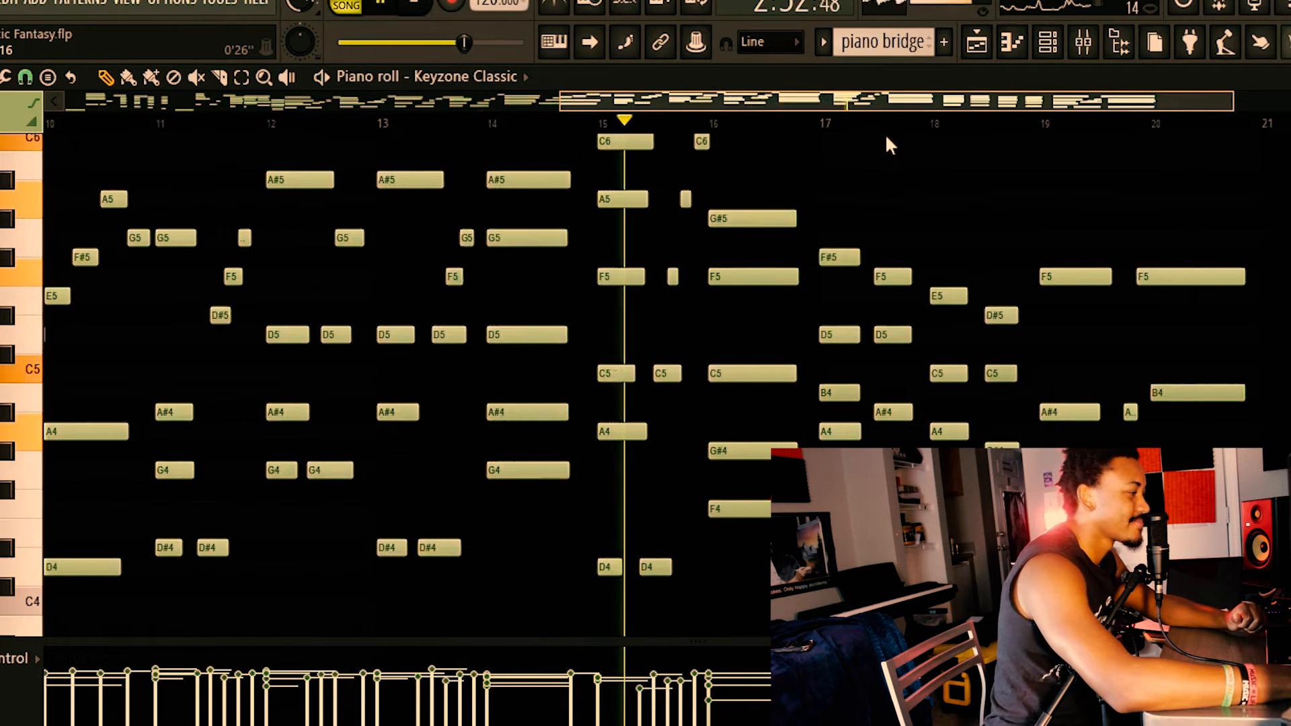
scroll(965, 340, down, 4)
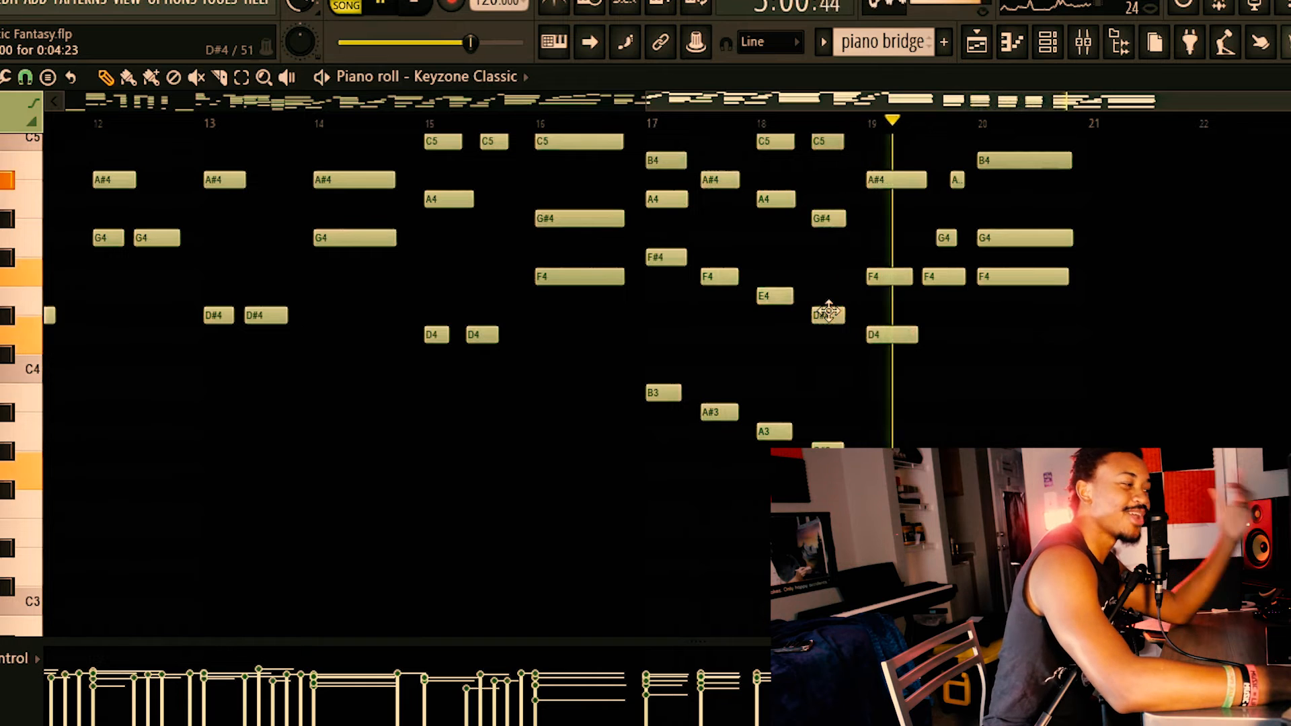
click(987, 51)
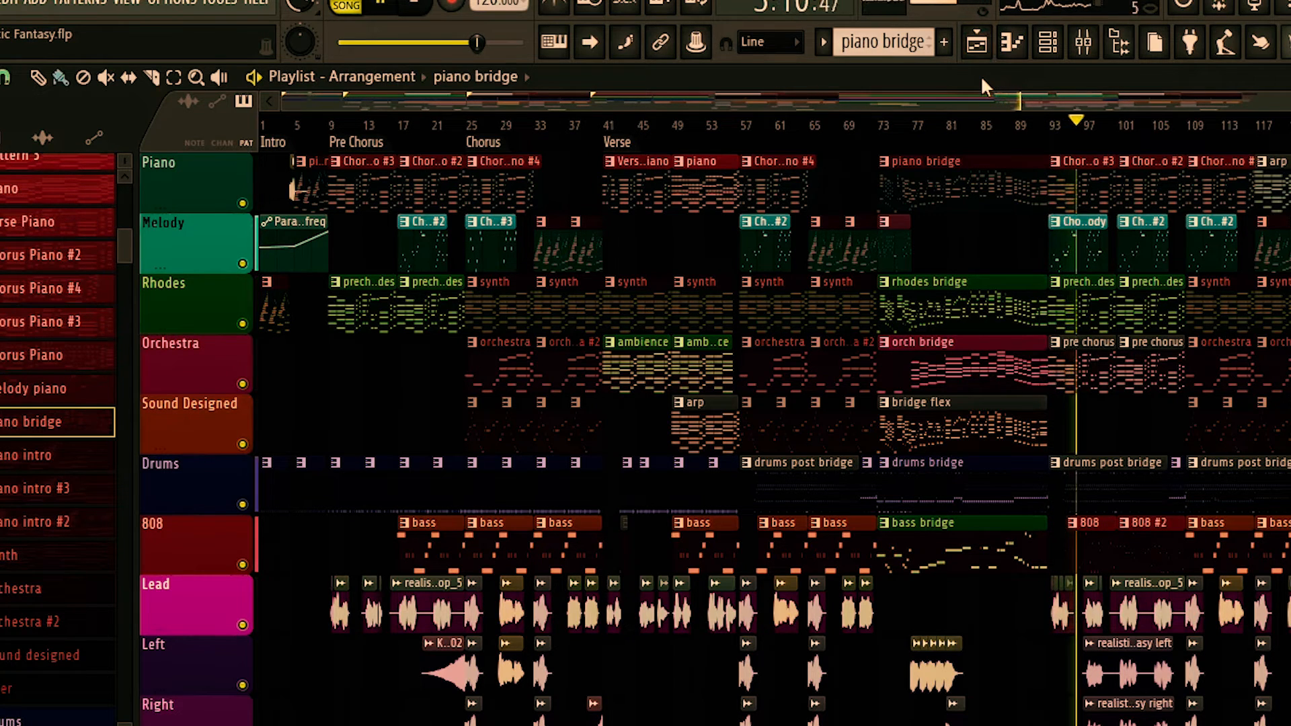
key(space)
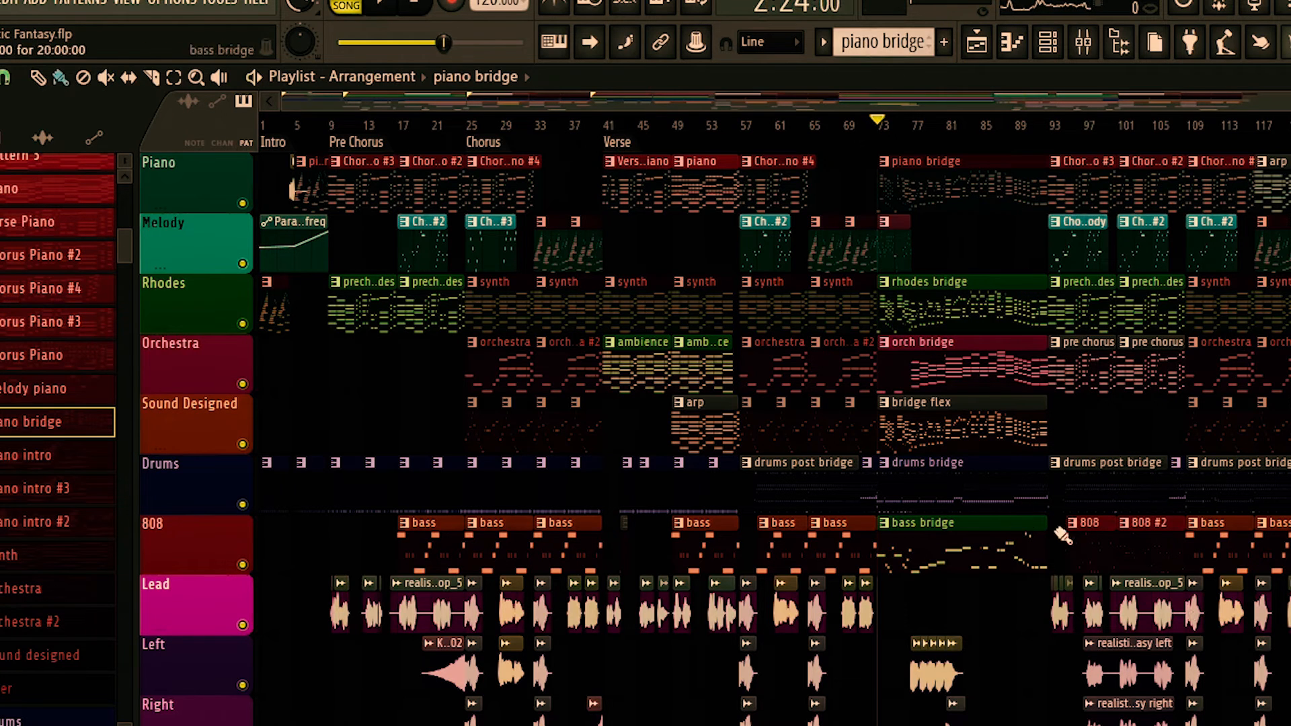
Examine the instrument, drum, 808 and vocal clips in the section after the bridge, from Piano down to Ad Libs.
scroll(1130, 592, down, 4)
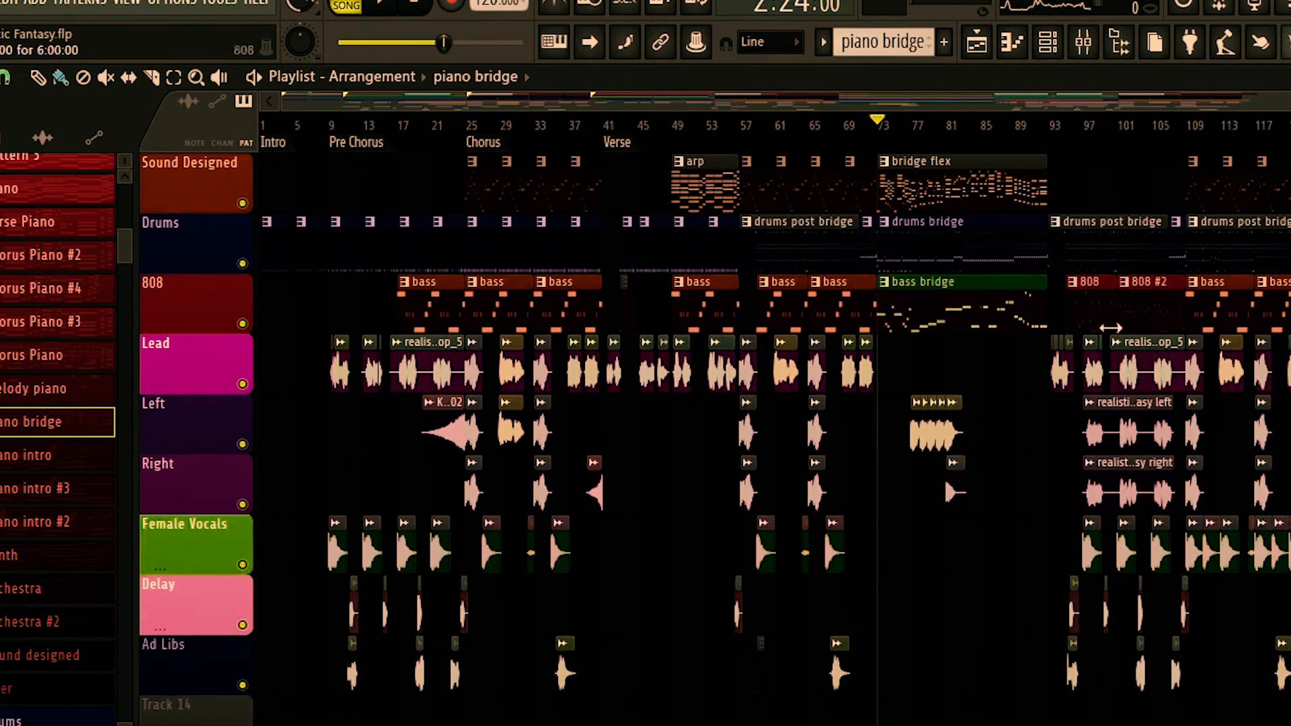
scroll(655, 582, up, 4)
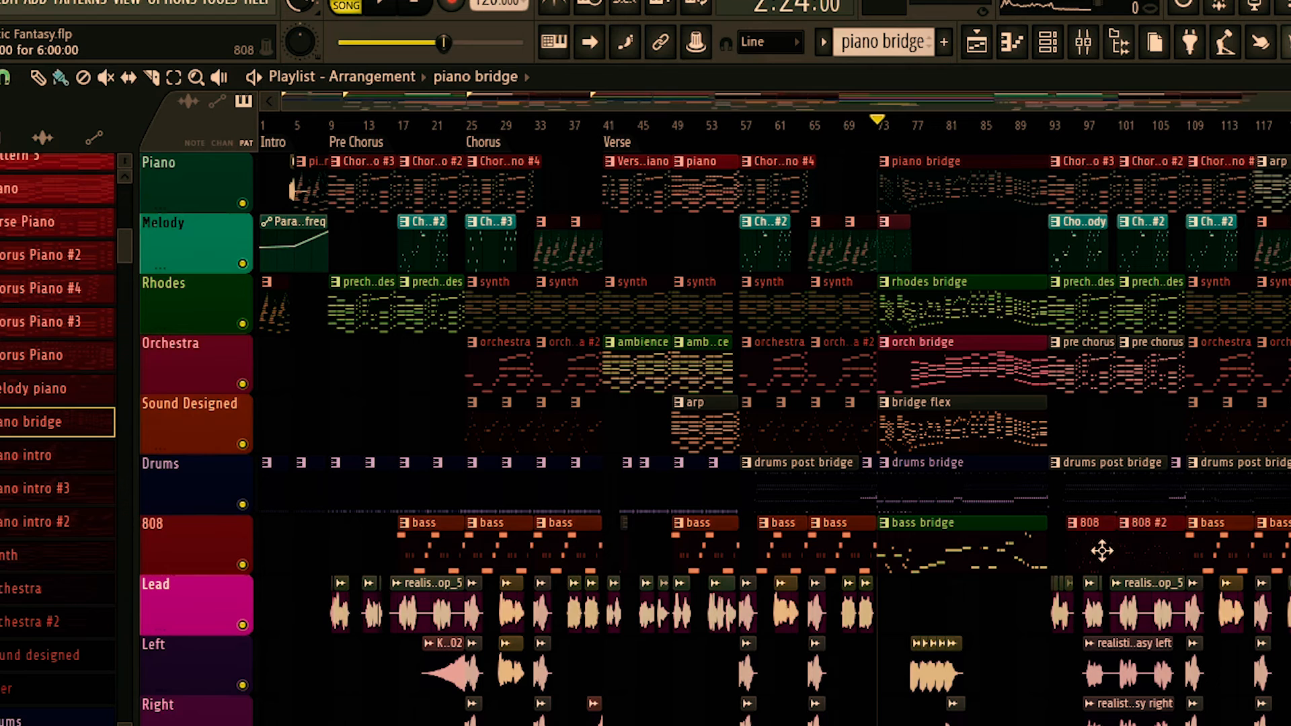
scroll(1130, 558, down, 5)
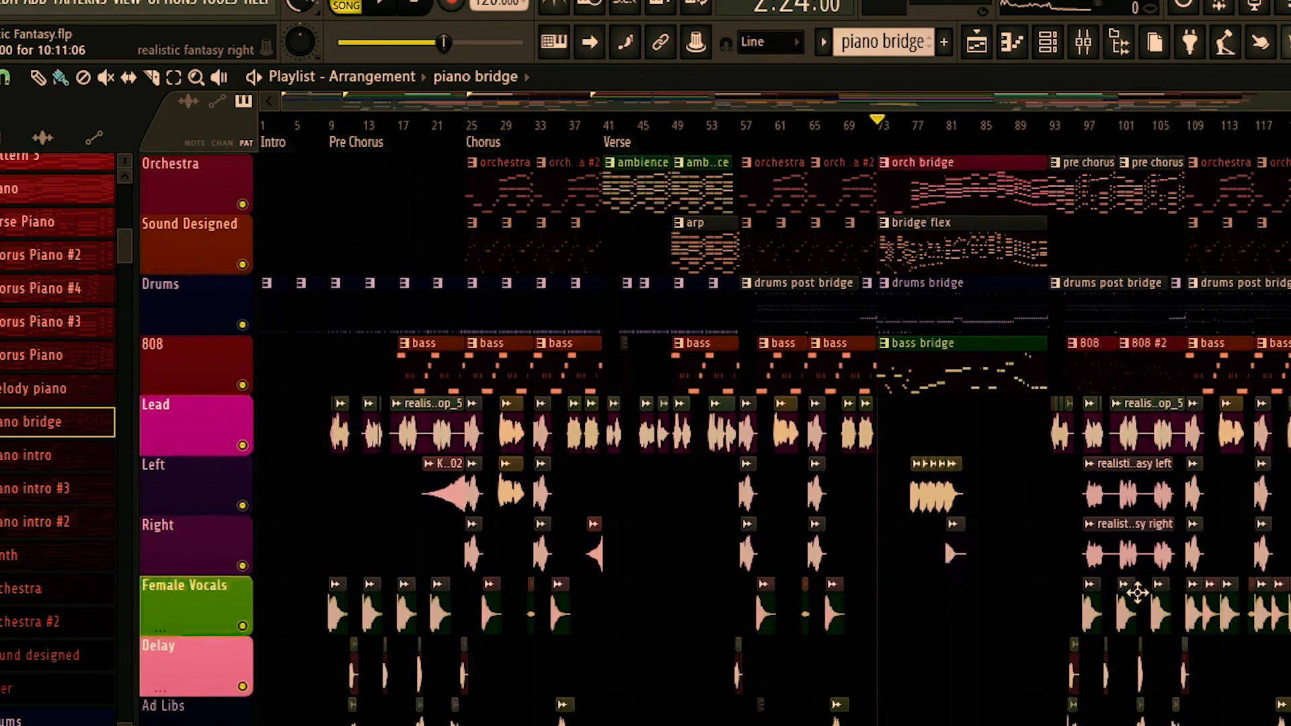
scroll(1135, 585, up, 3)
scroll(1137, 593, down, 5)
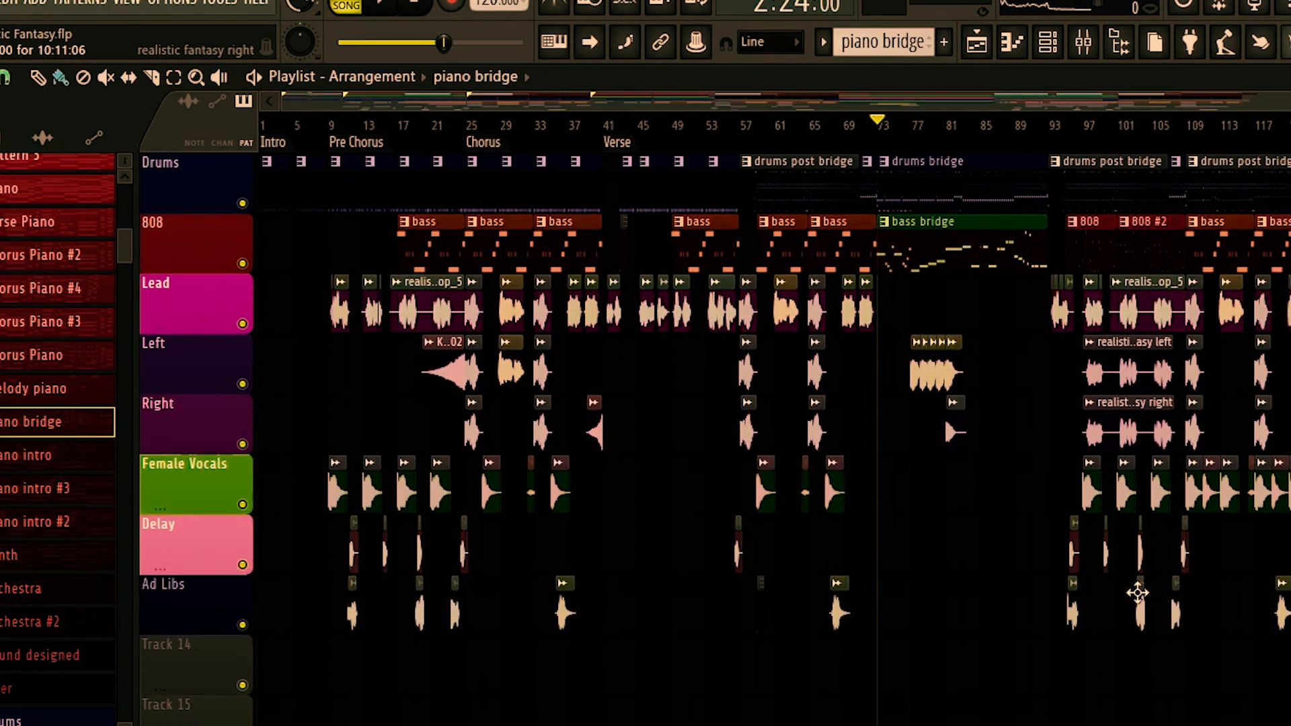
scroll(1194, 509, up, 3)
scroll(1193, 509, up, 3)
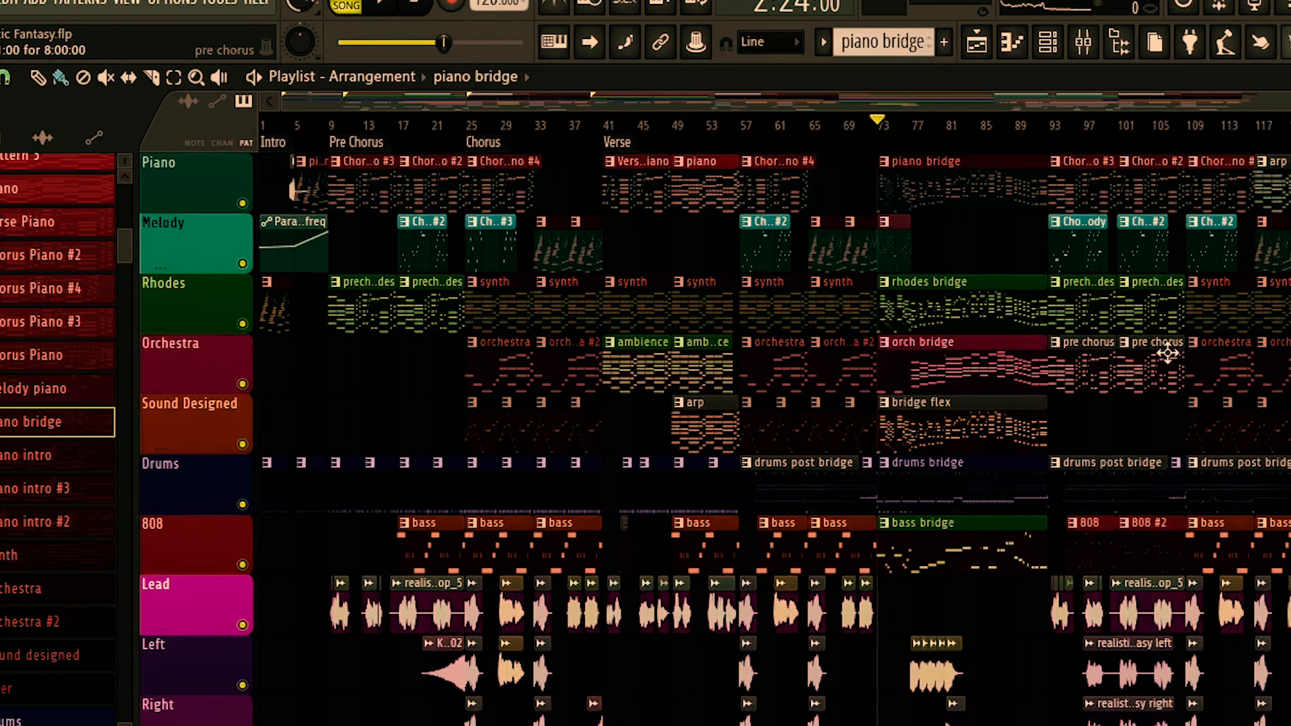
Play the final Chorus section after the bridge from bar 109.
scroll(1157, 133, right, 1)
click(1153, 129)
key(space)
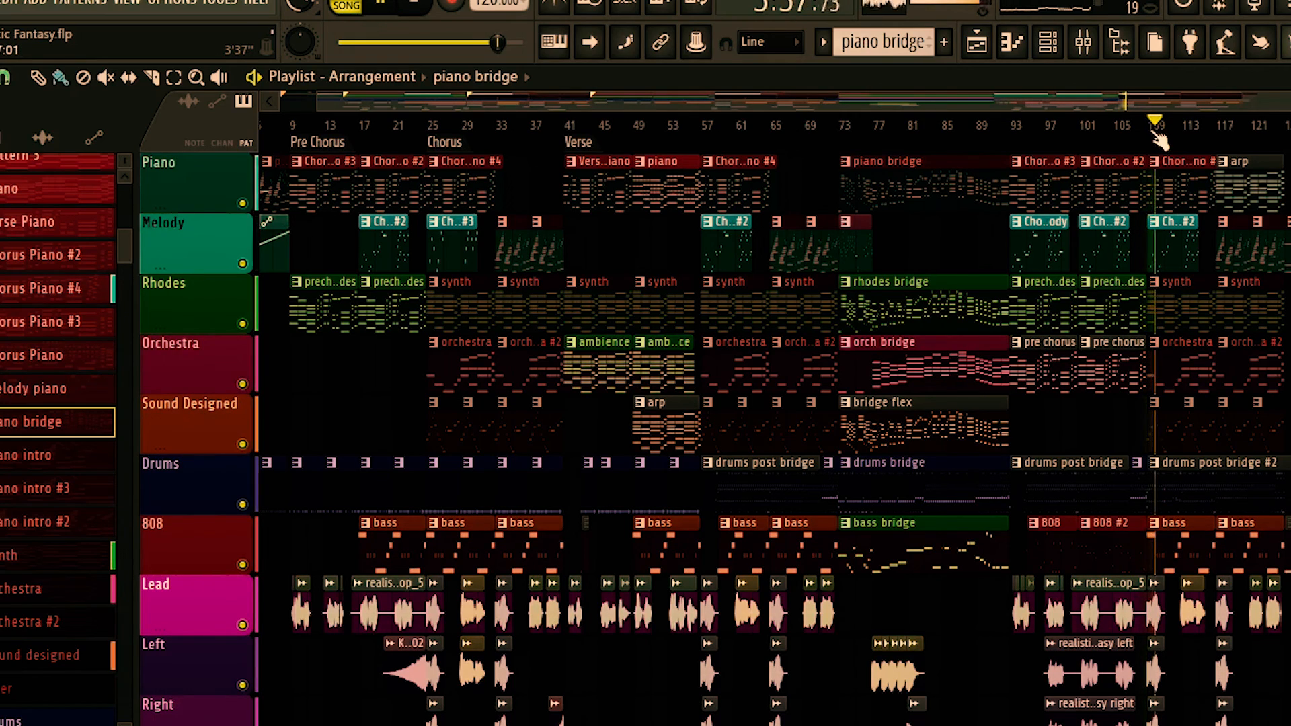